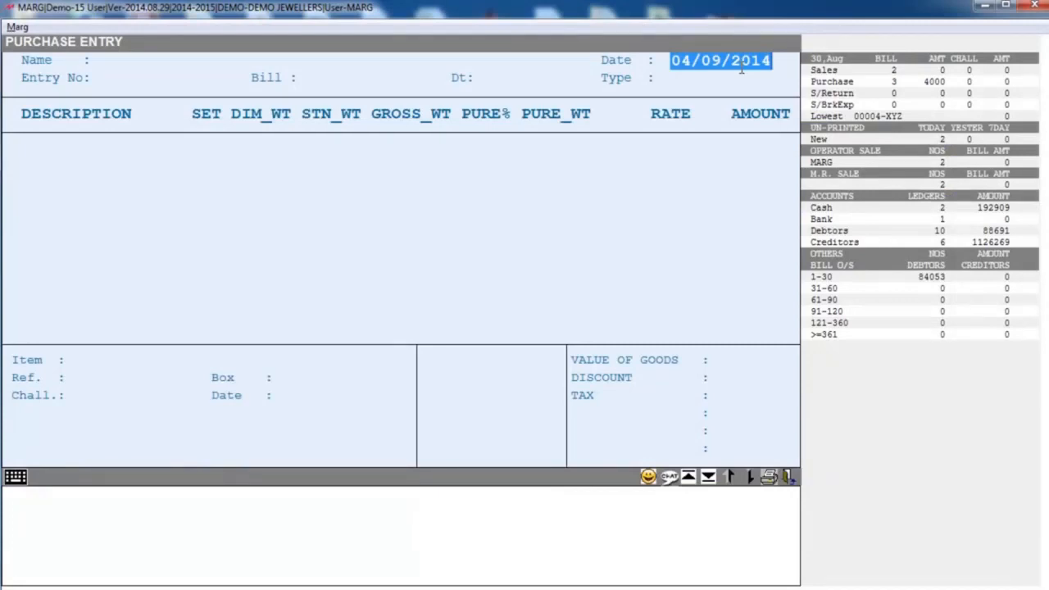
# - Accept the entry date 04/09/2014 and choose the supplier ledger listed just below CASH PURCHASE
pyautogui.press('Return')
pyautogui.press('Down')
pyautogui.press('Down')
pyautogui.press('Down')
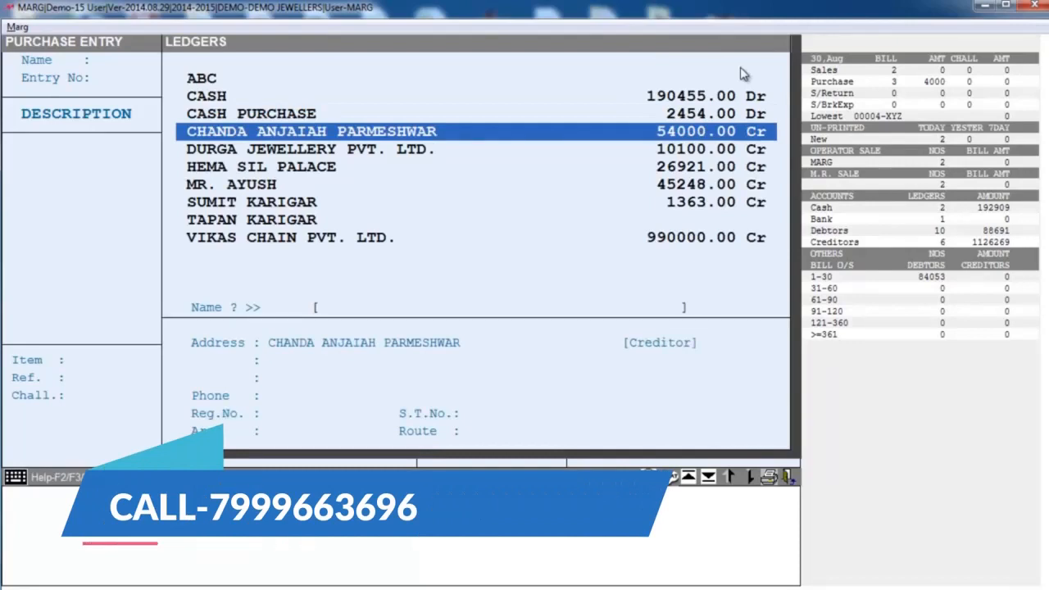
pyautogui.press('Return')
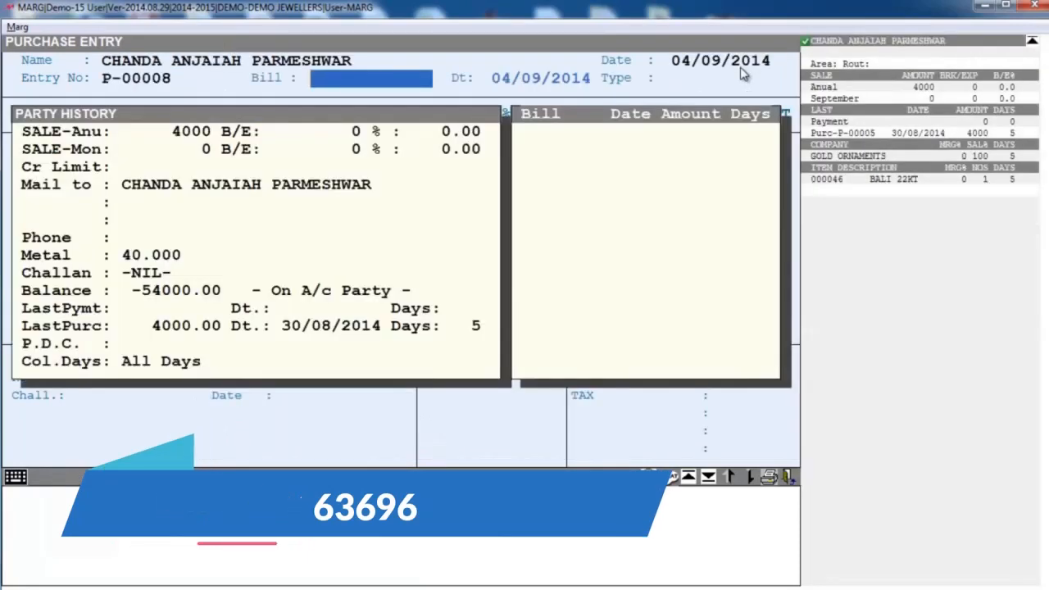
# - Enter the supplier's bill number, keep the bill date 04/09/2014, leave M.R. empty and accept the LP TAX FREE purchase type
pyautogui.write('234235')
pyautogui.press('Return')
pyautogui.press('Return')
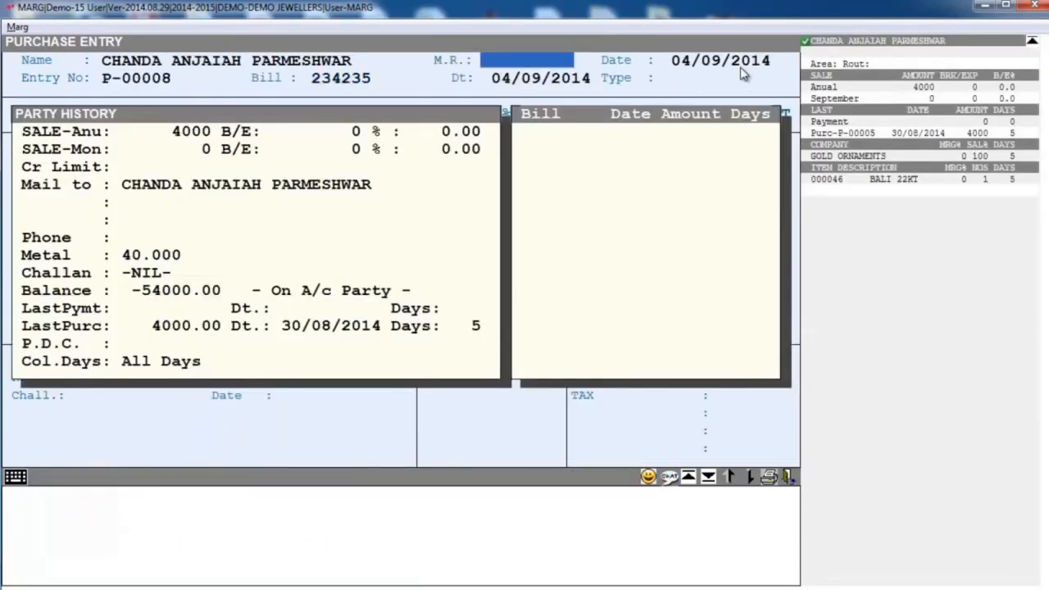
pyautogui.press('Return')
pyautogui.press('Return')
pyautogui.press('Return')
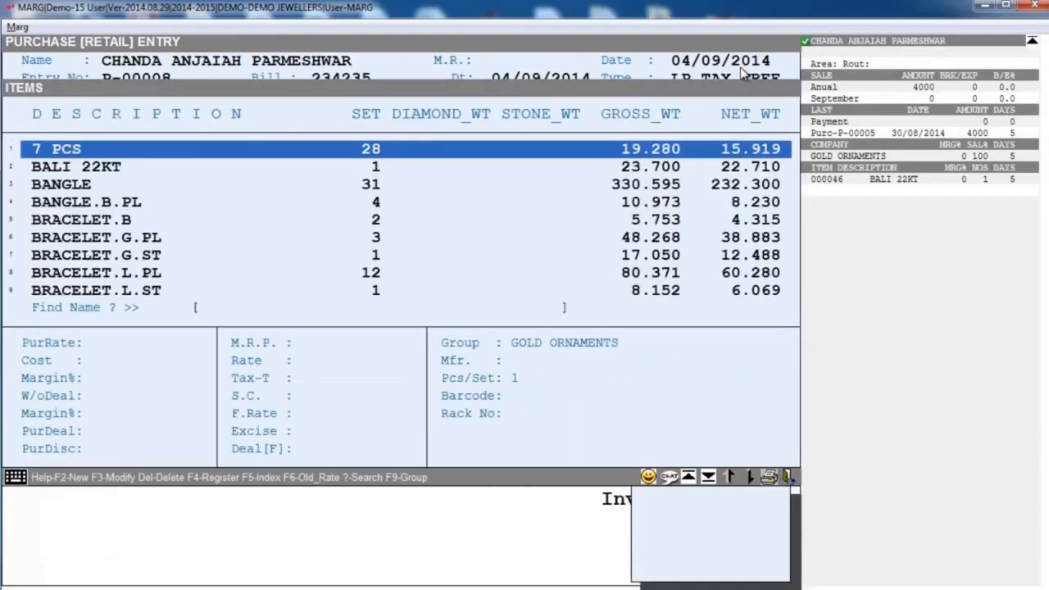
# - Find items starting with DI and add DI BRACLET to the purchase with reference DI000003
pyautogui.press('Down')
pyautogui.write('DI')
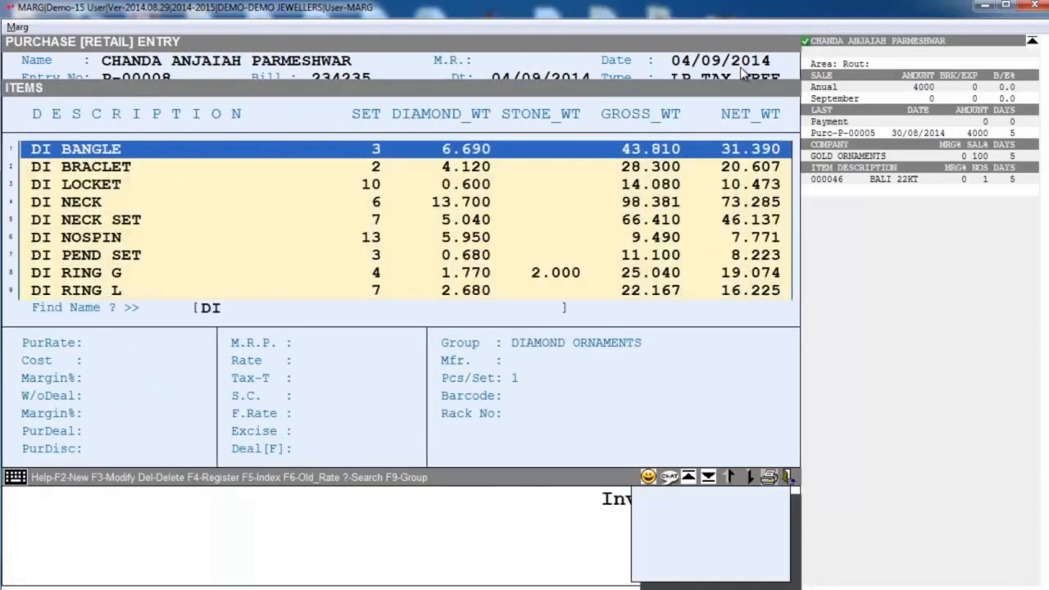
pyautogui.press('Down')
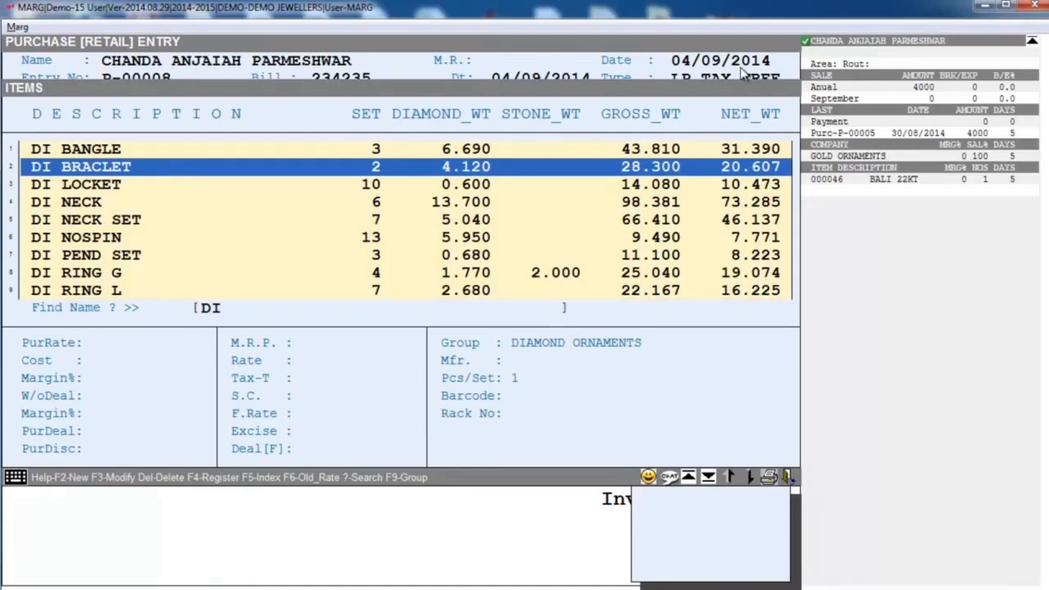
pyautogui.press('Return')
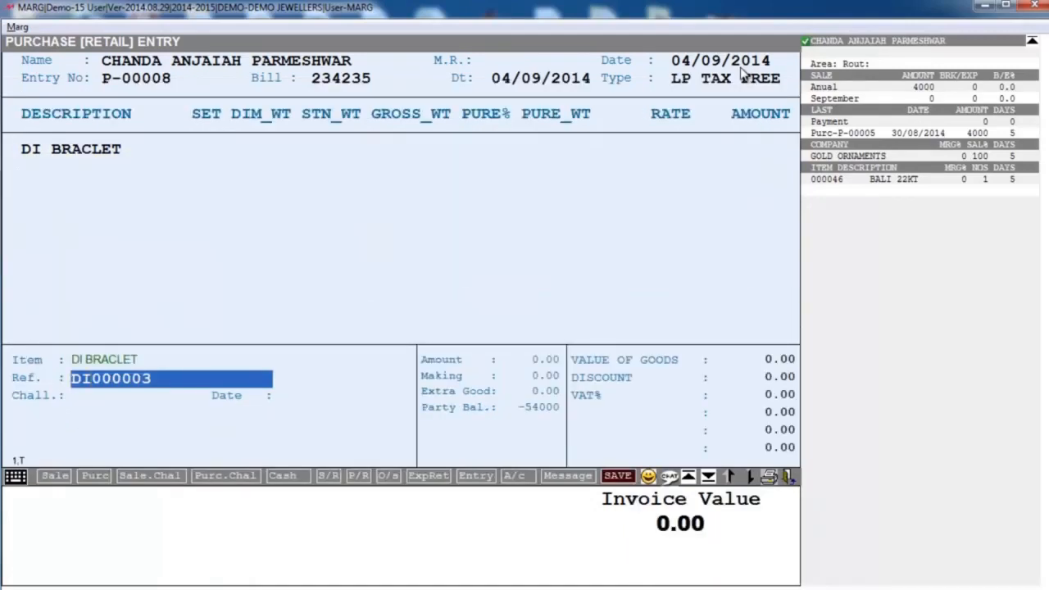
pyautogui.press('Return')
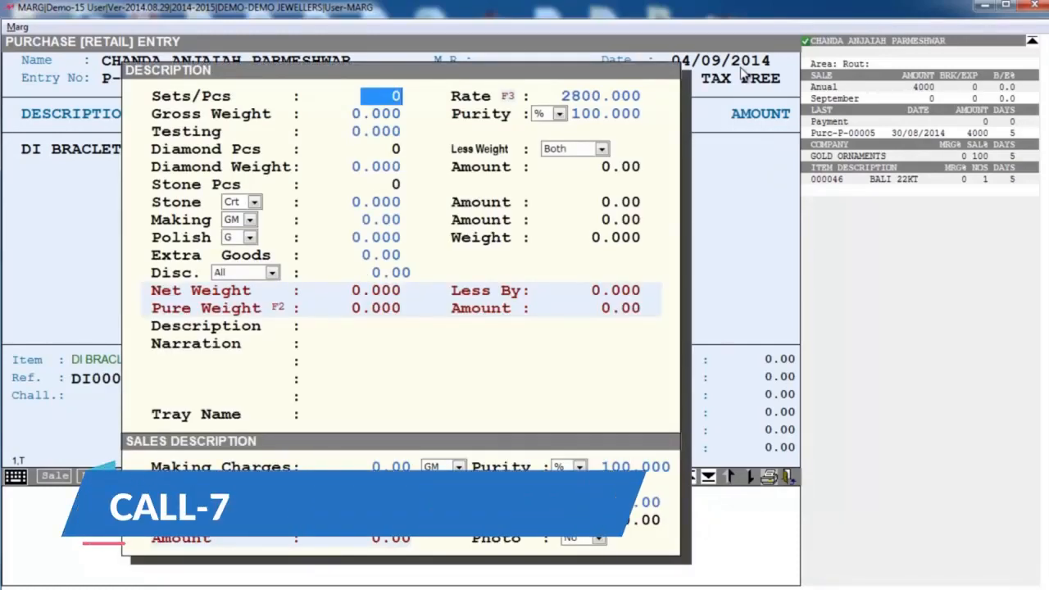
# - Set the bracelet to 1 piece, keep the rate of 2800 and set the gross weight to 30
pyautogui.write('1')
pyautogui.press('Return')
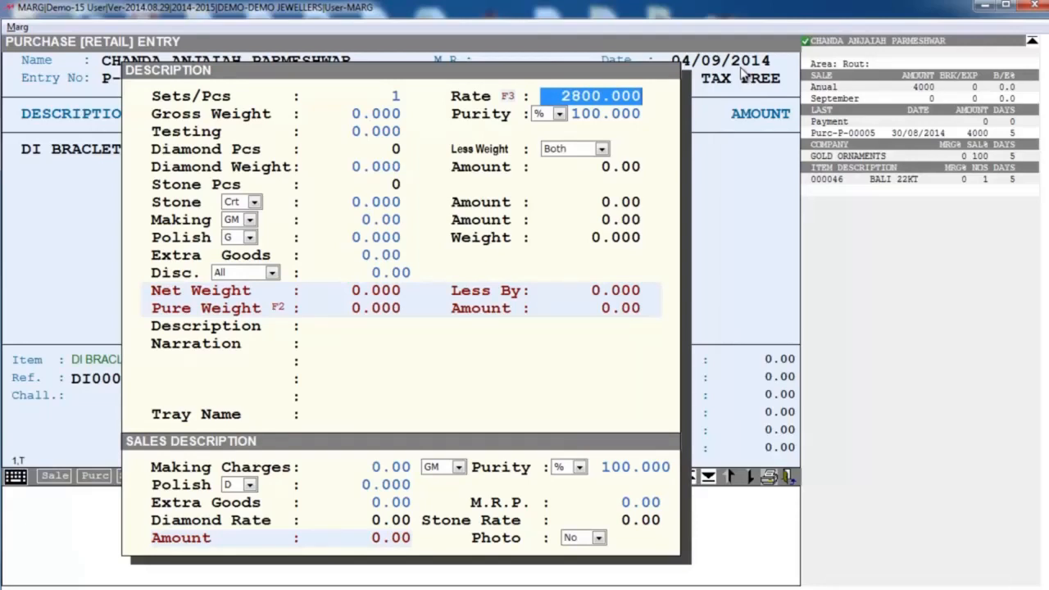
pyautogui.press('Return')
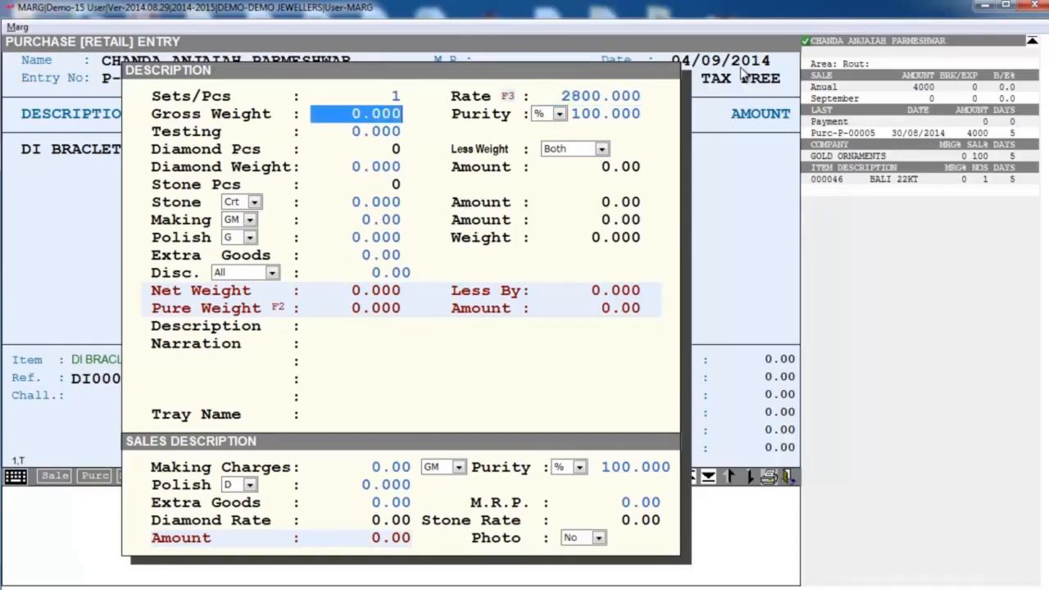
pyautogui.write('30 .')
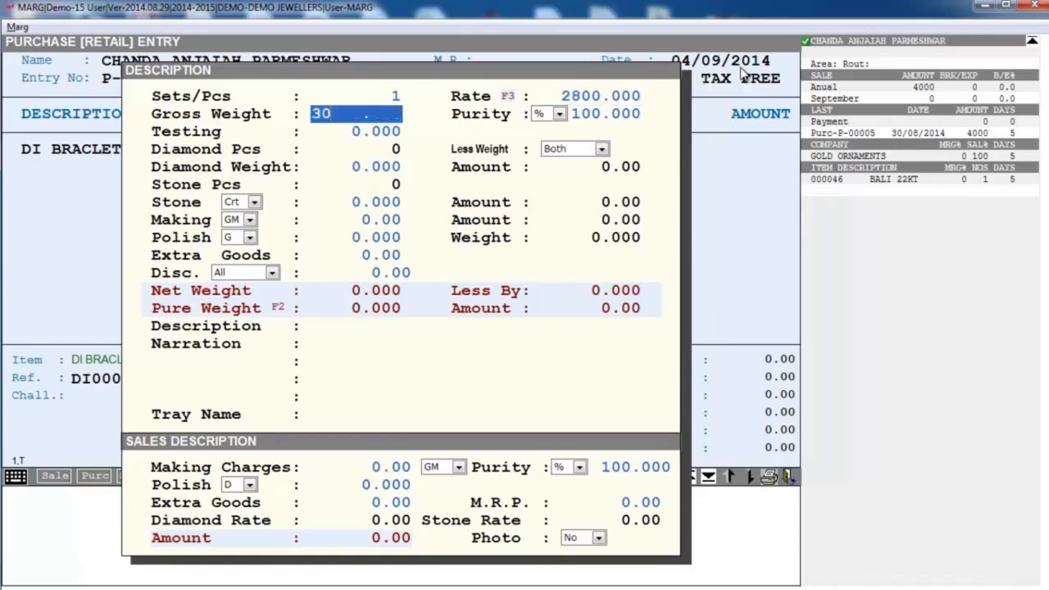
pyautogui.press('Return')
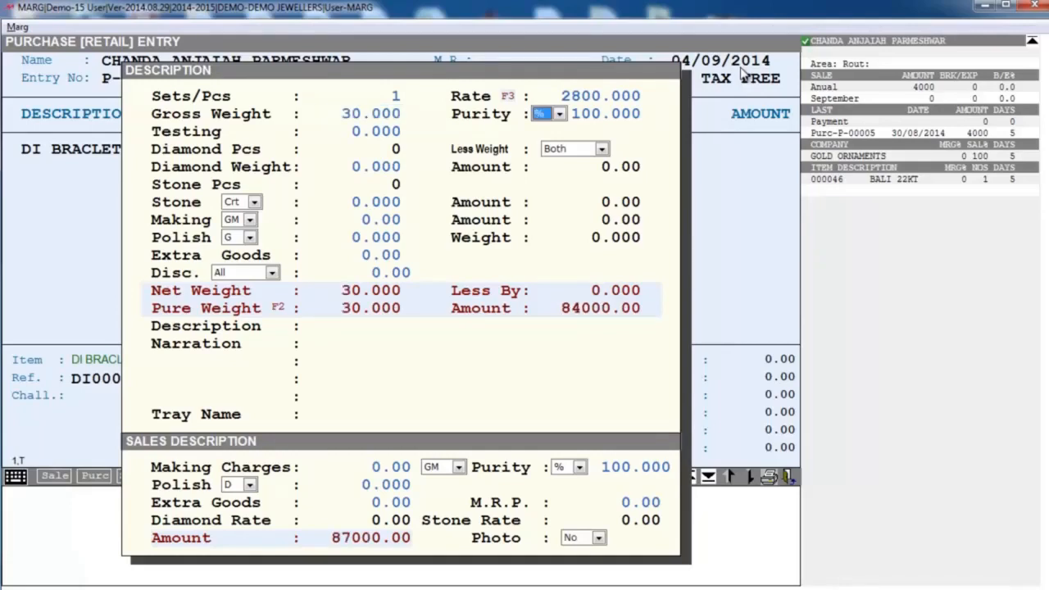
# - Switch the bracelet's purity unit to Crt and set the purity to 18 carat
pyautogui.press('Down')
pyautogui.press('Return')
pyautogui.press('Return')
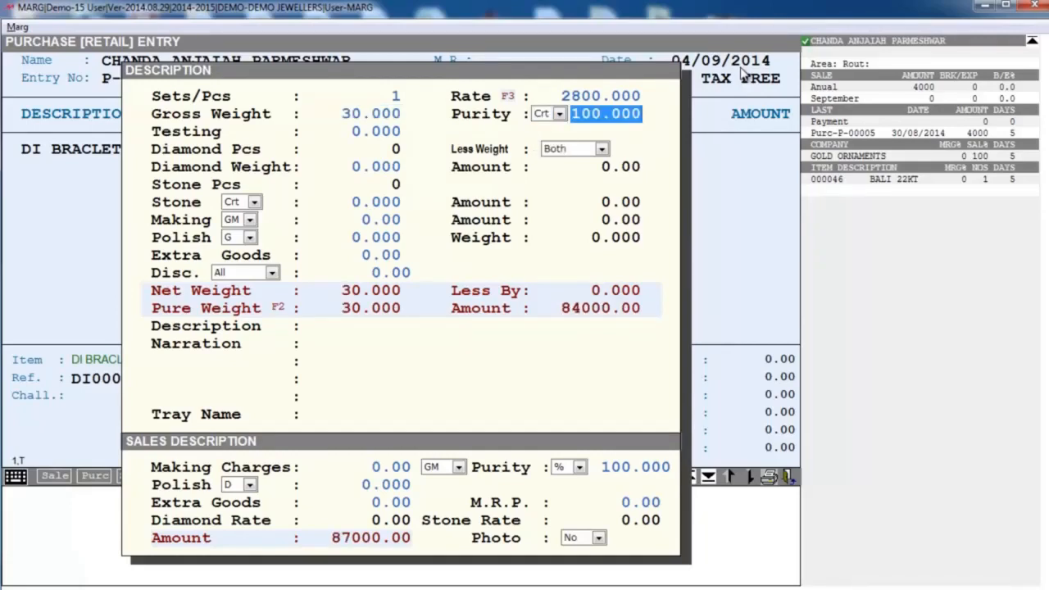
pyautogui.write('18 .')
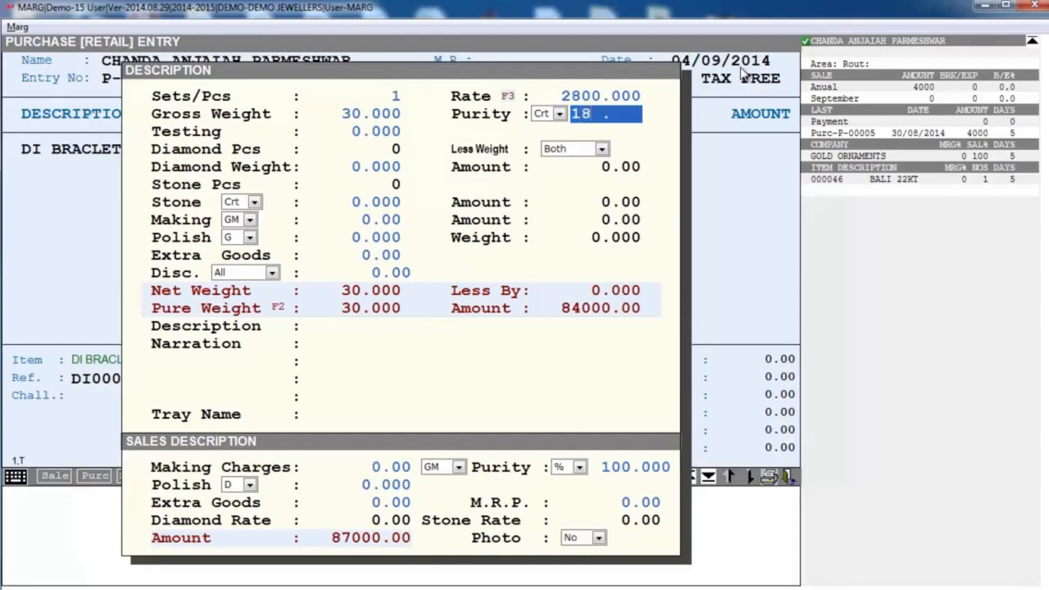
pyautogui.press('Return')
# - Keep Less Weight at Both, set the diamond weight to 1.2 and choose DIAMOND as the diamond item
pyautogui.press('Return')
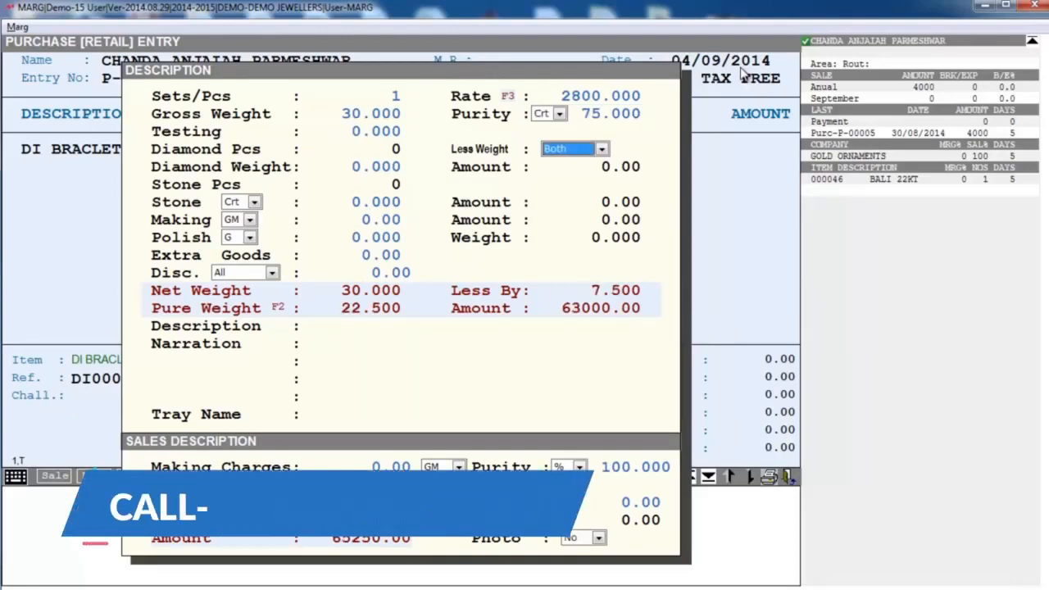
pyautogui.press('Return')
pyautogui.write('1.2')
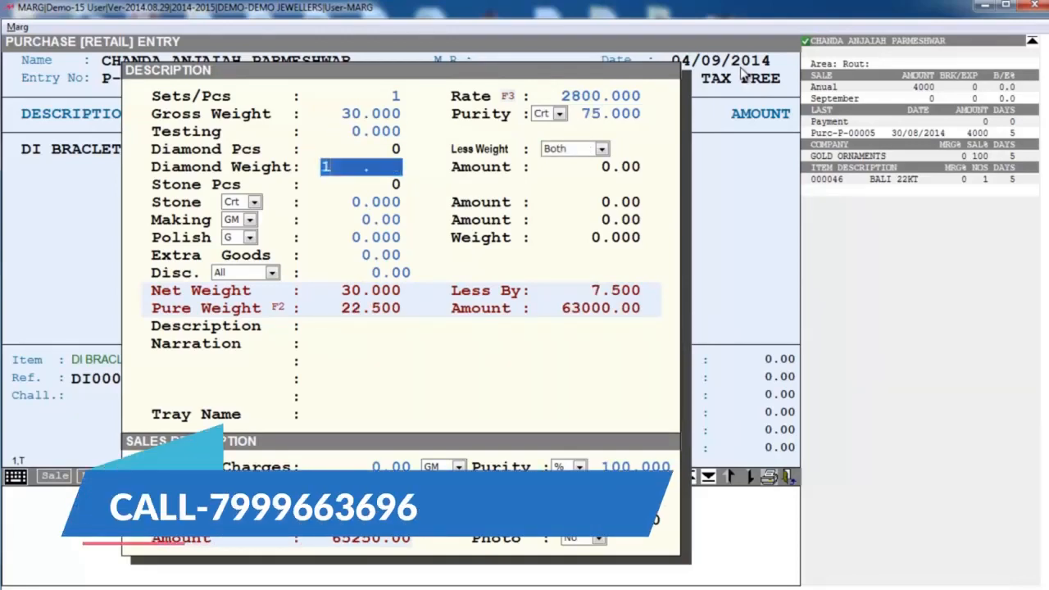
pyautogui.press('Return')
# - Fill in the diamond line, rated by weight, with 300 pieces, purchase rate 12000 and sale rate 25000
pyautogui.press('Return')
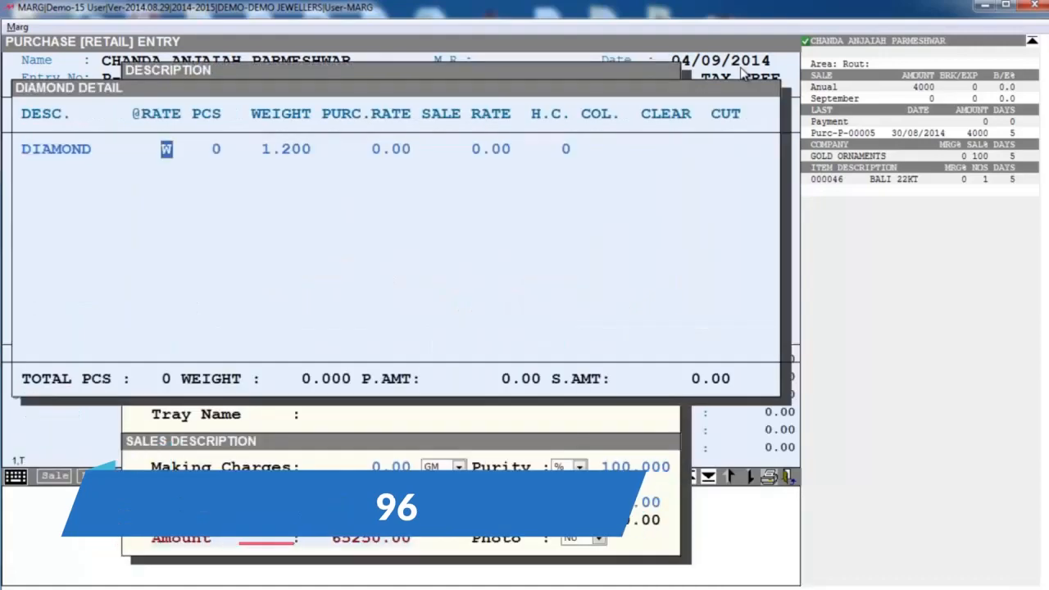
pyautogui.press('Return')
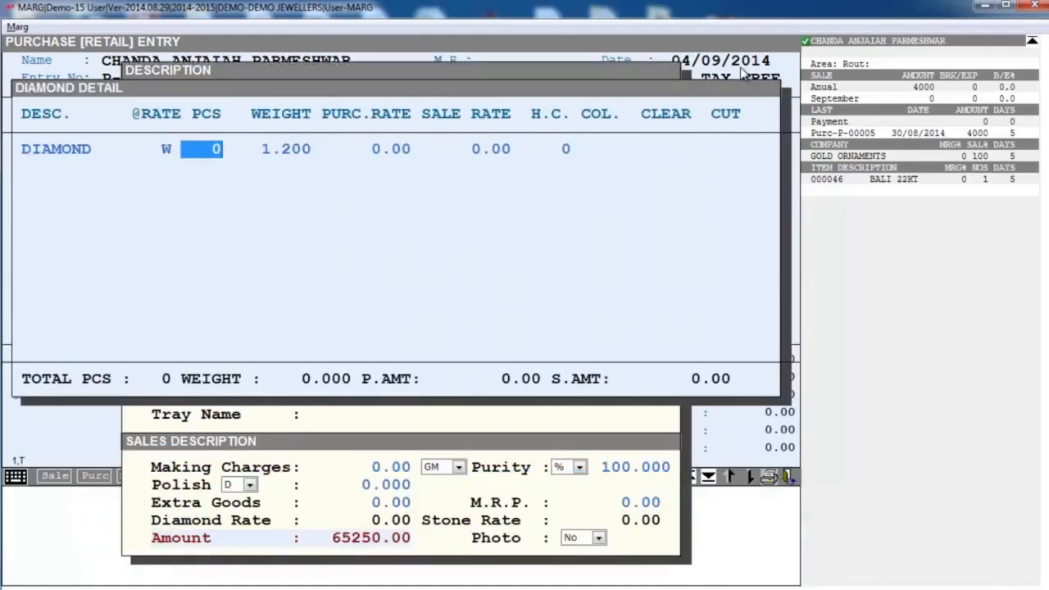
pyautogui.write('300')
pyautogui.press('Return')
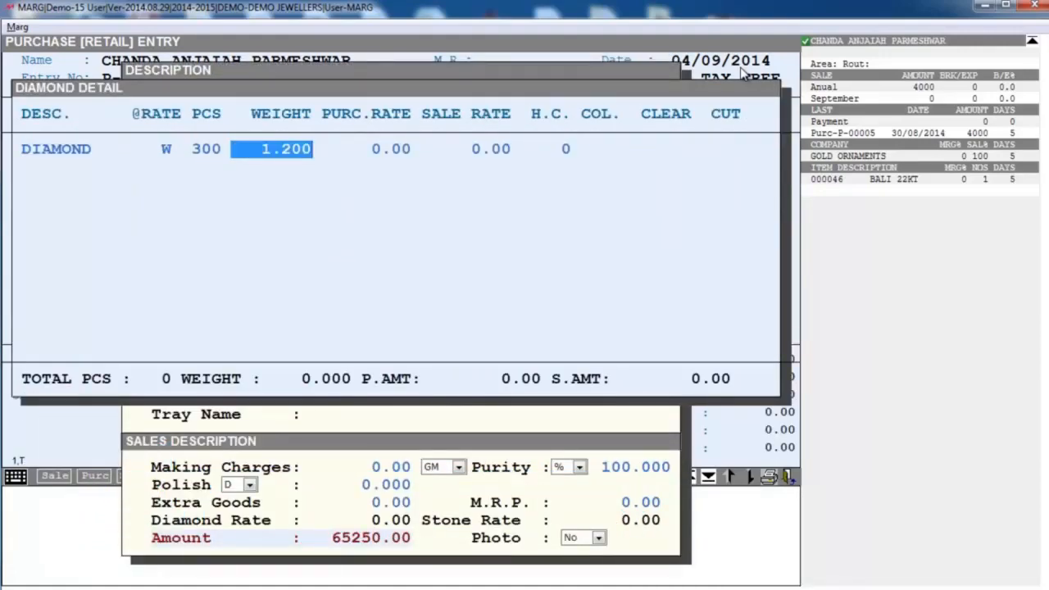
pyautogui.press('Return')
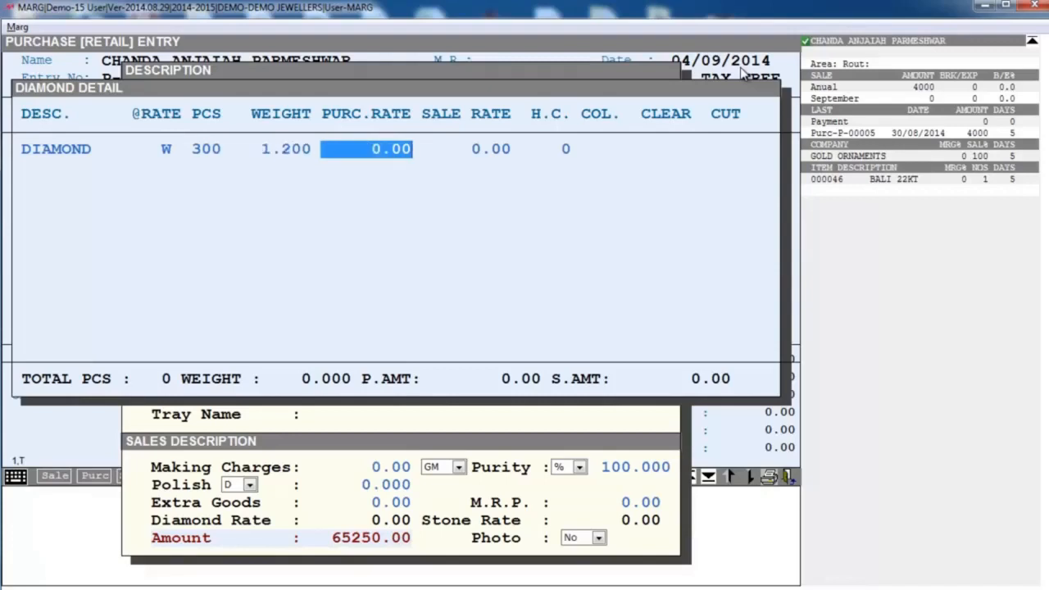
pyautogui.write('12000 .')
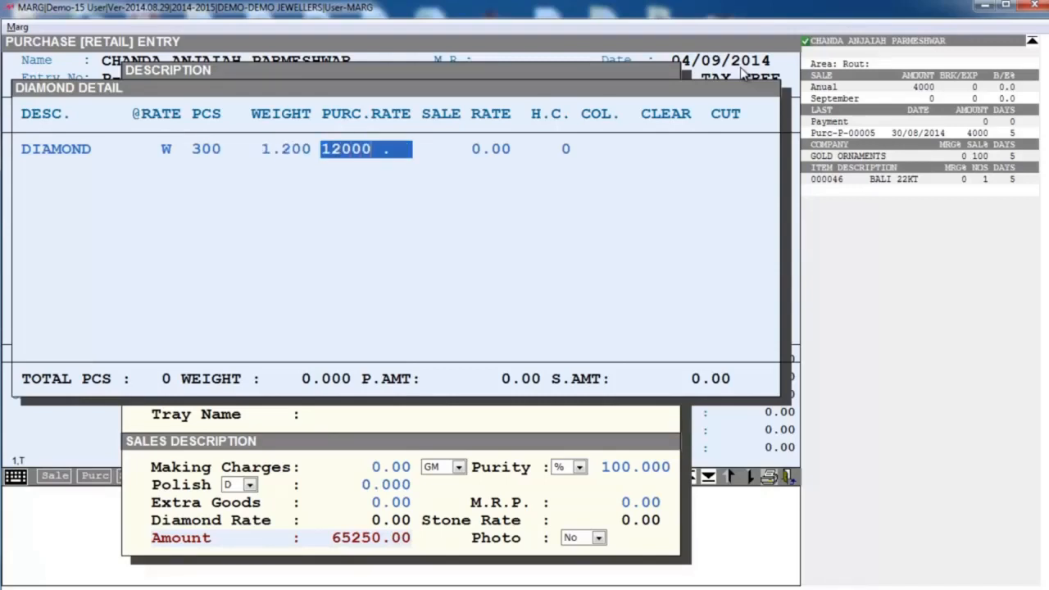
pyautogui.press('Return')
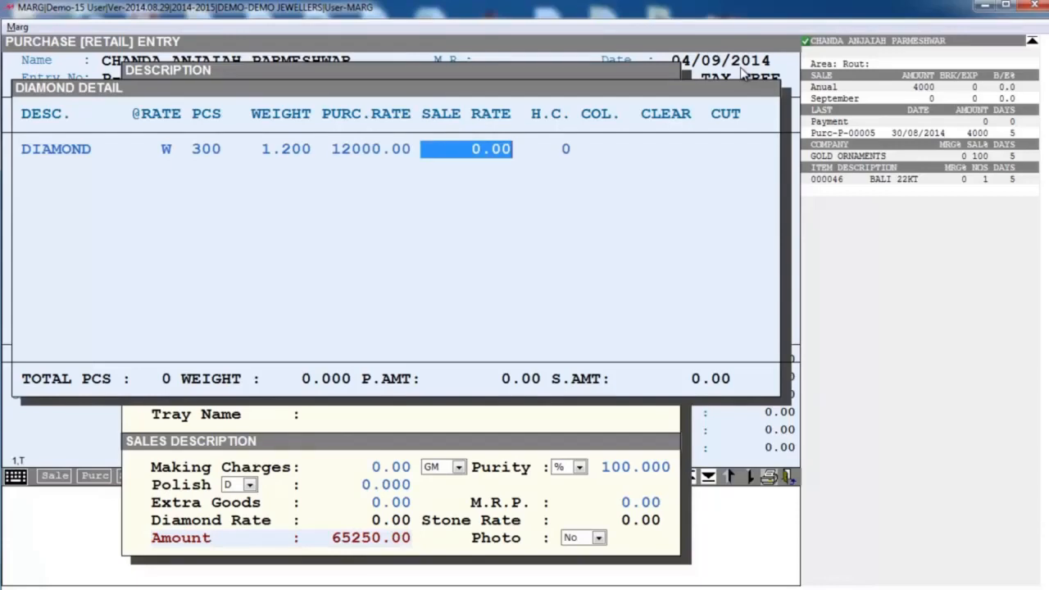
pyautogui.write('25')
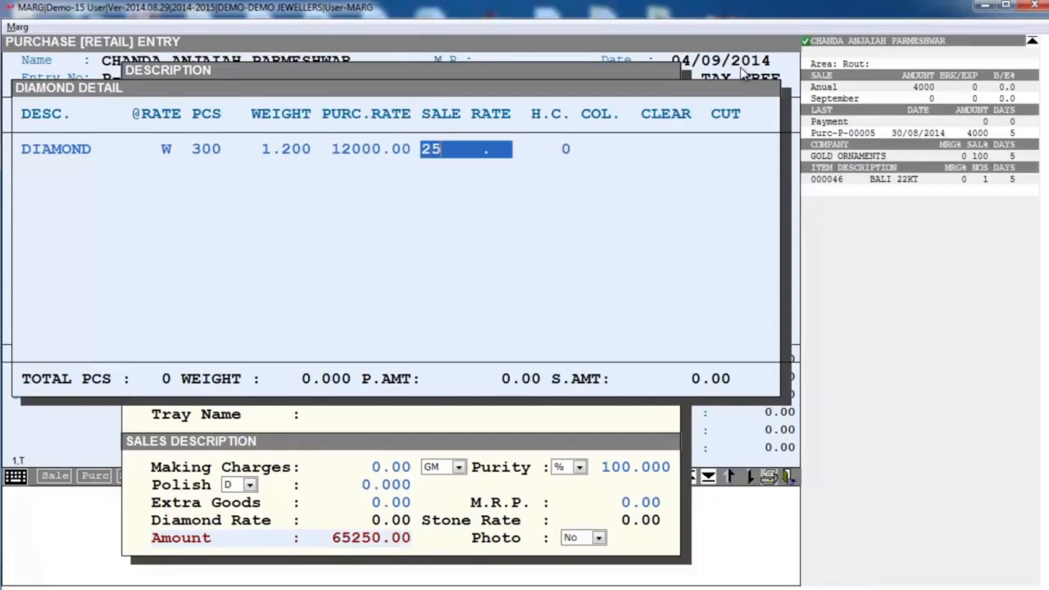
pyautogui.write('000')
pyautogui.press('Return')
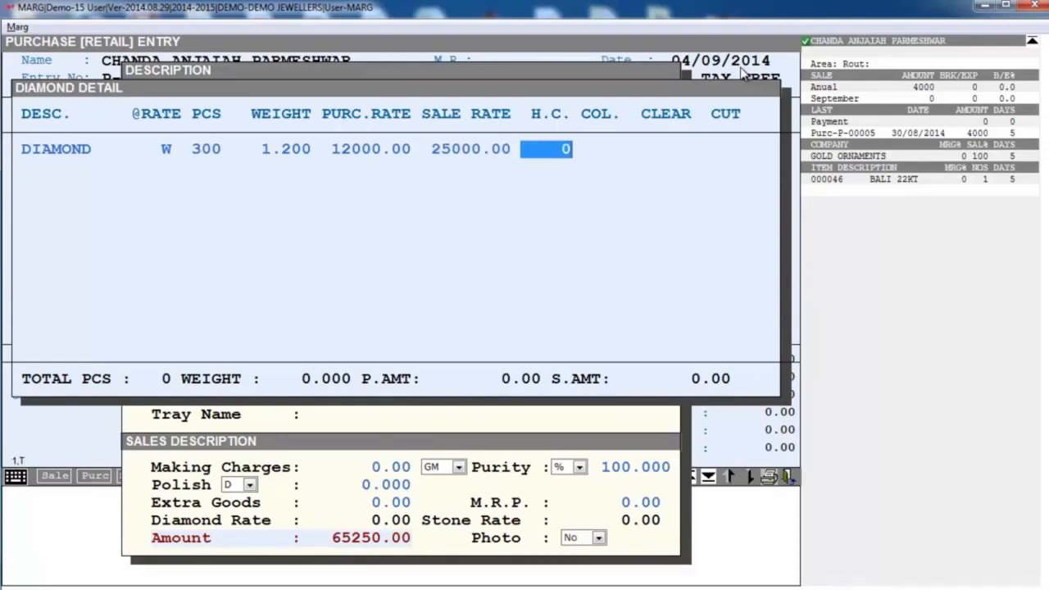
# - Set the diamond's colour to G-H, clarity to VSI-1 and cut to RD, and close the diamond details
pyautogui.press('Return')
pyautogui.write('G')
pyautogui.press('Return')
pyautogui.write('H')
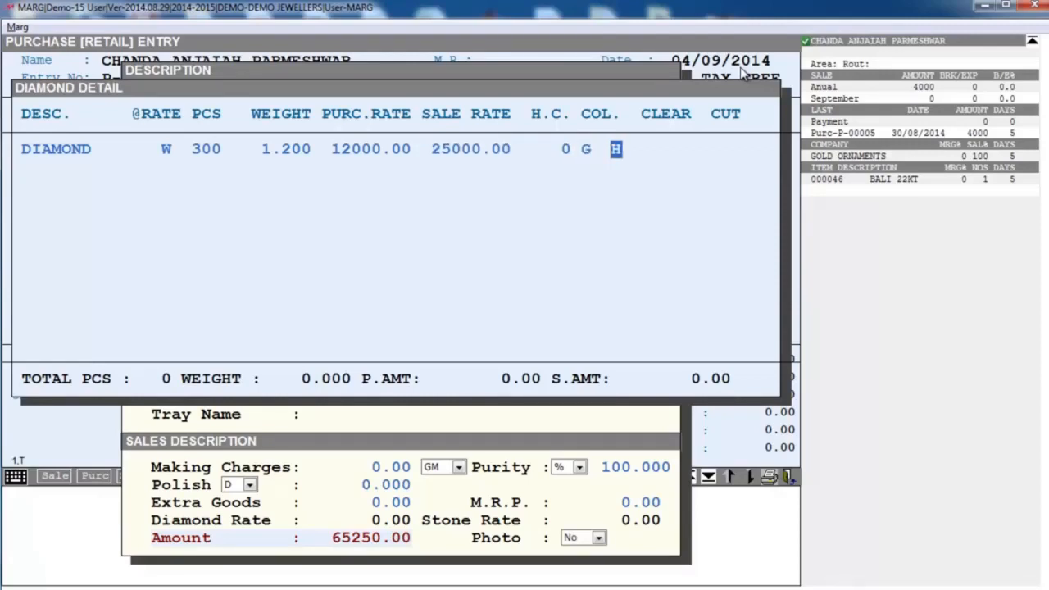
pyautogui.press('Return')
pyautogui.write('VSI')
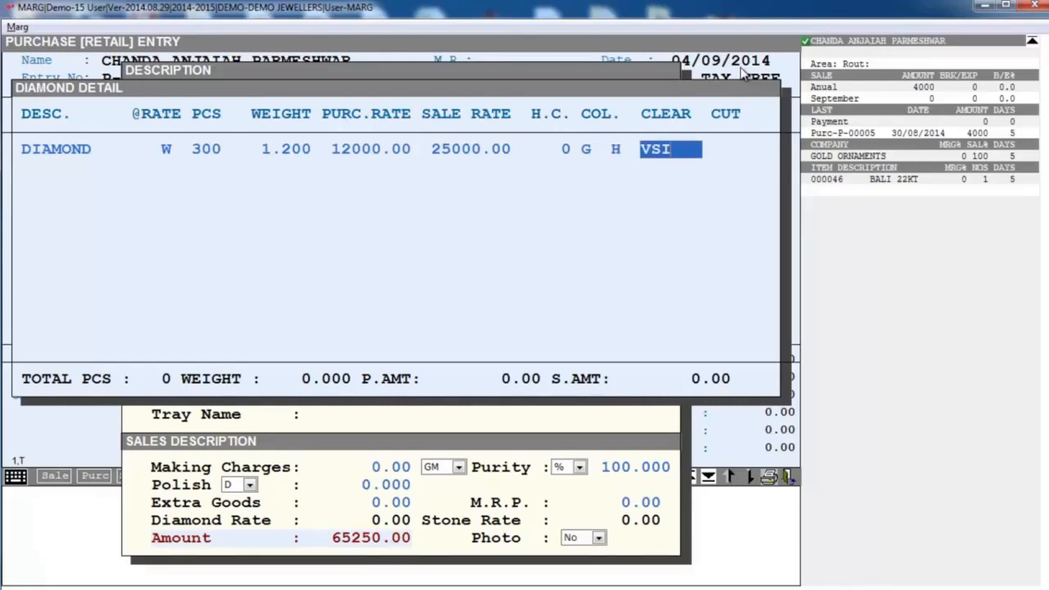
pyautogui.write('-1')
pyautogui.press('Return')
pyautogui.write('RD')
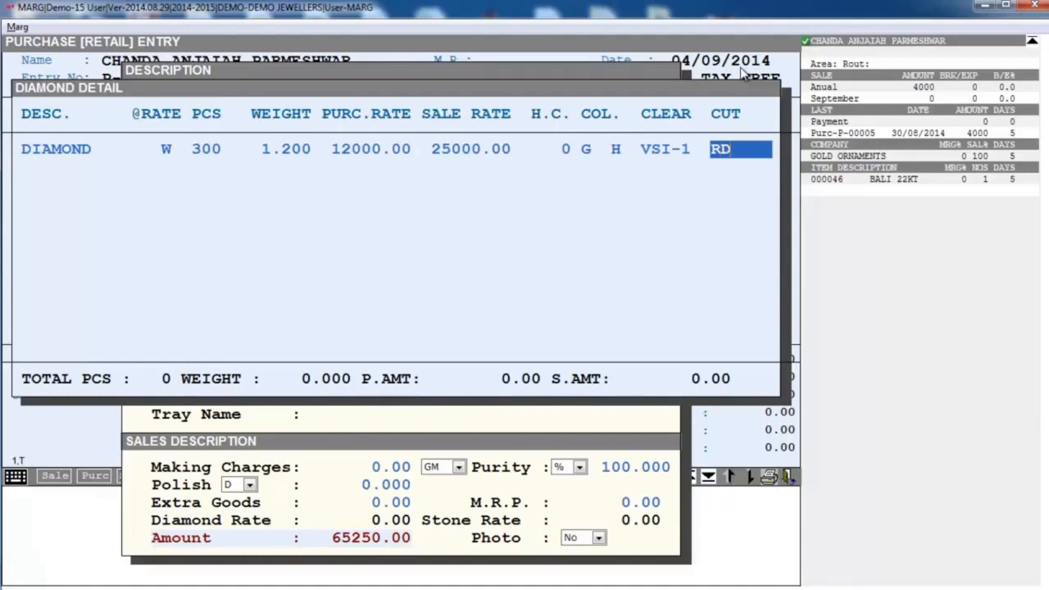
pyautogui.press('Return')
pyautogui.press('Escape')
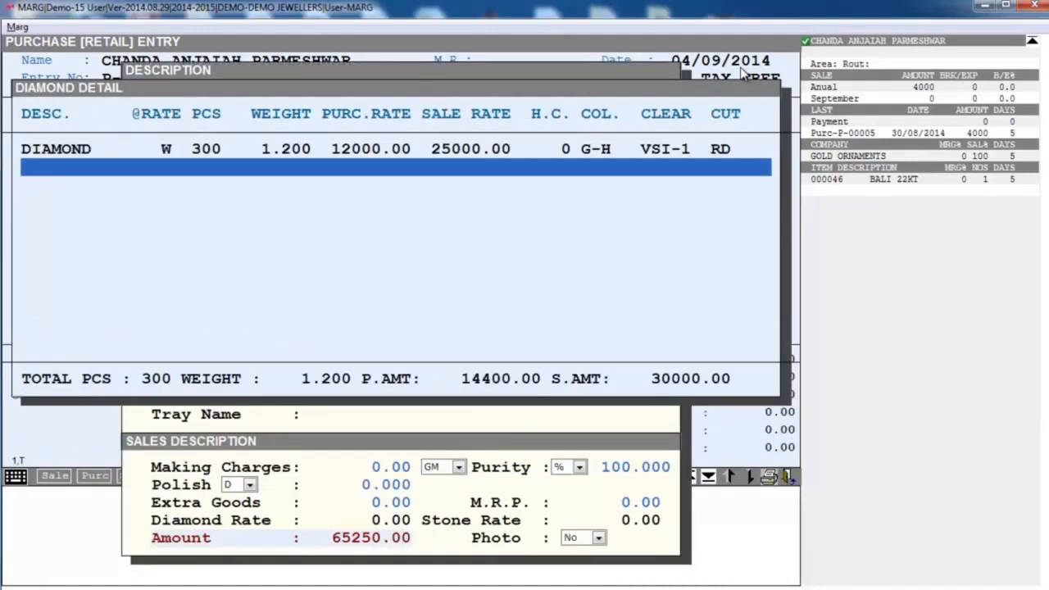
pyautogui.press('Escape')
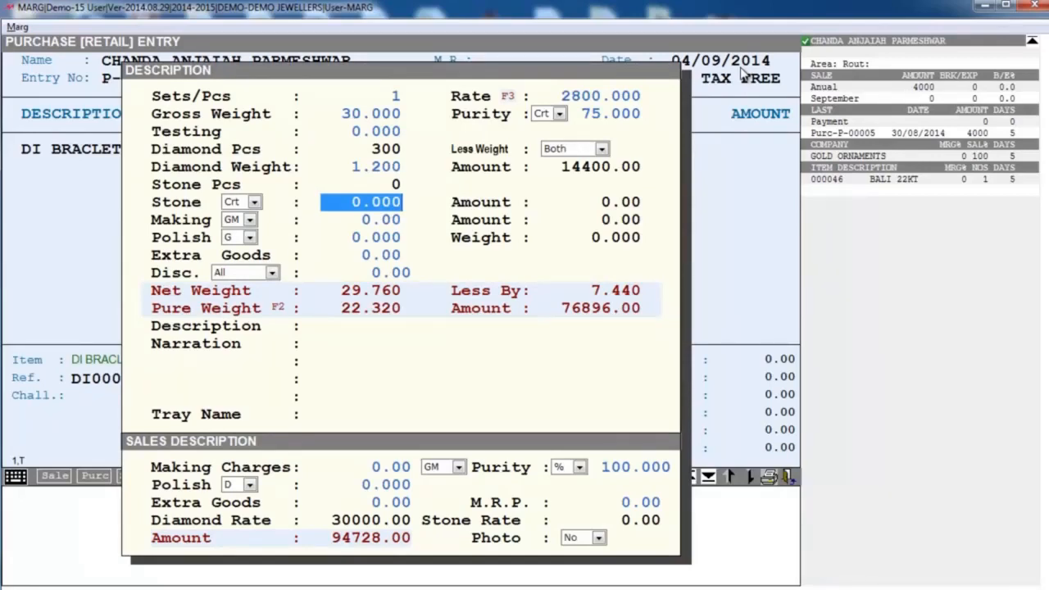
# - Set the bracelet's stone weight to 3.4 Crt and choose STONE as the stone item
pyautogui.write('3.4')
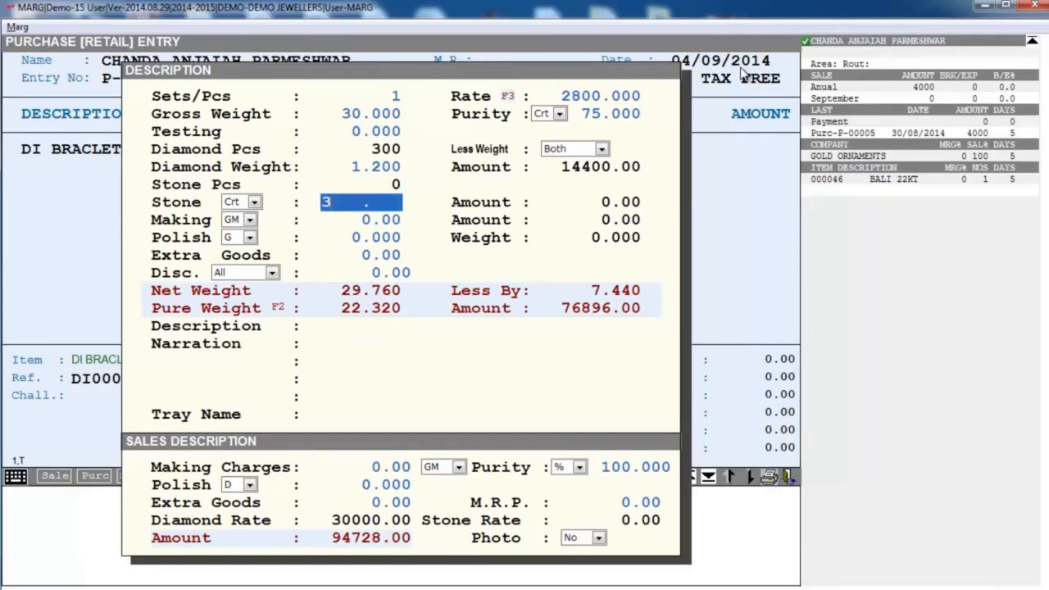
pyautogui.press('Return')
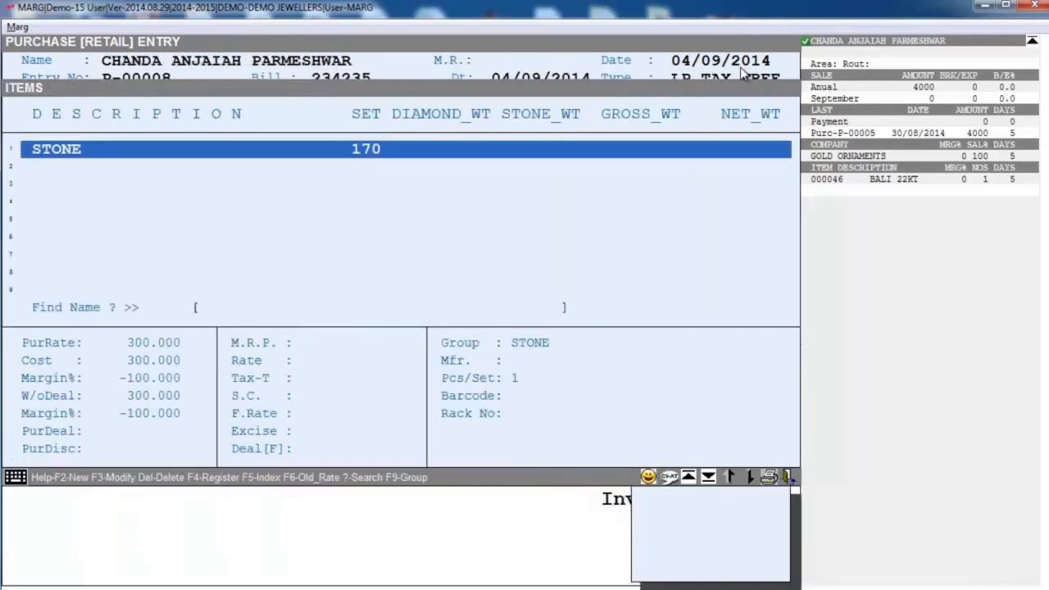
pyautogui.press('Return')
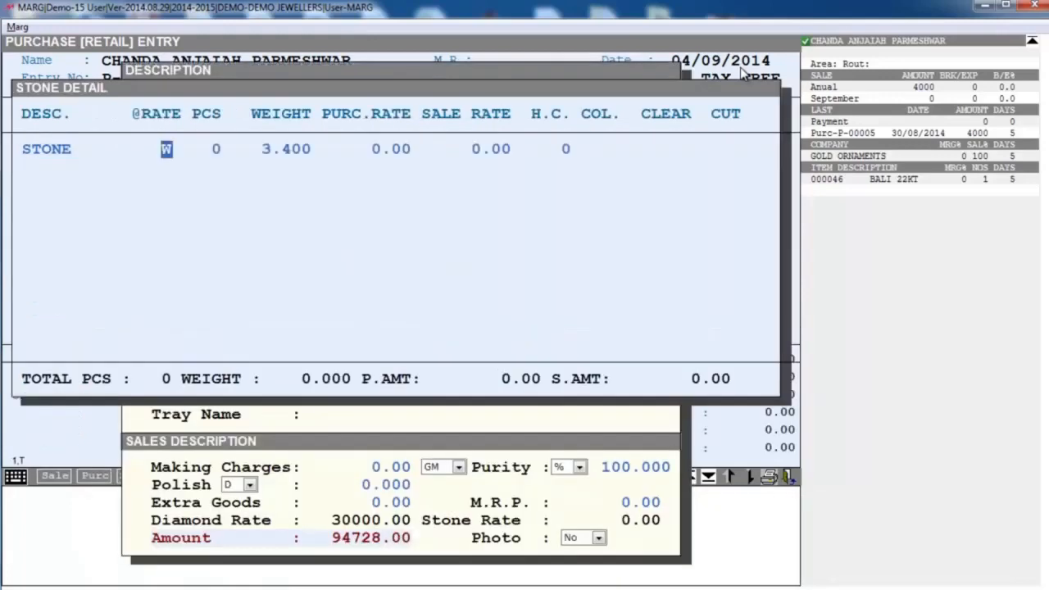
# - Fill in the stone line, rated by weight, with 20 pieces, purchase rate 400 and sale rate 700
pyautogui.press('Return')
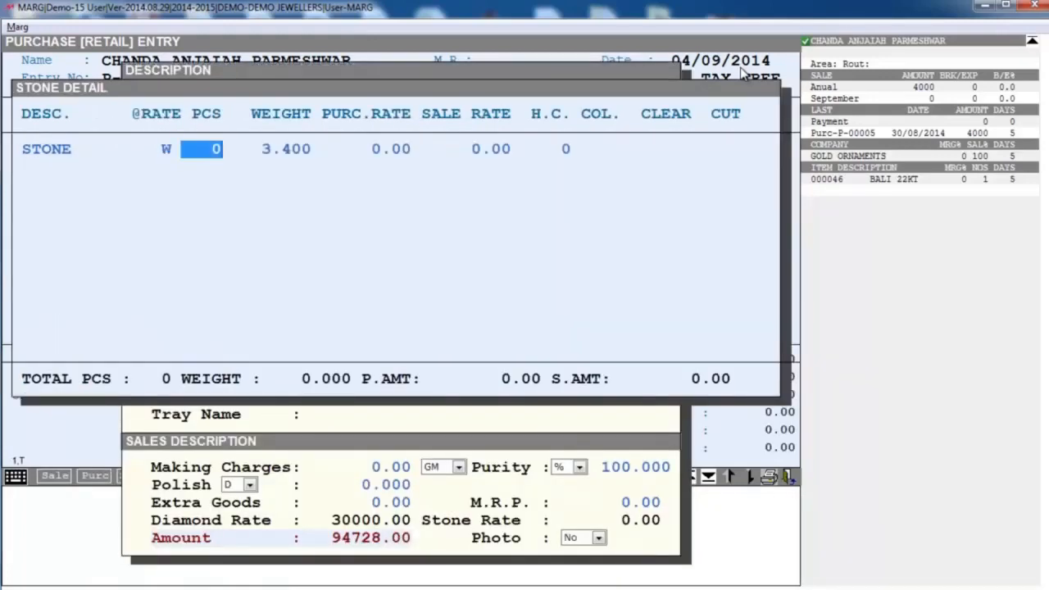
pyautogui.write('20')
pyautogui.press('Return')
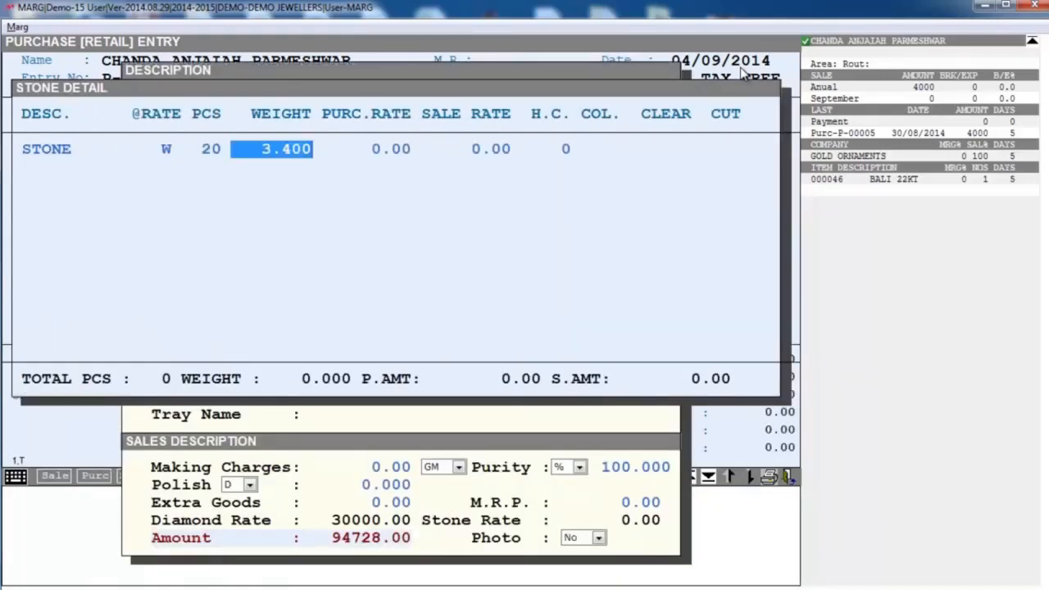
pyautogui.press('Return')
pyautogui.write('400 .')
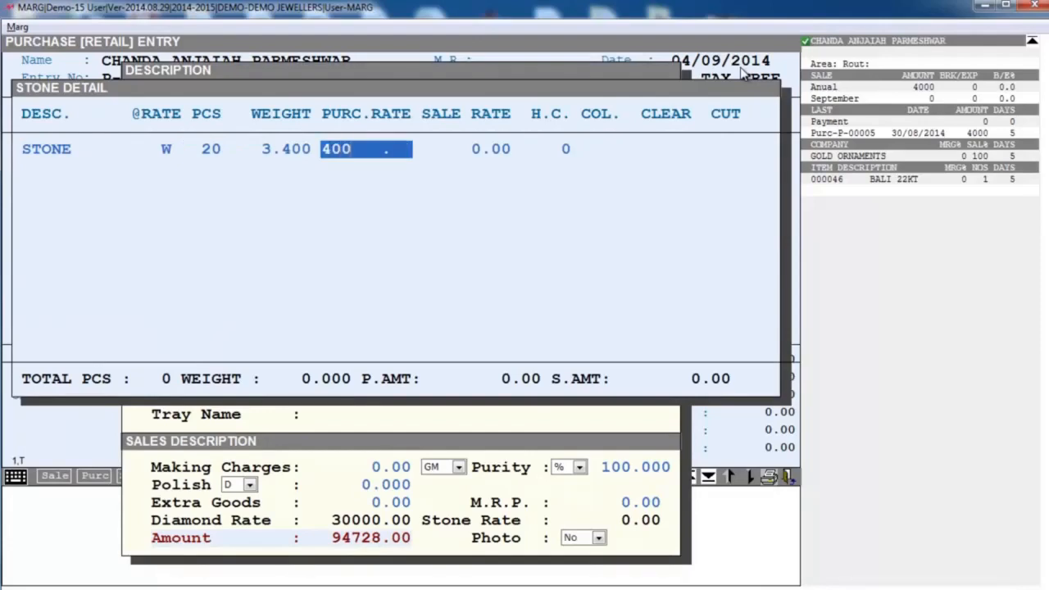
pyautogui.press('Return')
pyautogui.write('7')
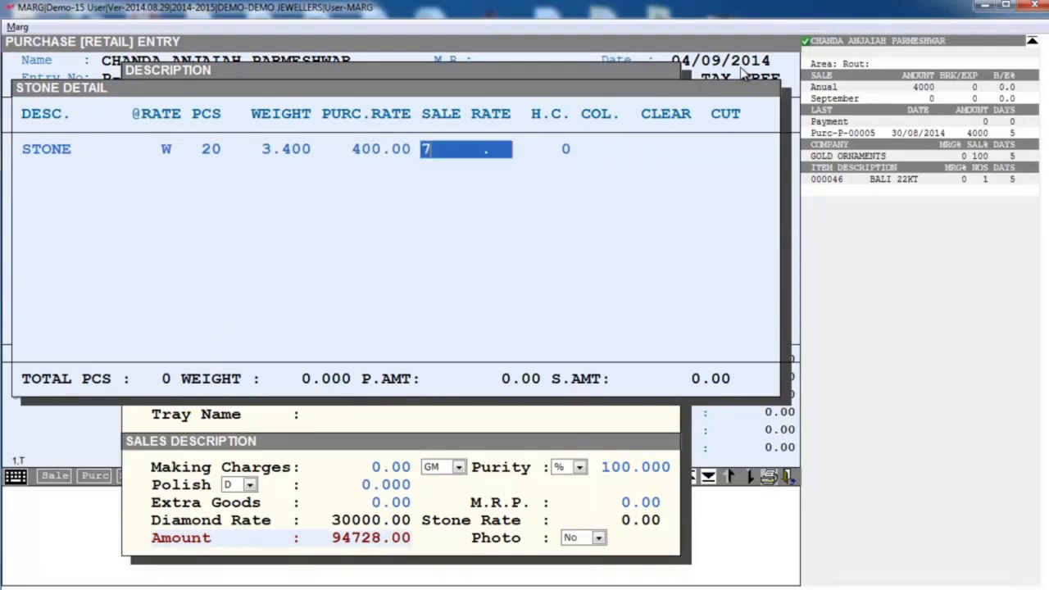
pyautogui.write('00')
pyautogui.press('Return')
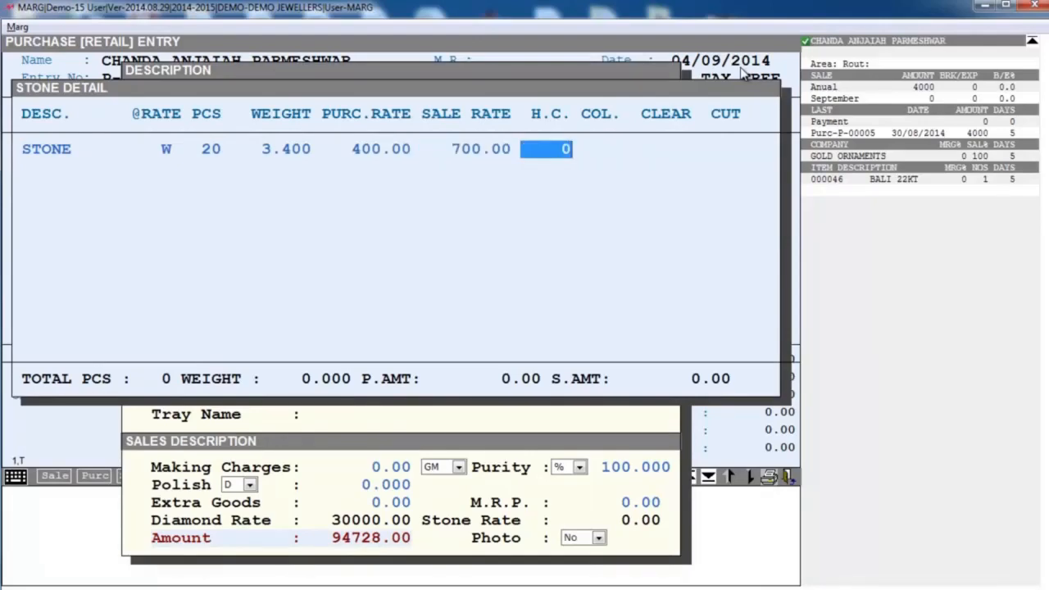
# - Keep the stone's H.C. at 0, leave its colour details blank and close the stone details
pyautogui.press('Return')
pyautogui.press('Return')
pyautogui.press('Return')
pyautogui.press('Return')
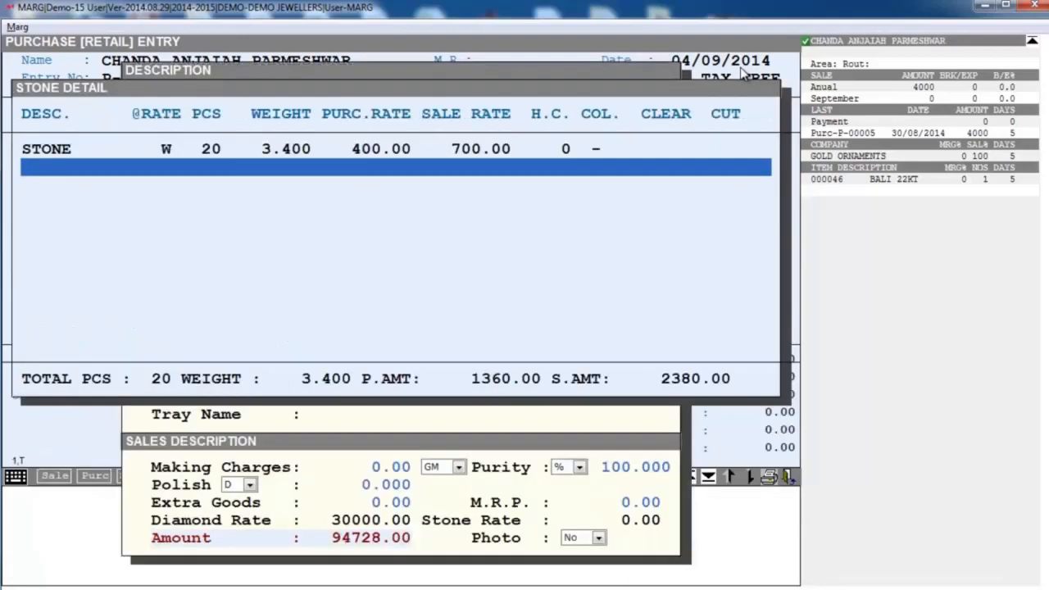
pyautogui.press('Escape')
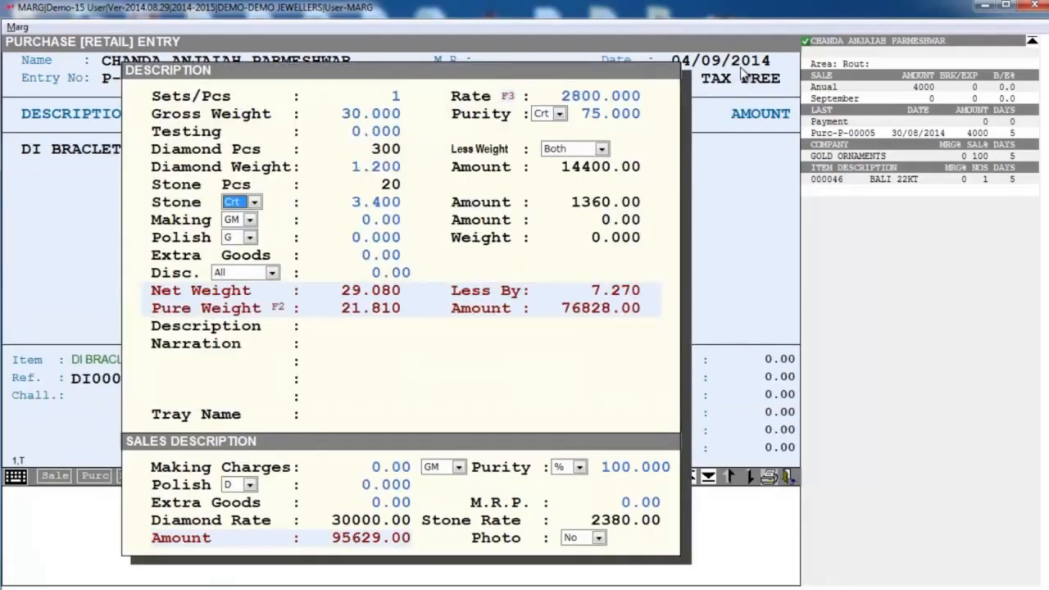
# - Look through the bracelet's stone weight units and keep Crt with the entered stone weight
pyautogui.hotkey('alt', 'Down')
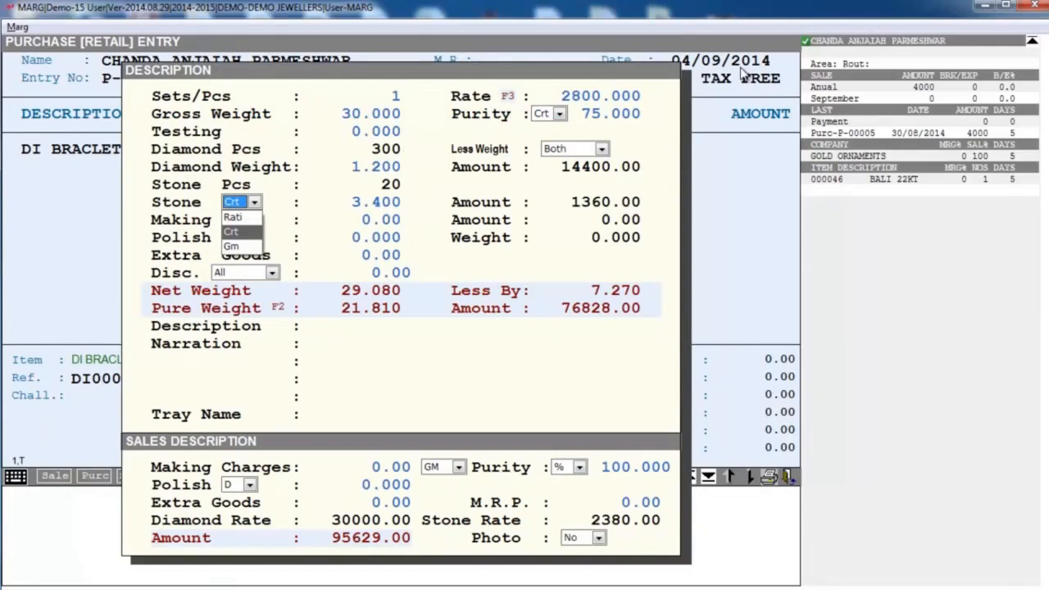
pyautogui.press('Up')
pyautogui.press('Down')
pyautogui.press('Down')
pyautogui.press('Up')
pyautogui.press('Up')
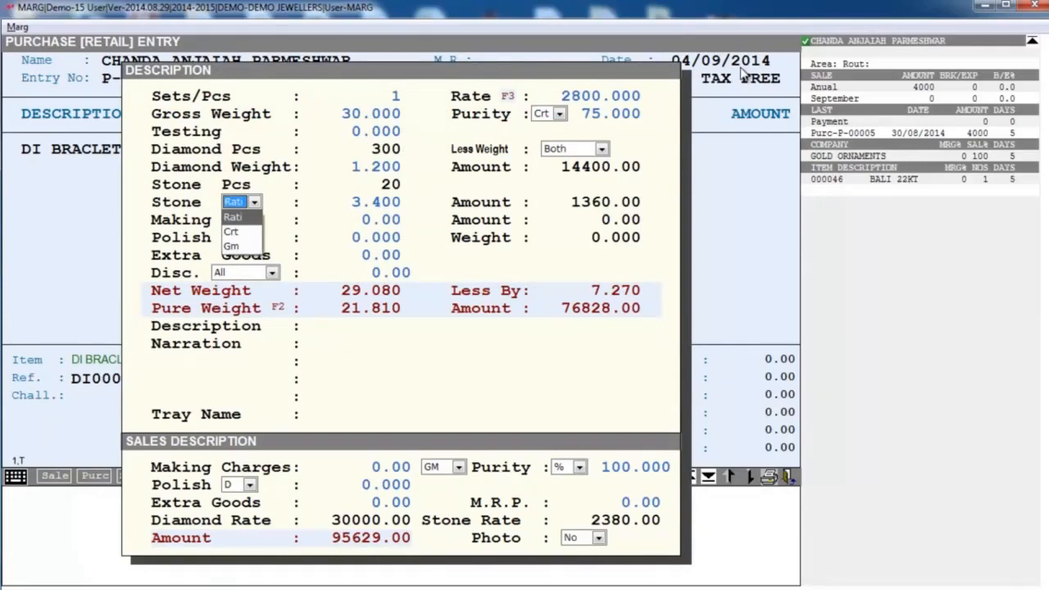
pyautogui.press('Down')
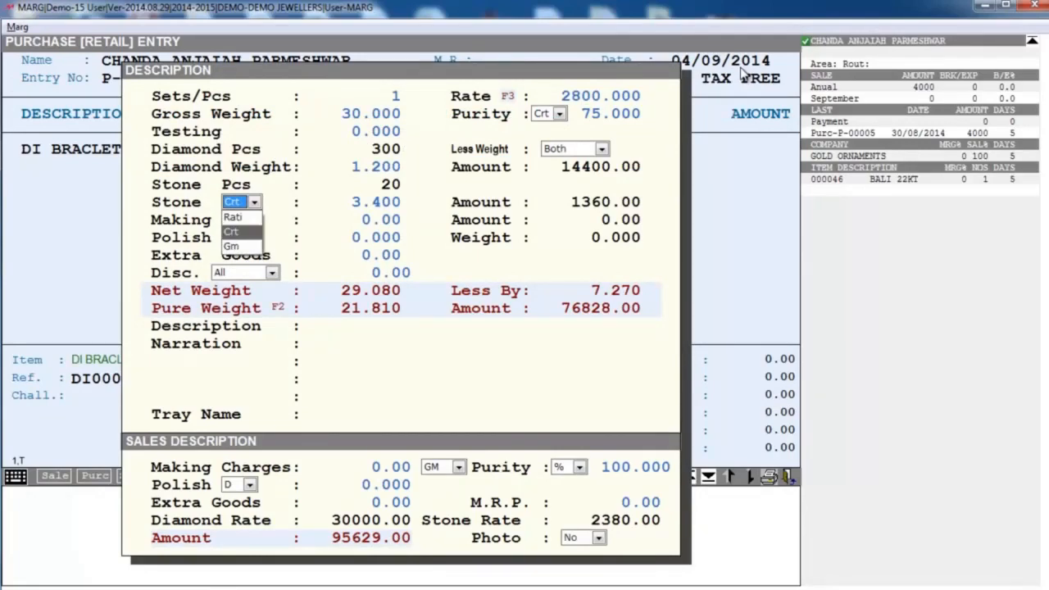
pyautogui.press('Return')
pyautogui.press('Return')
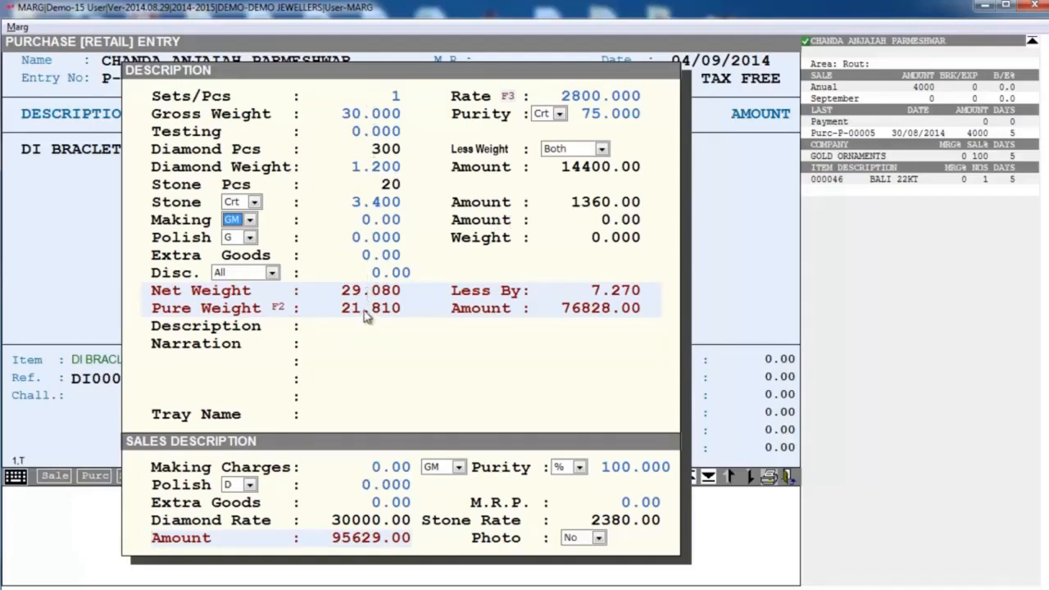
# - Keep the purchase making charge per GM and set it to 30
pyautogui.press('Return')
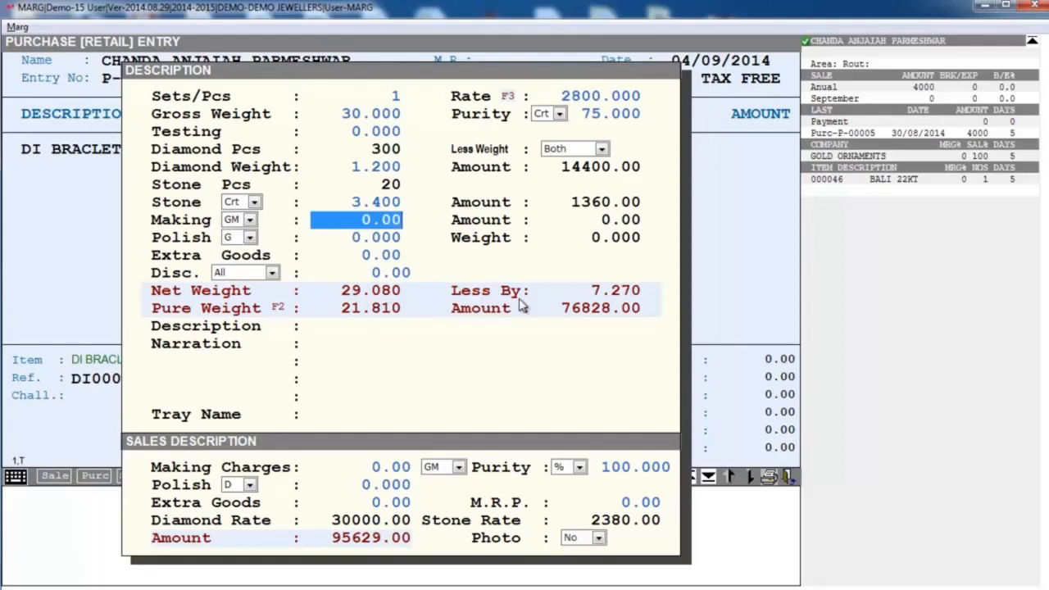
pyautogui.write('30')
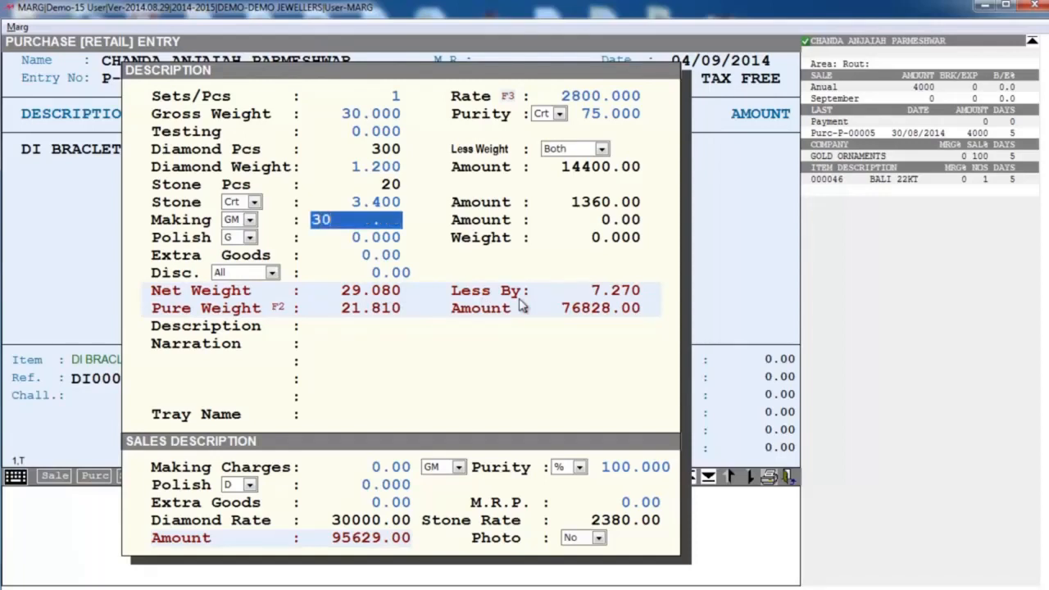
pyautogui.press('Return')
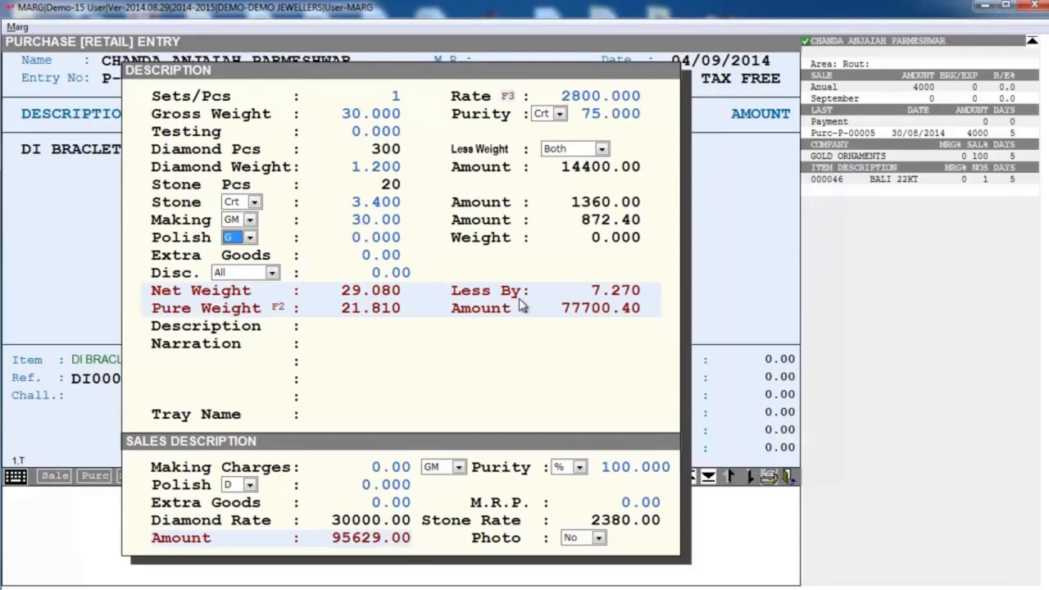
# - Switch the purchase polish basis to % and set the polish to 3
pyautogui.hotkey('alt', 'Down')
pyautogui.press('Up')
pyautogui.press('Up')
pyautogui.press('Up')
pyautogui.press('Up')
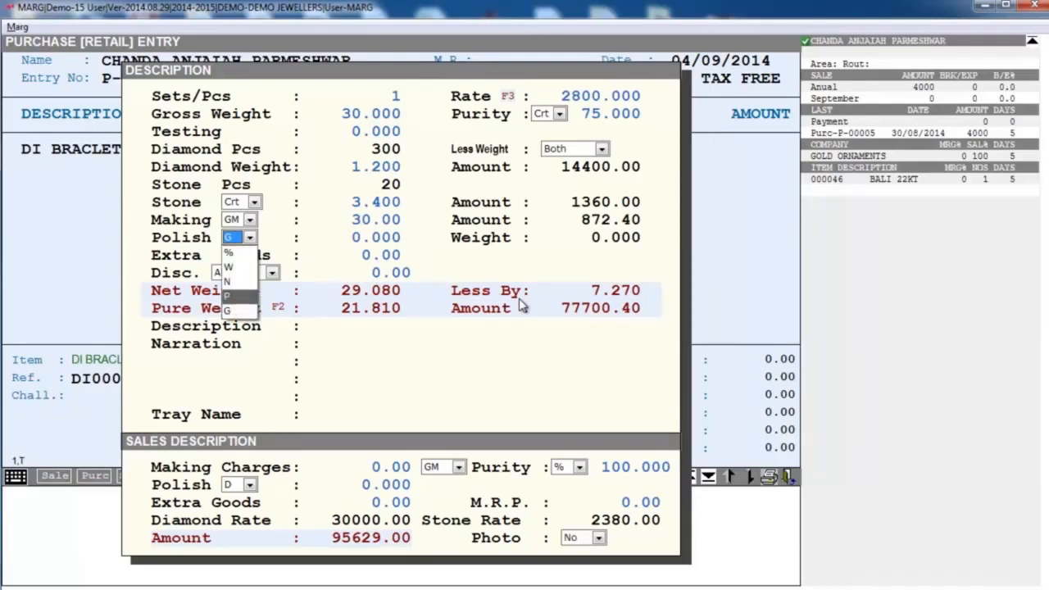
pyautogui.press('Return')
pyautogui.press('Return')
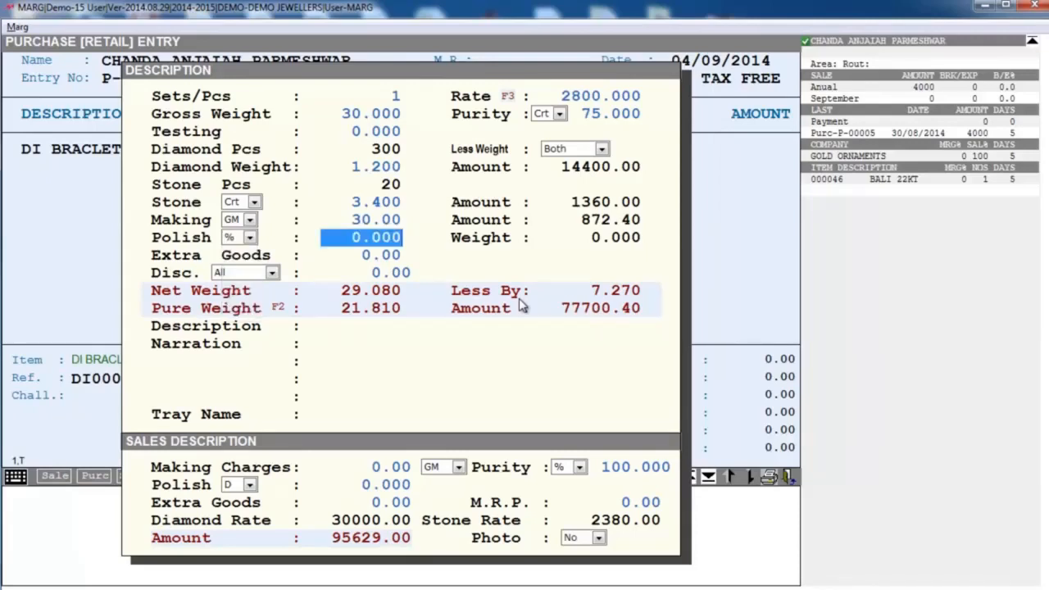
pyautogui.write('3 .')
pyautogui.press('Return')
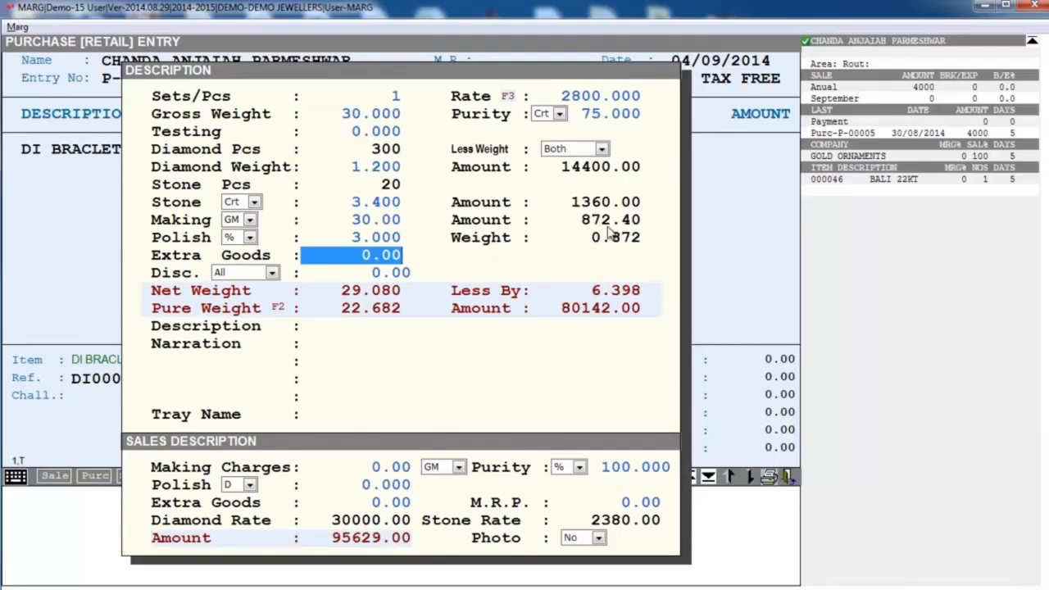
# - Enter 2000 for the purchase extra goods and describe them as HM
pyautogui.write('2000 .')
pyautogui.press('Return')
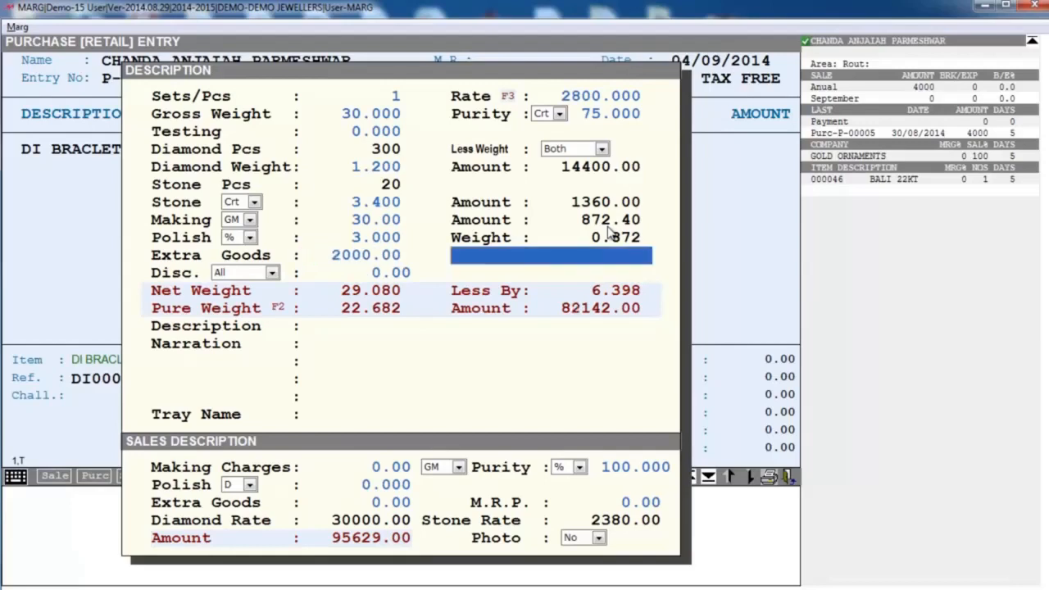
pyautogui.write('HM')
pyautogui.press('Return')
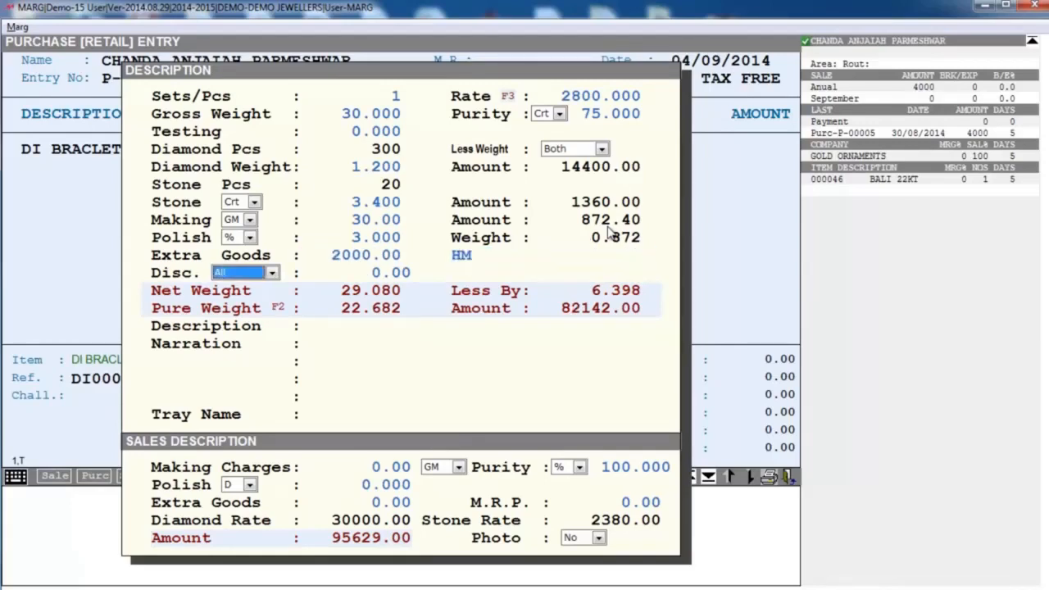
# - Keep the discount on All at 0, leave the description and narration empty, and set the tray name to 30
pyautogui.press('Return')
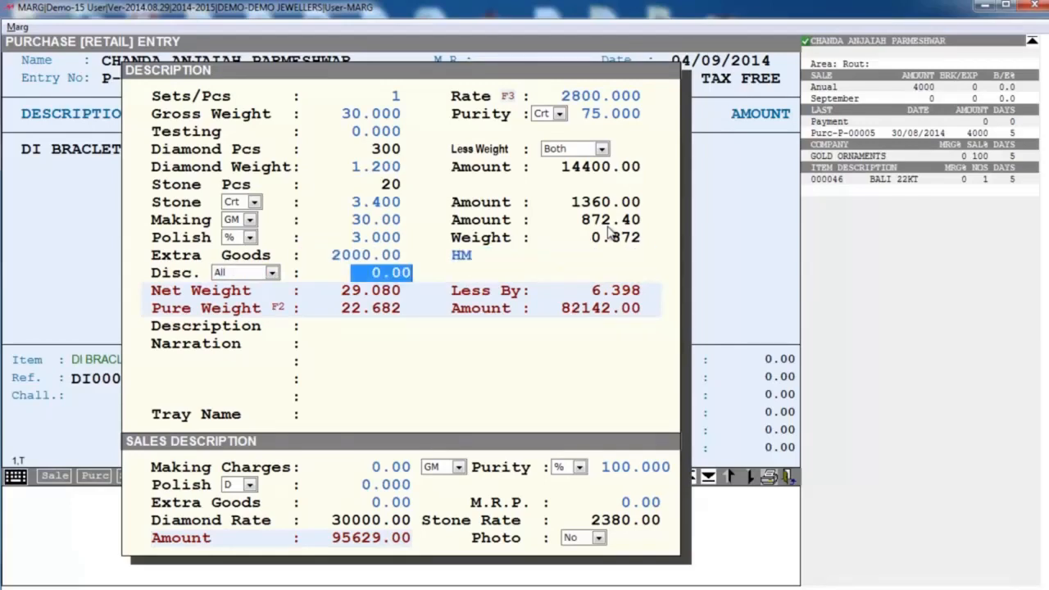
pyautogui.press('Return')
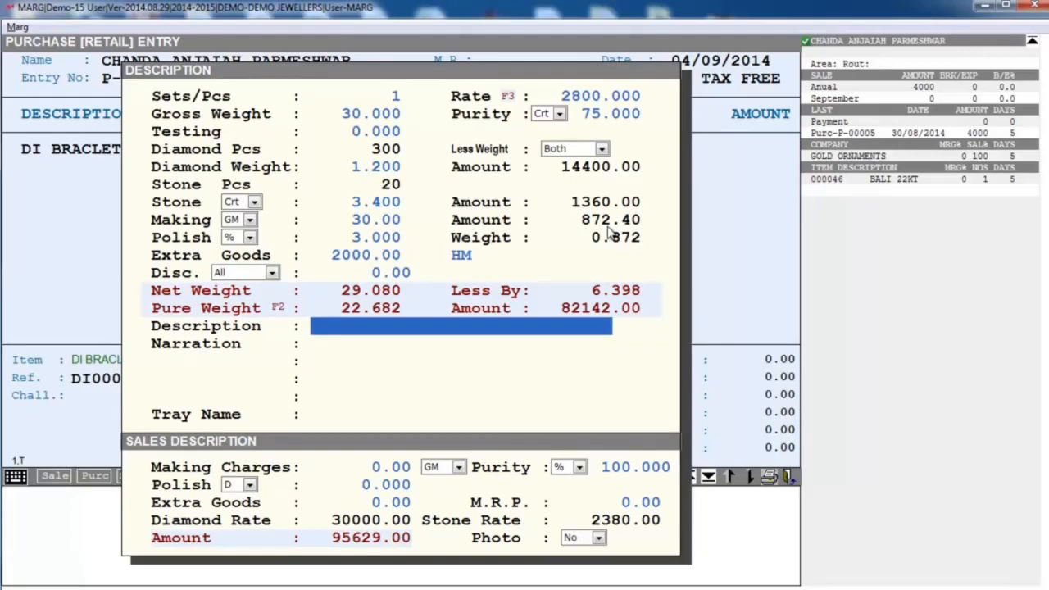
pyautogui.press('Return')
pyautogui.press('Return')
pyautogui.press('Return')
pyautogui.press('Return')
pyautogui.press('Return')
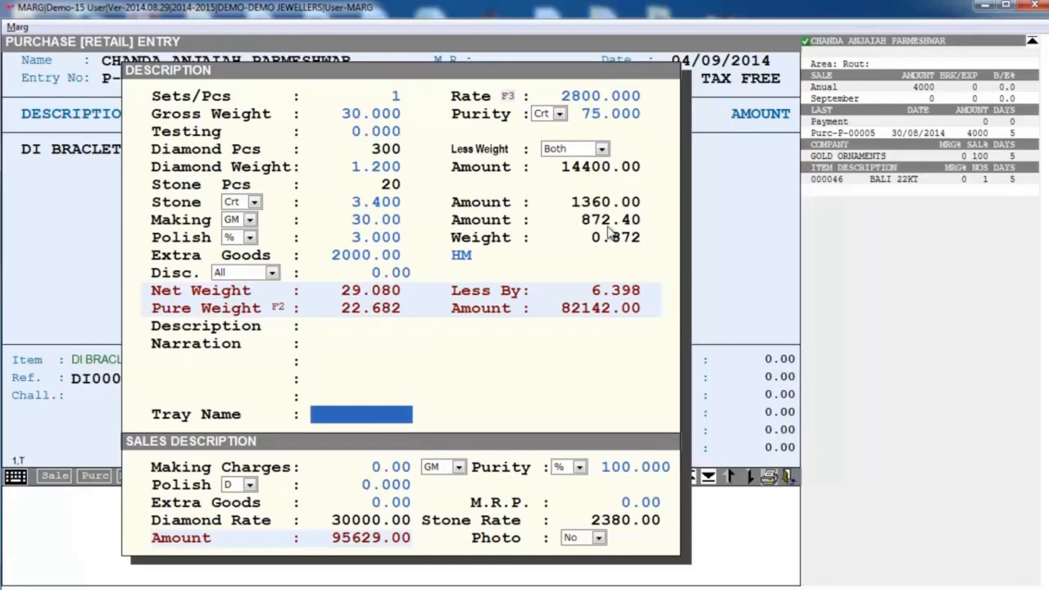
pyautogui.write('30')
pyautogui.press('Return')
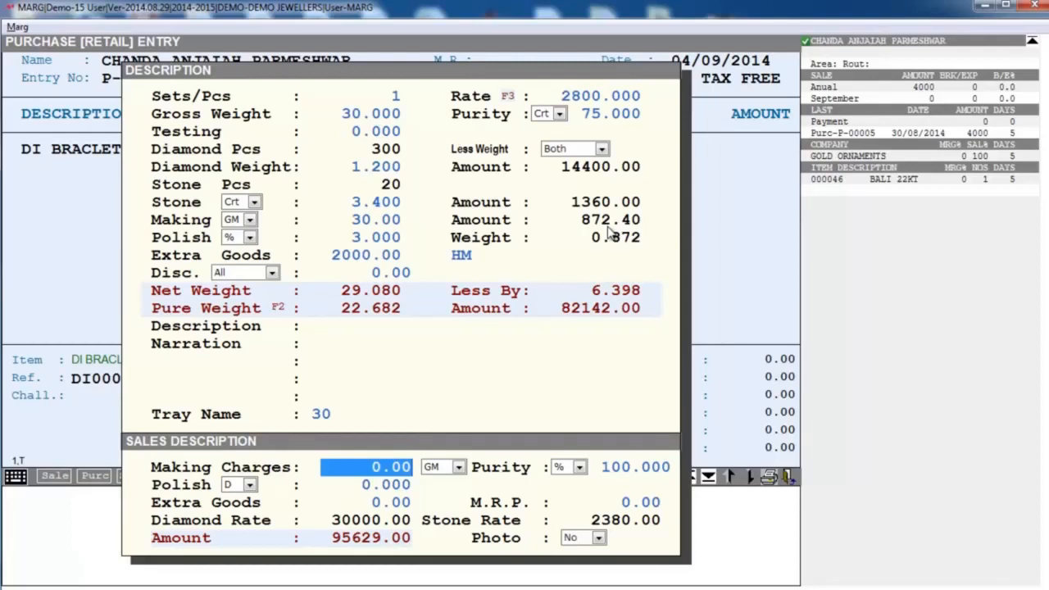
# - Set the sales making charges to 50 per GM and the sales purity to 75 %
pyautogui.write('50')
pyautogui.press('Return')
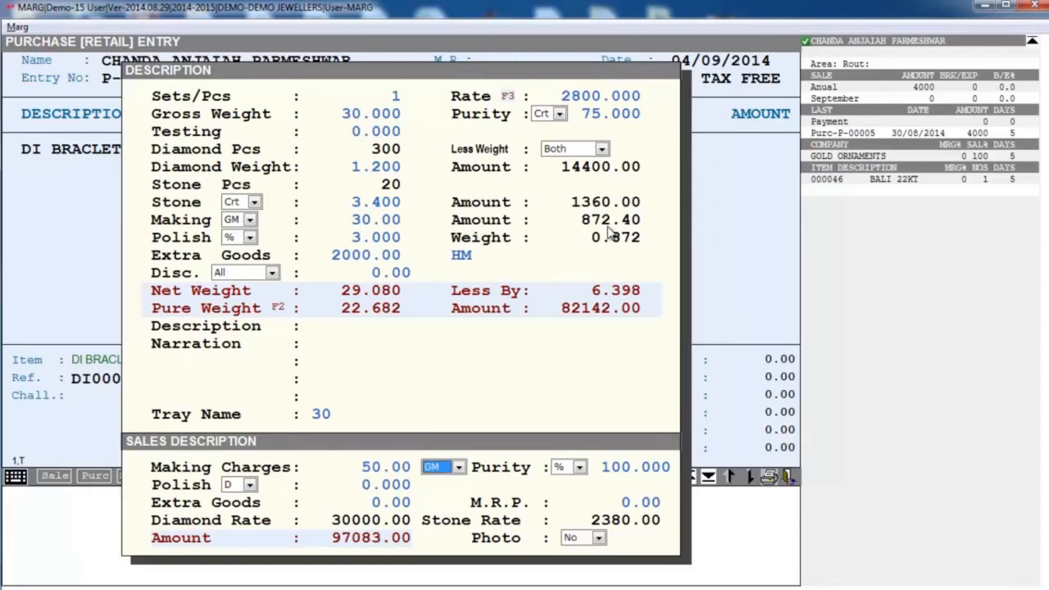
pyautogui.hotkey('alt', 'Down')
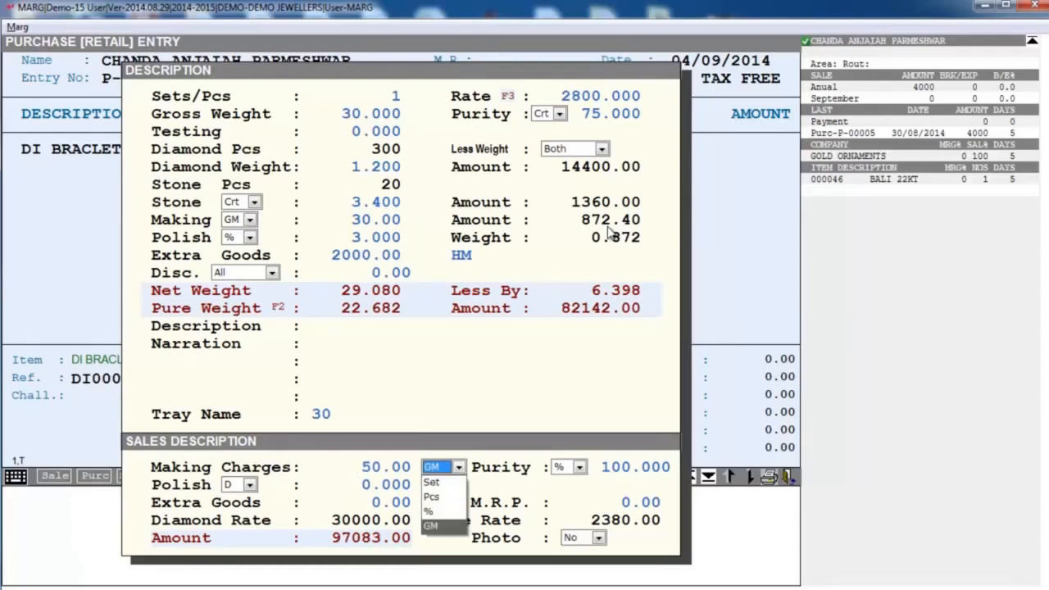
pyautogui.press('Return')
pyautogui.press('Return')
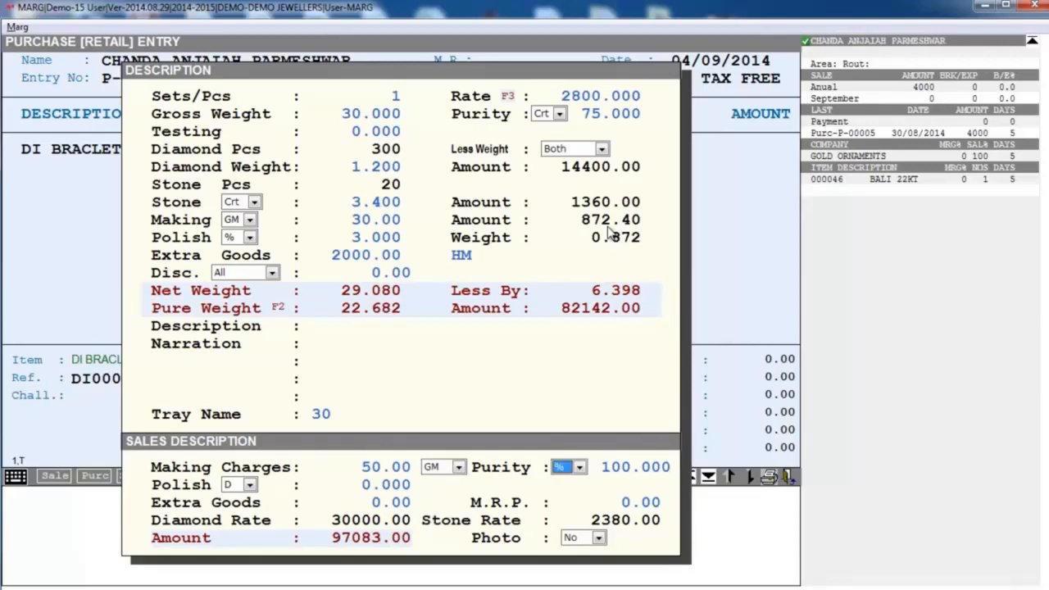
pyautogui.press('Return')
pyautogui.press('Return')
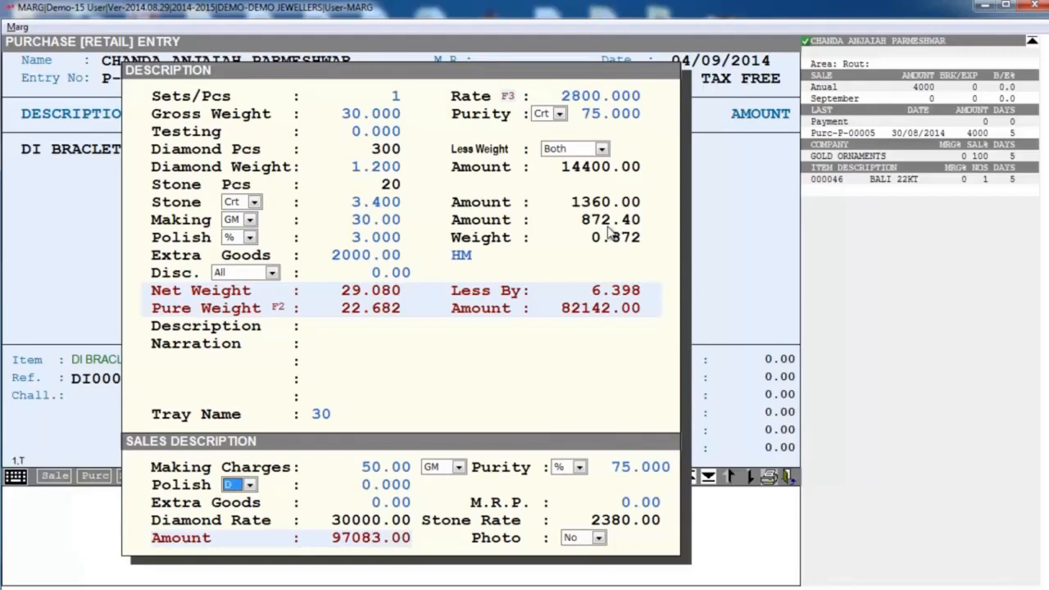
# - Switch the sales polish basis to % and set the sales polish to 7
pyautogui.hotkey('alt', 'Down')
pyautogui.press('Up')
pyautogui.press('Up')
pyautogui.press('Up')
pyautogui.press('Up')
pyautogui.press('Up')
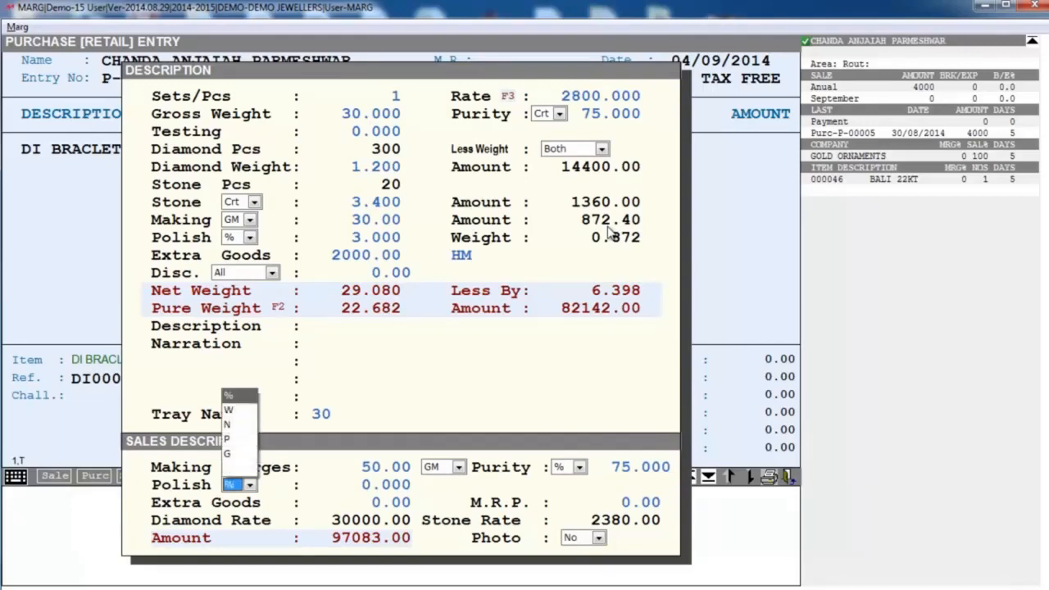
pyautogui.press('Return')
pyautogui.press('Return')
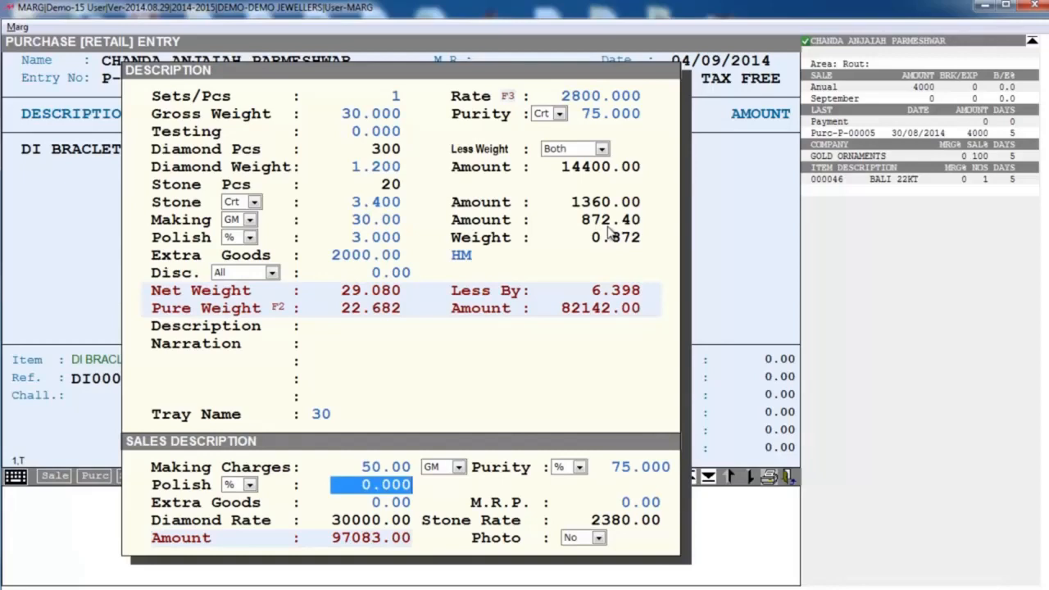
pyautogui.write('7')
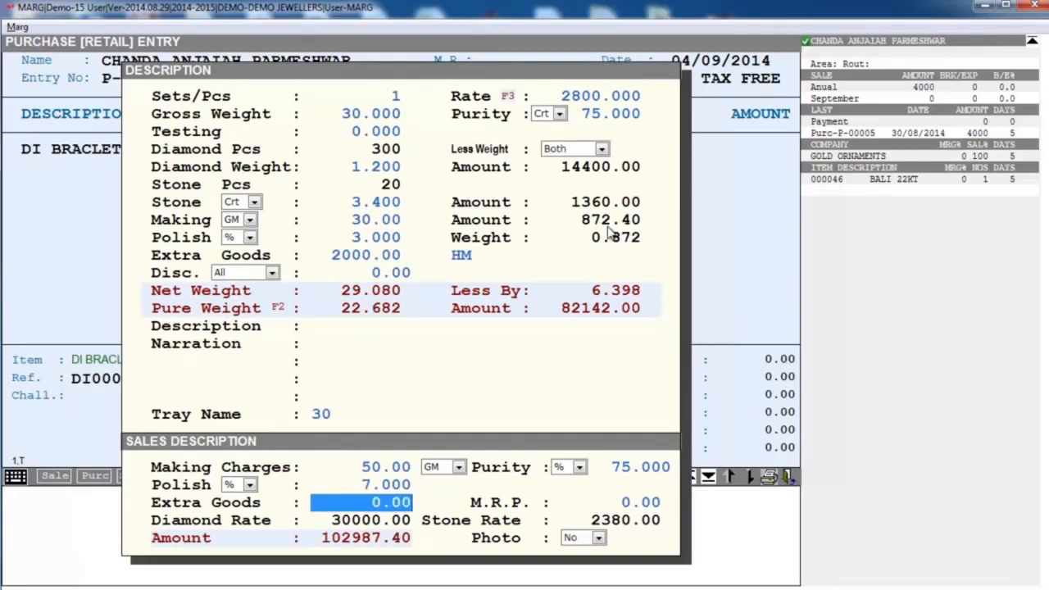
# - Enter 3000 for the sales extra goods and leave the M.R.P. at 0
pyautogui.write('3000')
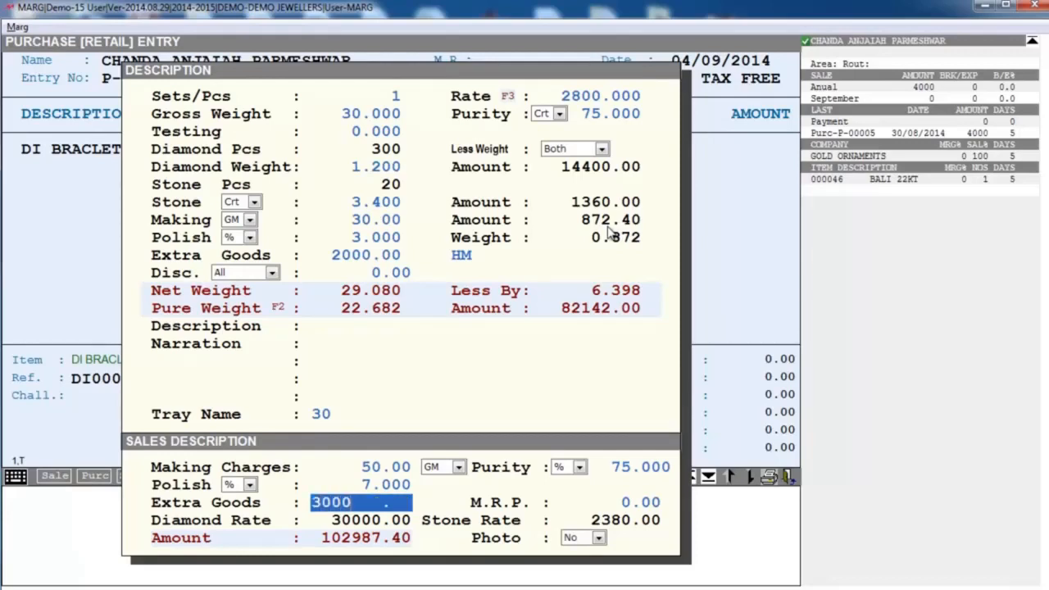
pyautogui.press('Return')
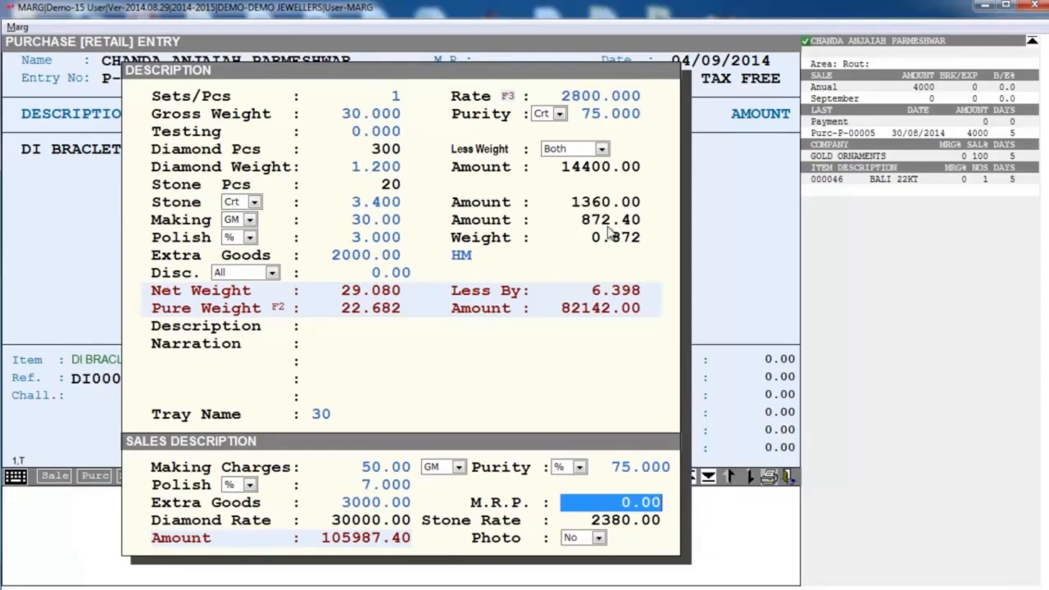
pyautogui.press('Return')
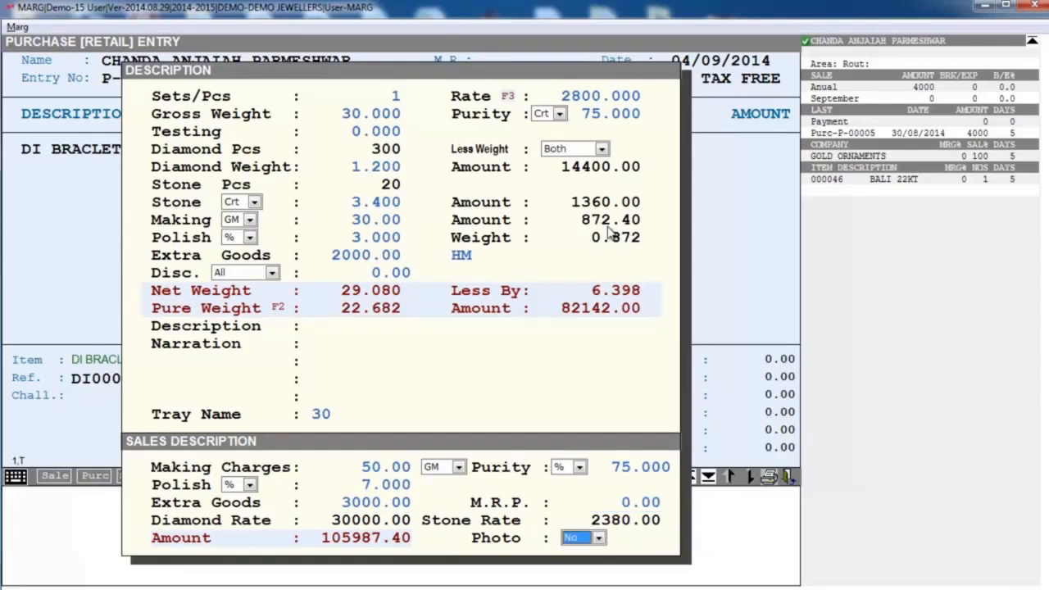
# - Set Photo to Yes for the bracelet and open the photo file selection
pyautogui.hotkey('alt', 'Down')
pyautogui.press('Down')
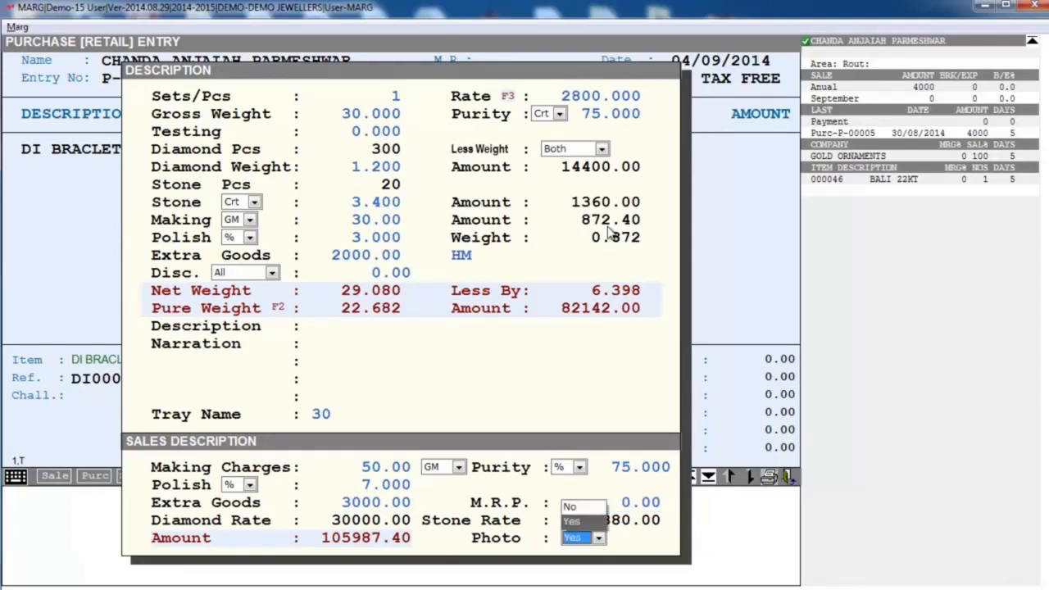
pyautogui.press('Return')
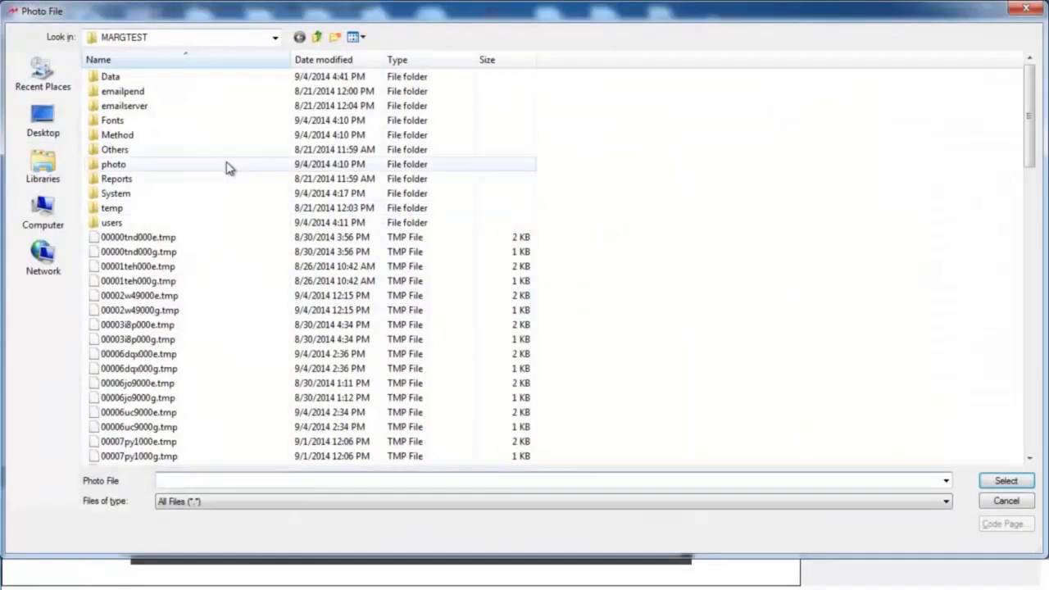
# - Attach image 201 from the photo folder as the bracelet's photo
pyautogui.doubleClick(141, 168)
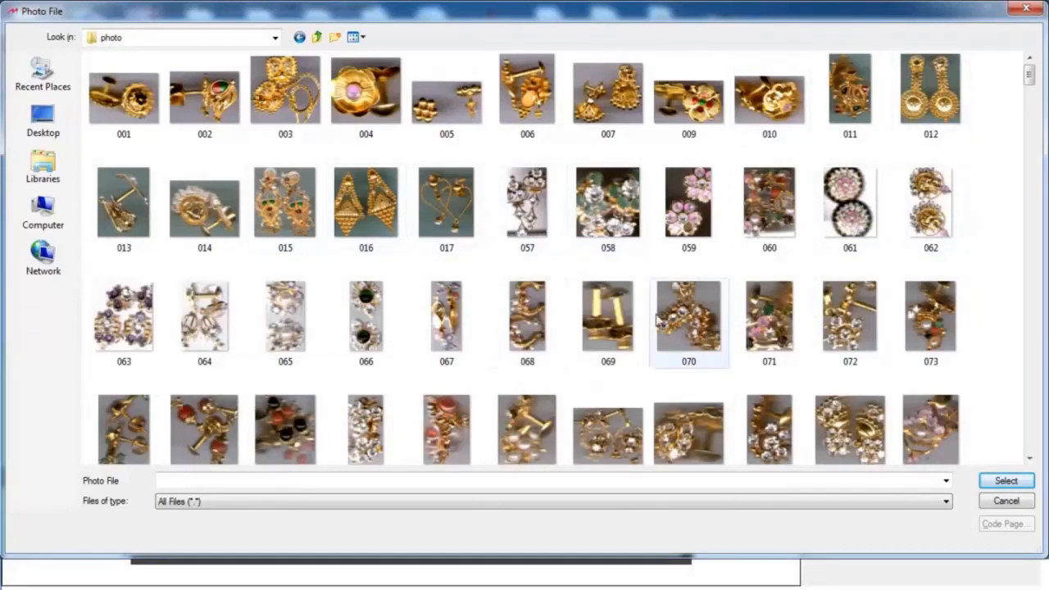
pyautogui.click(1030, 459)
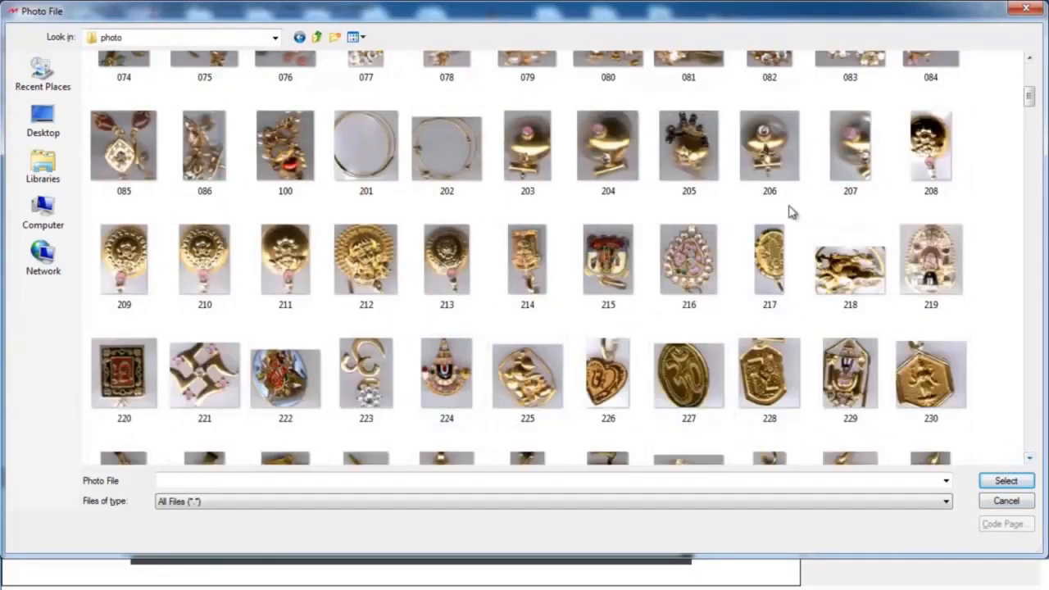
pyautogui.click(373, 132)
pyautogui.click(1013, 483)
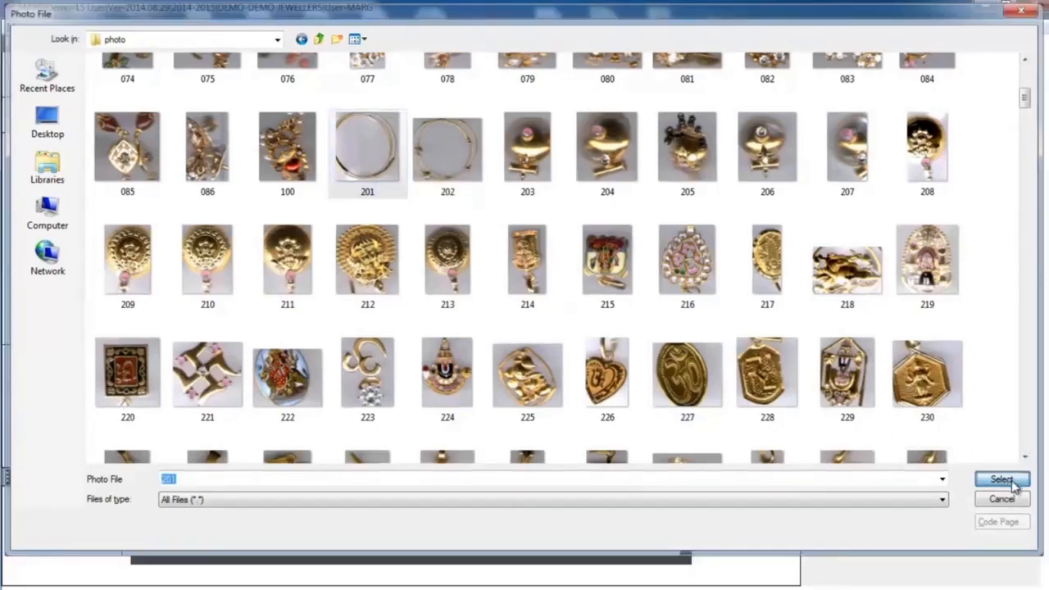
pyautogui.press('Return')
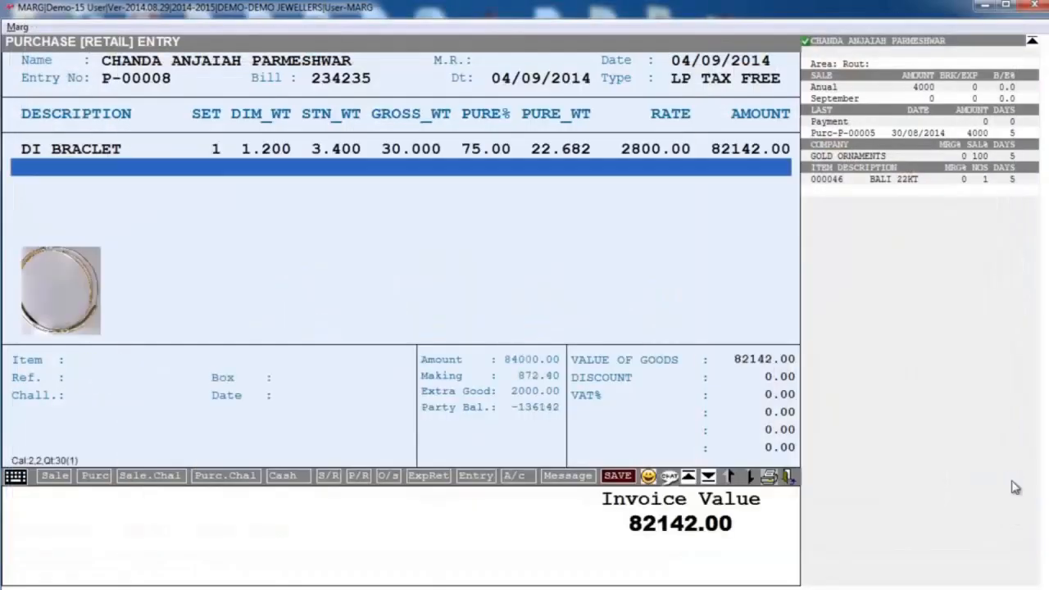
# - Finish the purchase bill with no discount, decline the VAT summary and rate checks, and accept the bill value
pyautogui.press('Return')
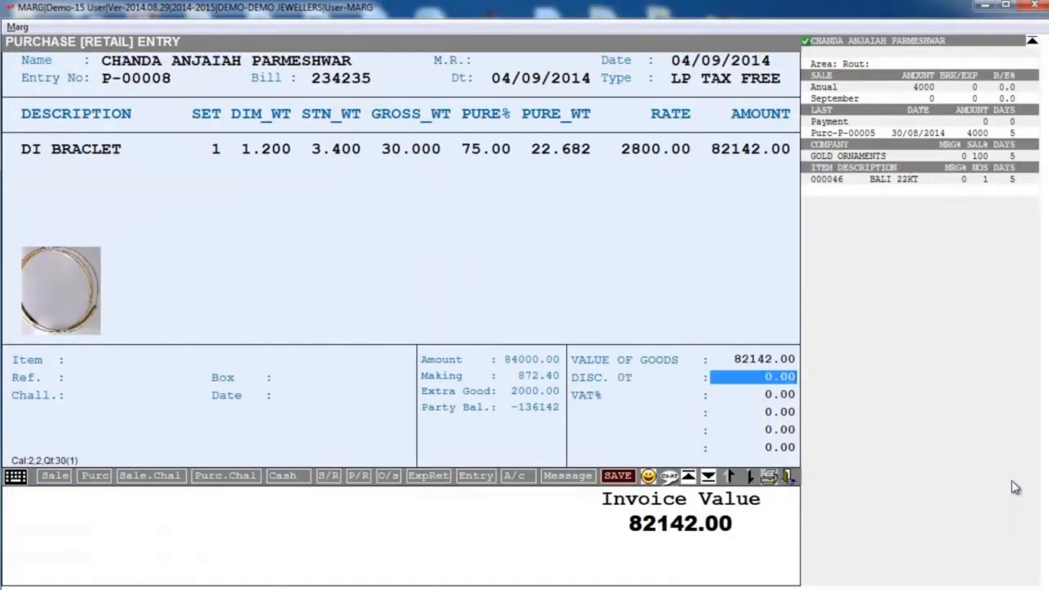
pyautogui.press('Return')
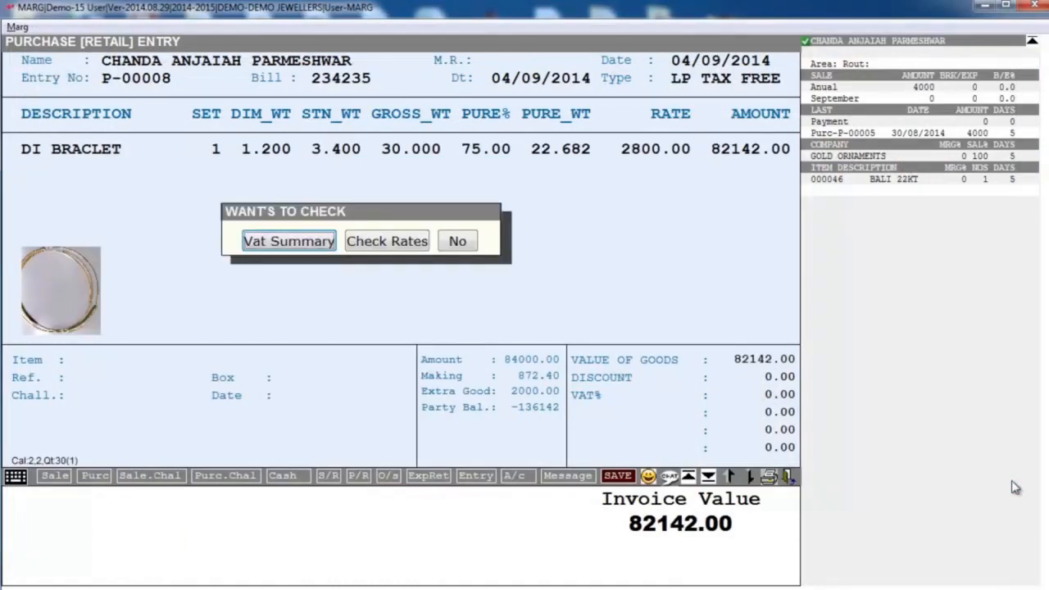
pyautogui.press('Right')
pyautogui.press('Right')
pyautogui.press('Return')
pyautogui.press('Return')
pyautogui.press('Return')
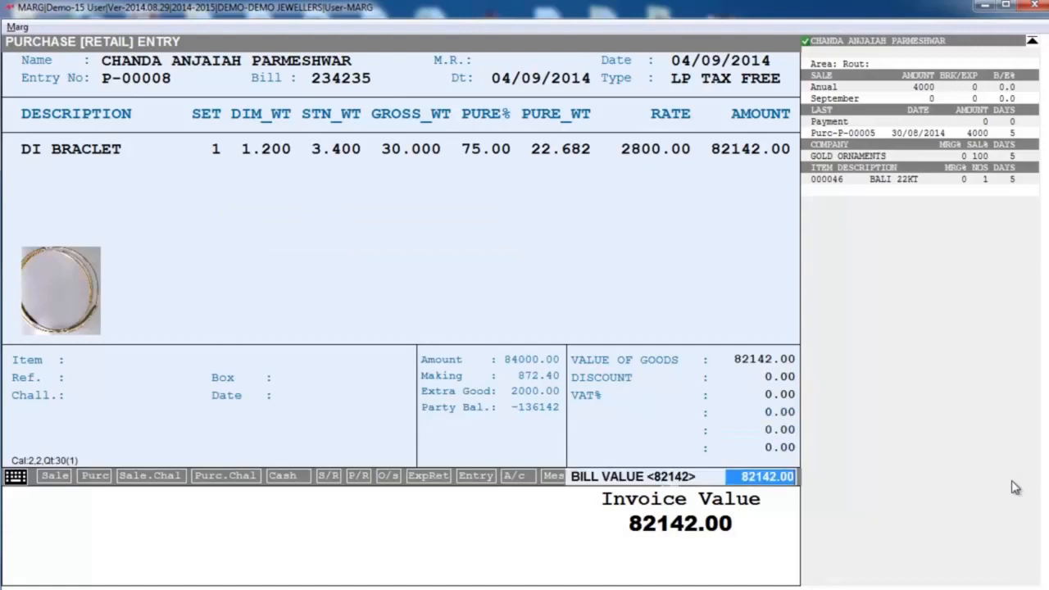
pyautogui.press('Return')
pyautogui.press('Return')
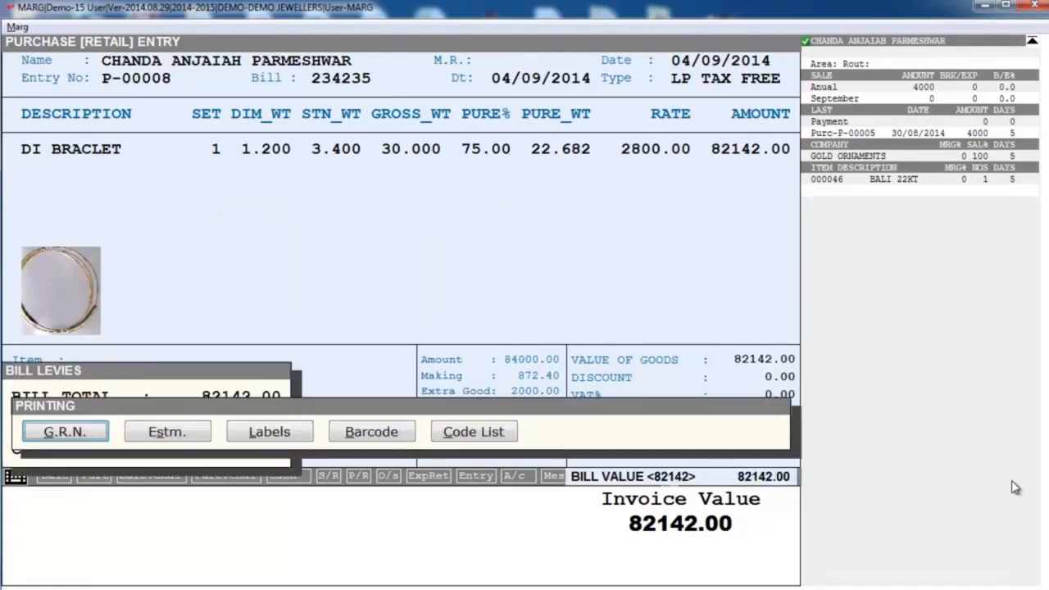
# - Choose label printing for the purchase and keep the PH format with the default label settings
pyautogui.press('Right')
pyautogui.press('Right')
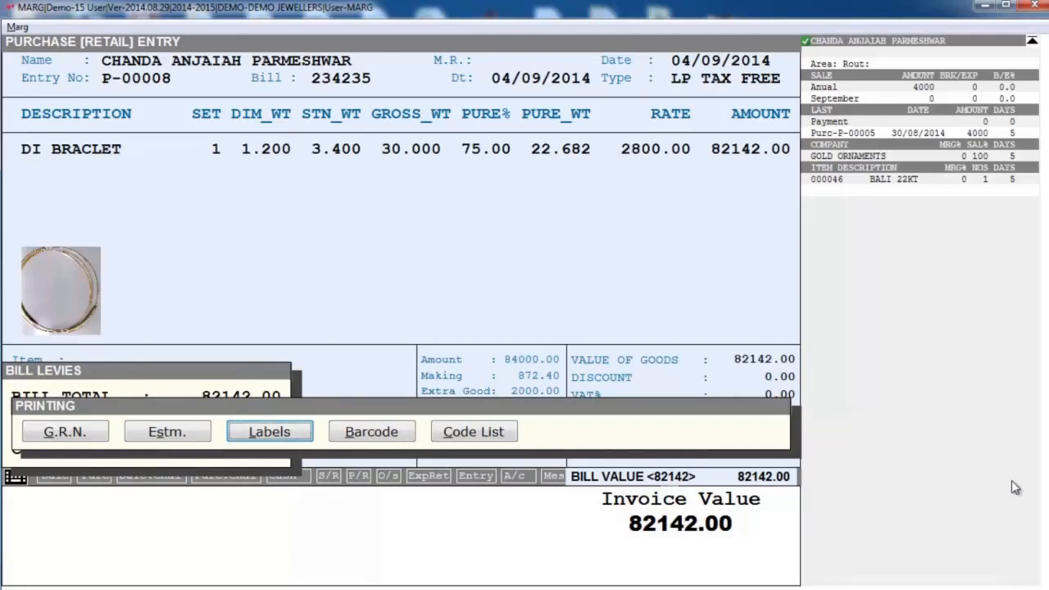
pyautogui.press('Return')
pyautogui.press('Return')
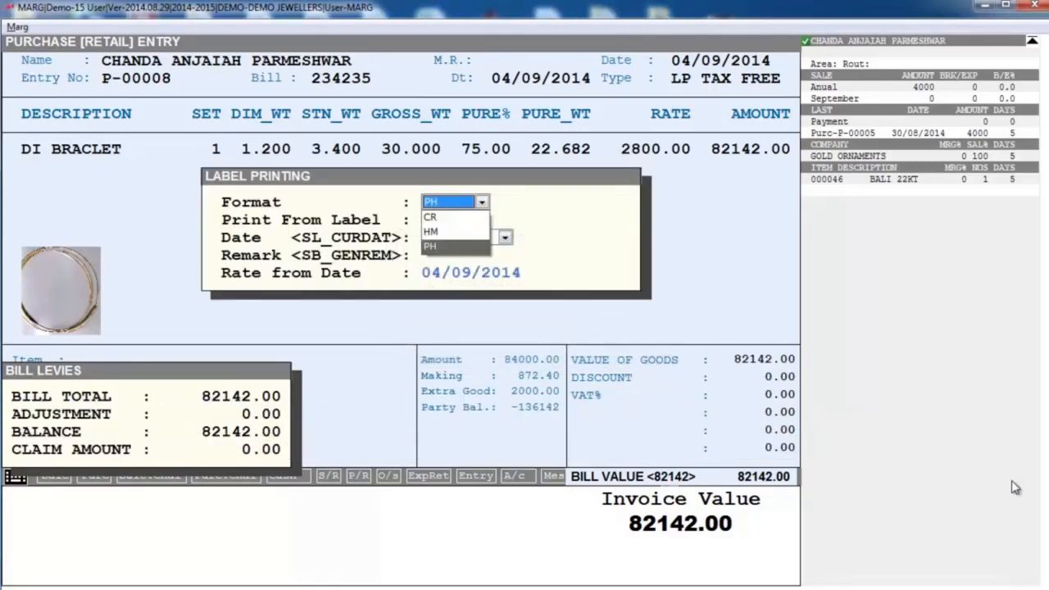
pyautogui.press('Return')
pyautogui.press('Return')
pyautogui.press('Return')
pyautogui.press('Return')
pyautogui.press('Return')
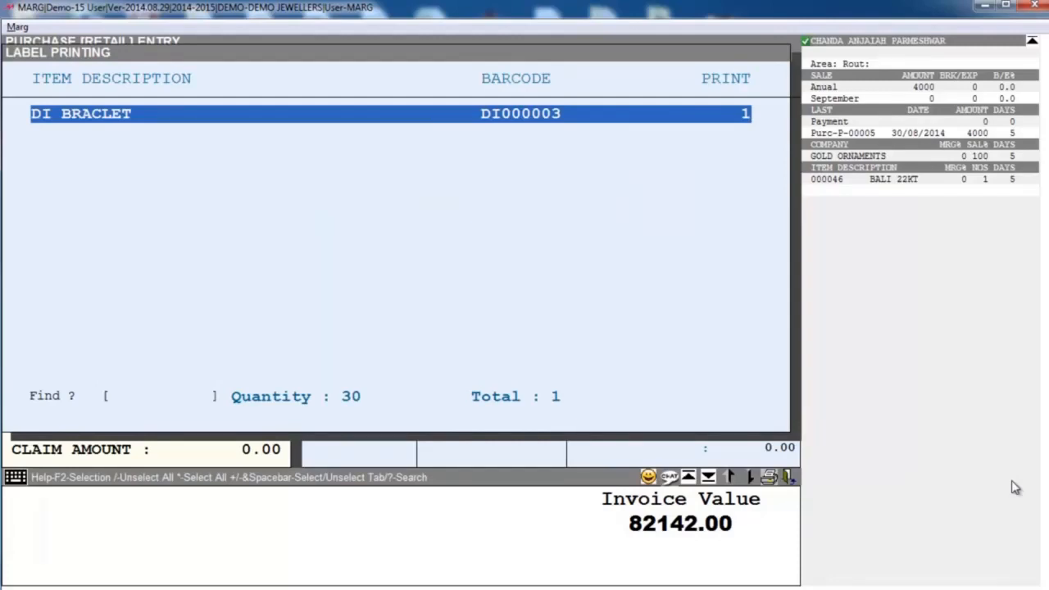
# - Print the DI BRACLET barcode label to a PDF file and return to the main screen
pyautogui.press('Return')
pyautogui.press('Right')
pyautogui.press('Return')
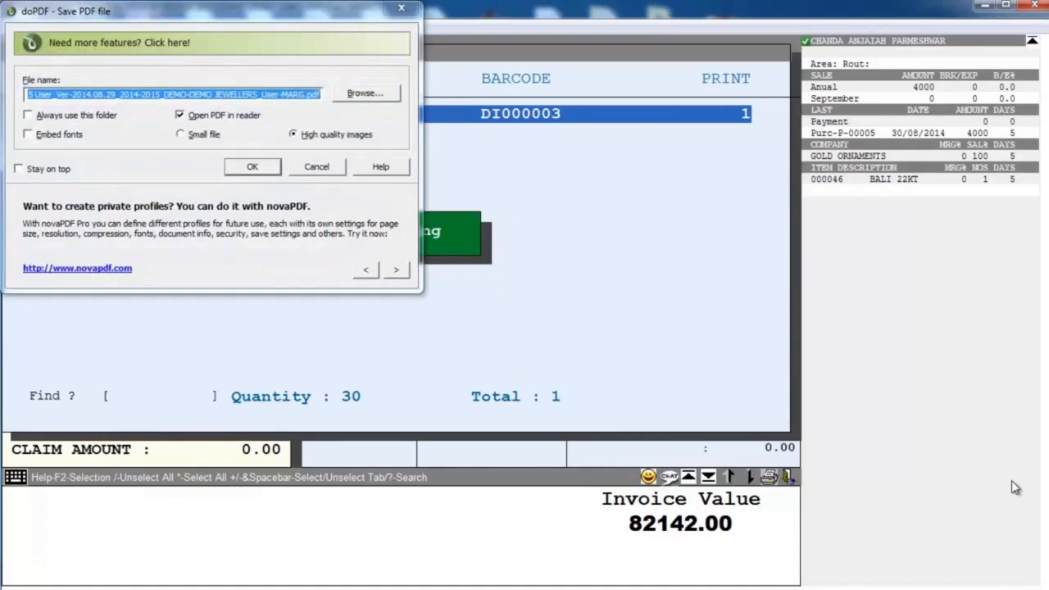
pyautogui.click(254, 167)
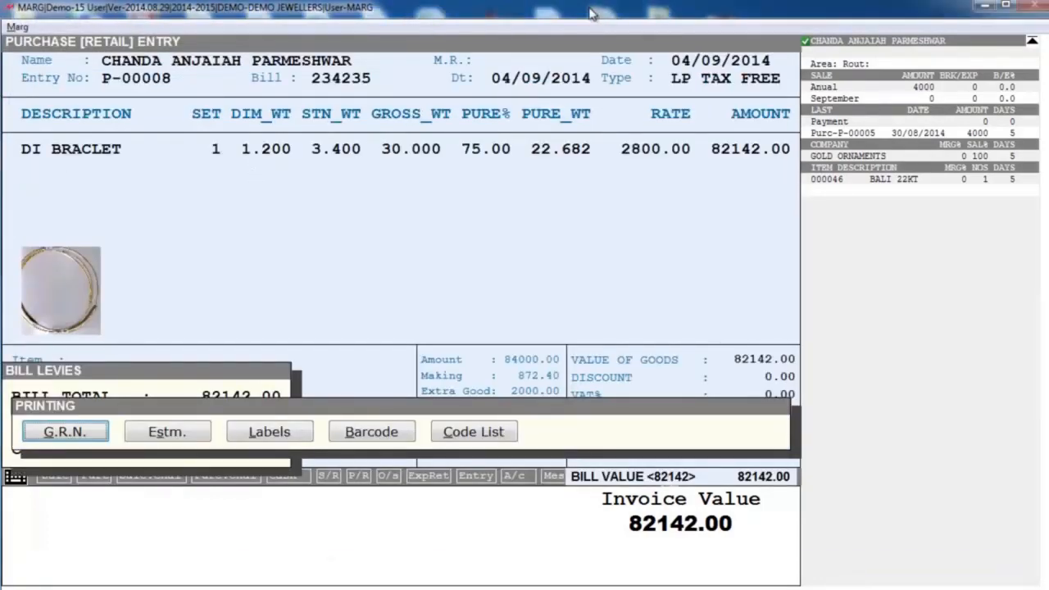
pyautogui.press('Escape')
pyautogui.press('Escape')
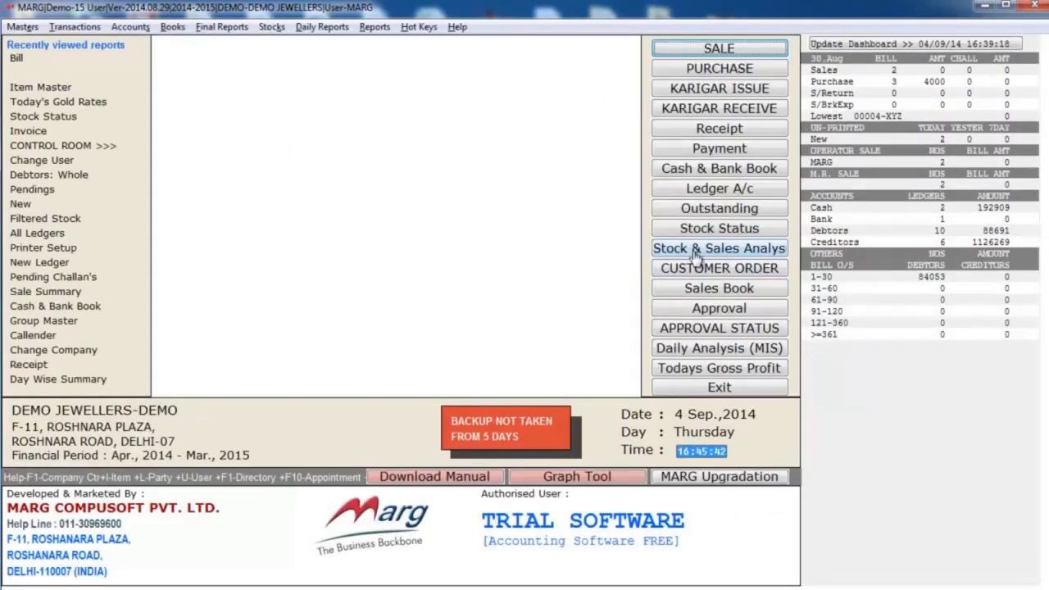
# - Look up DI BRACLET in the stock status and examine its reference detail by barcode
pyautogui.click(686, 230)
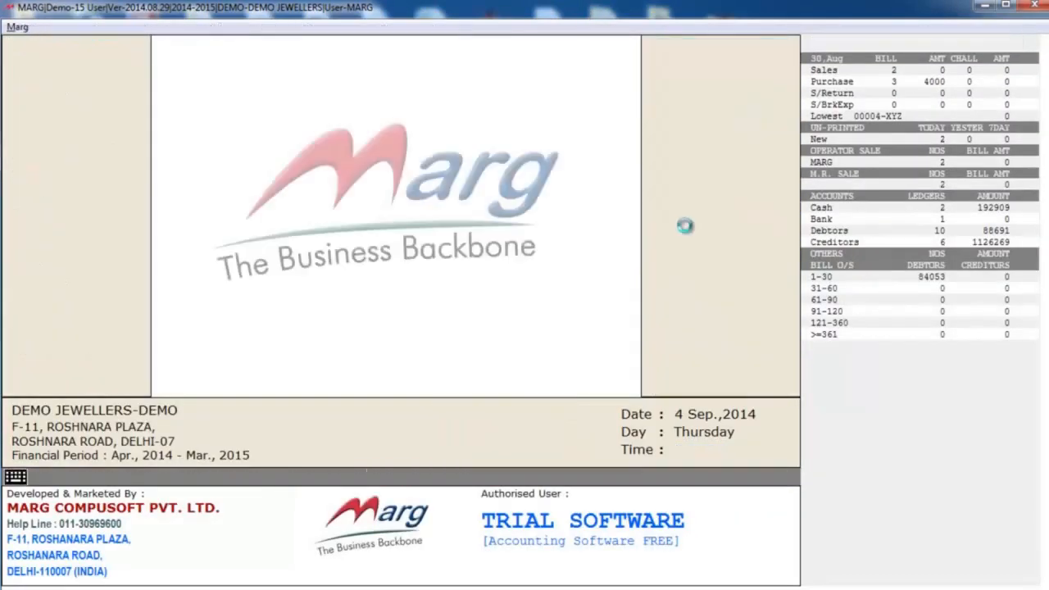
pyautogui.write('DI')
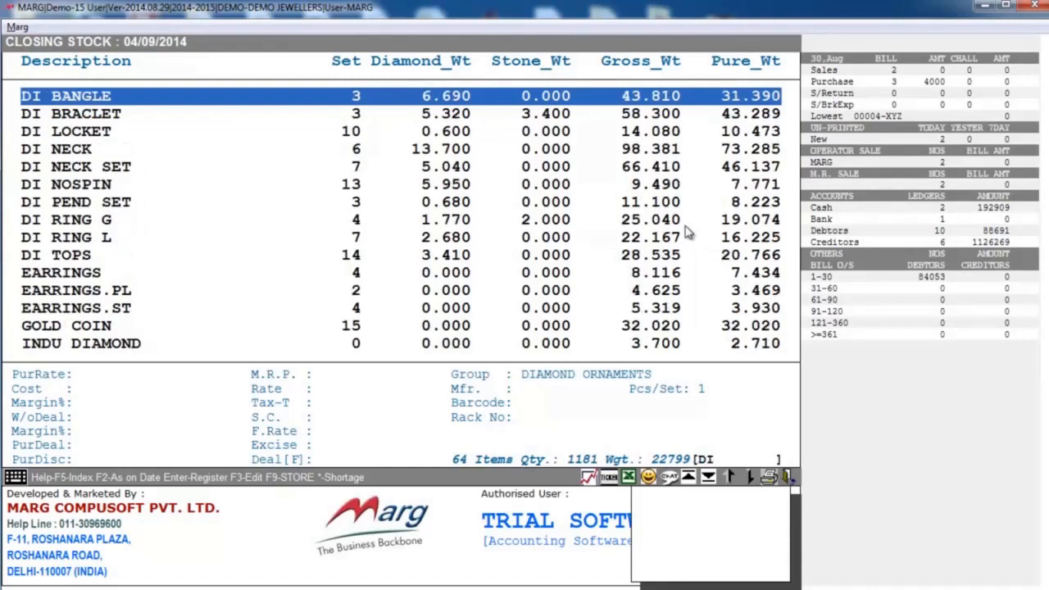
pyautogui.press('Down')
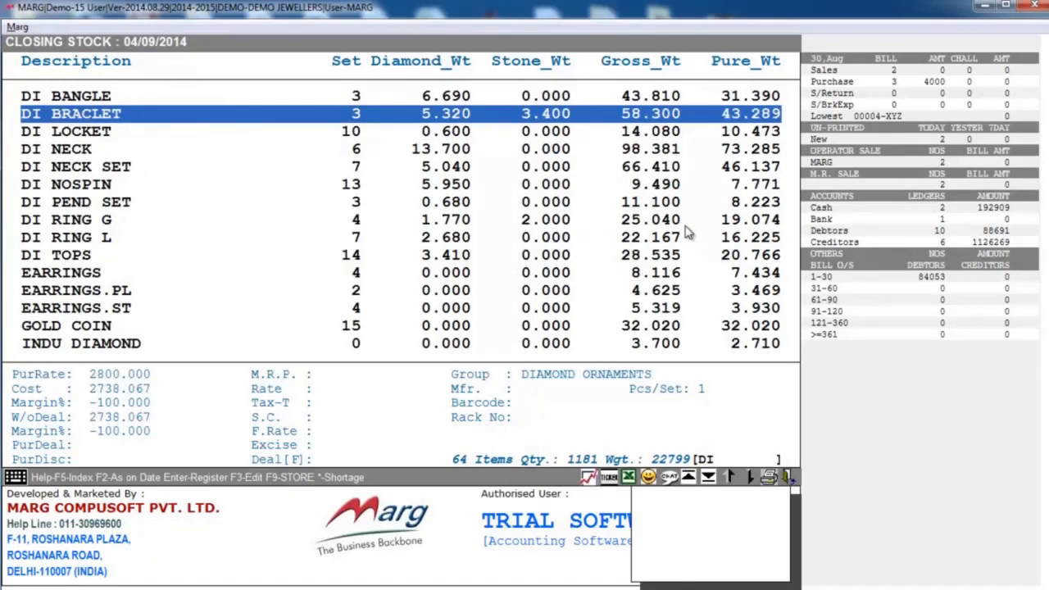
pyautogui.press('Return')
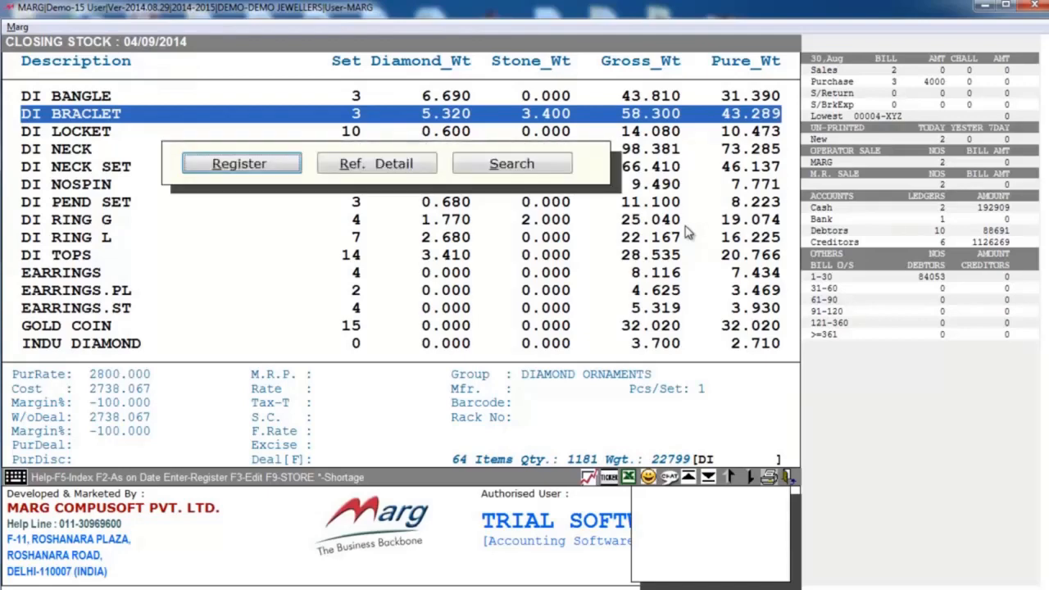
pyautogui.press('Right')
pyautogui.press('Return')
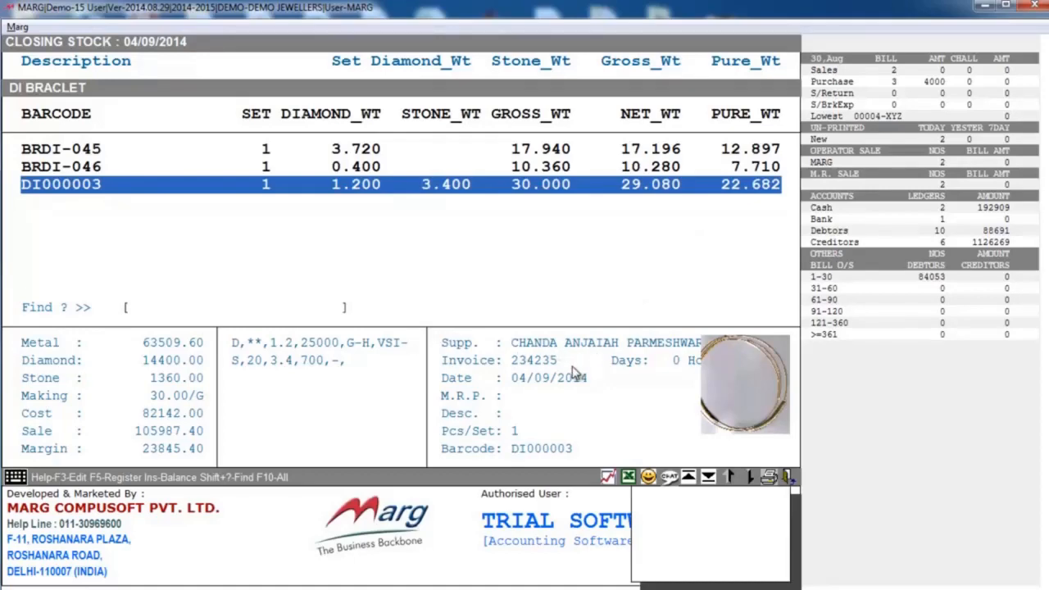
pyautogui.press('Escape')
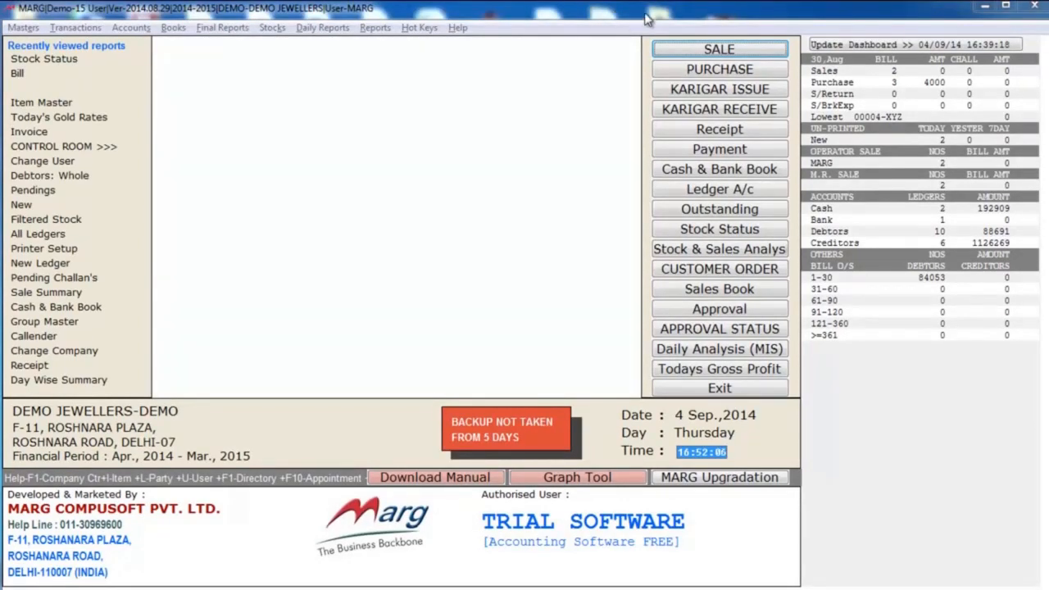
# - Start a sale entry dated 04/09/2014 for the CUSTOMER ledger with type LS 1%
pyautogui.click(687, 51)
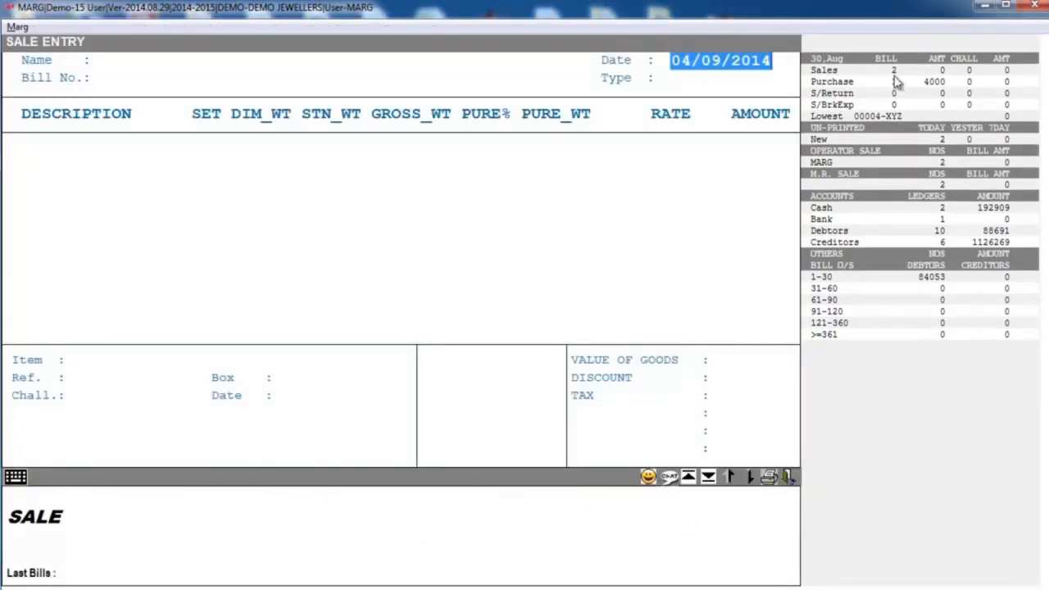
pyautogui.press('Return')
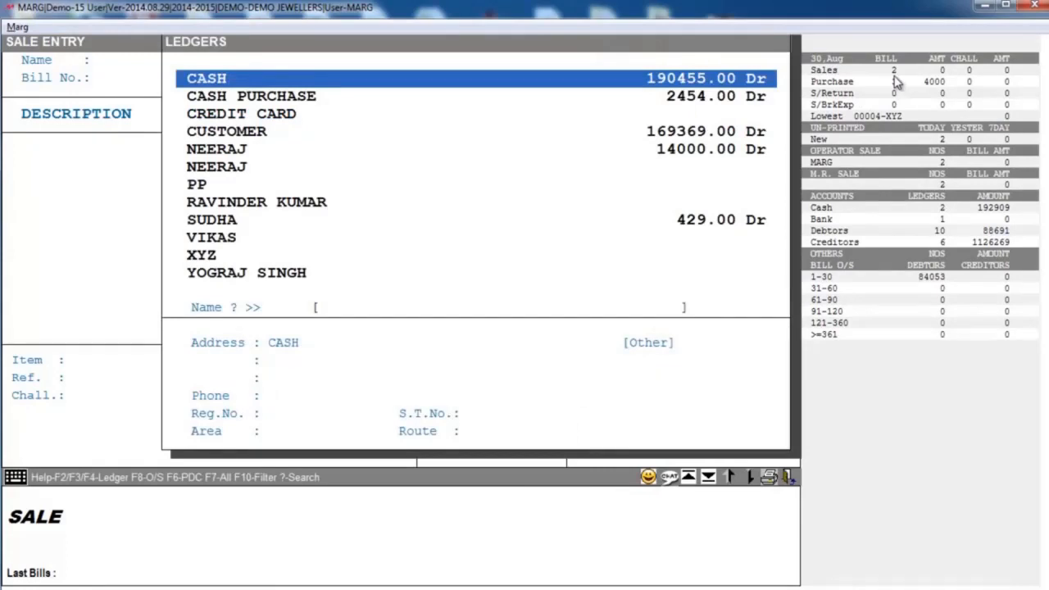
pyautogui.press('Down')
pyautogui.press('Down')
pyautogui.press('Down')
pyautogui.press('Return')
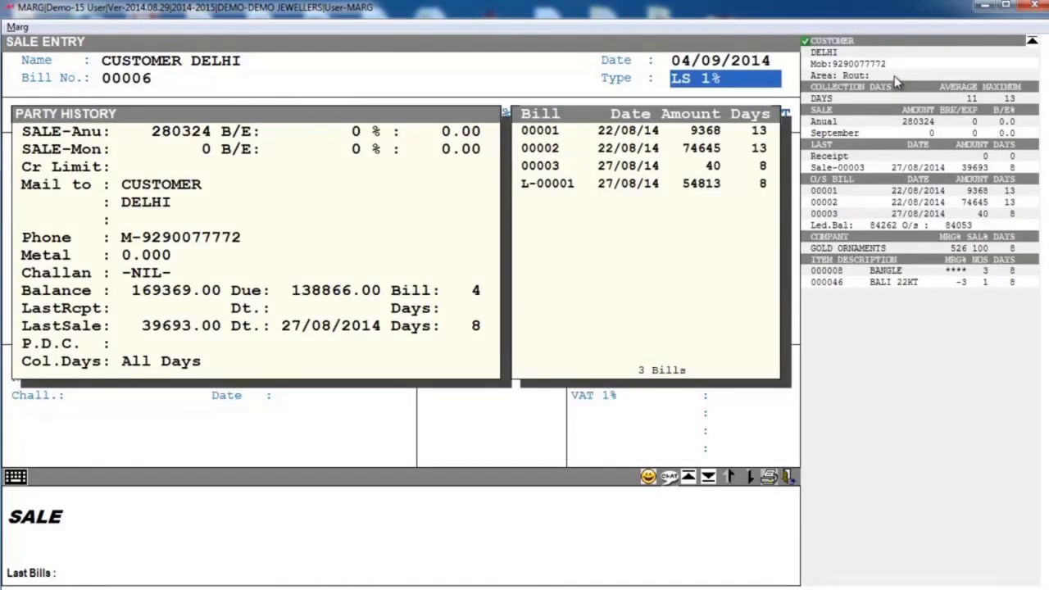
pyautogui.press('Return')
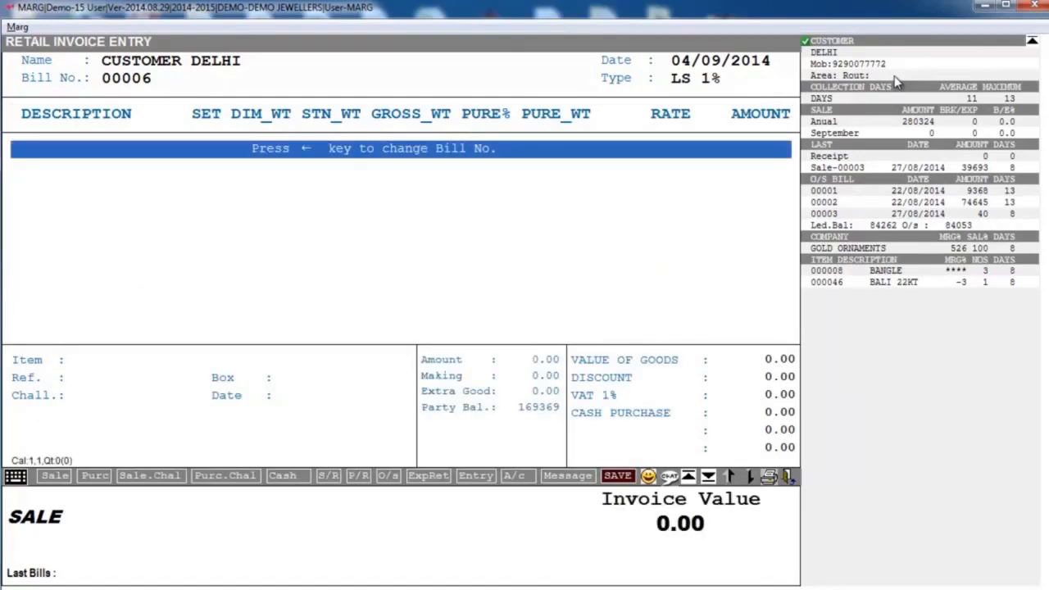
# - Add the bracelet with barcode DI000003 to the retail invoice and end item entry
pyautogui.write('DI')
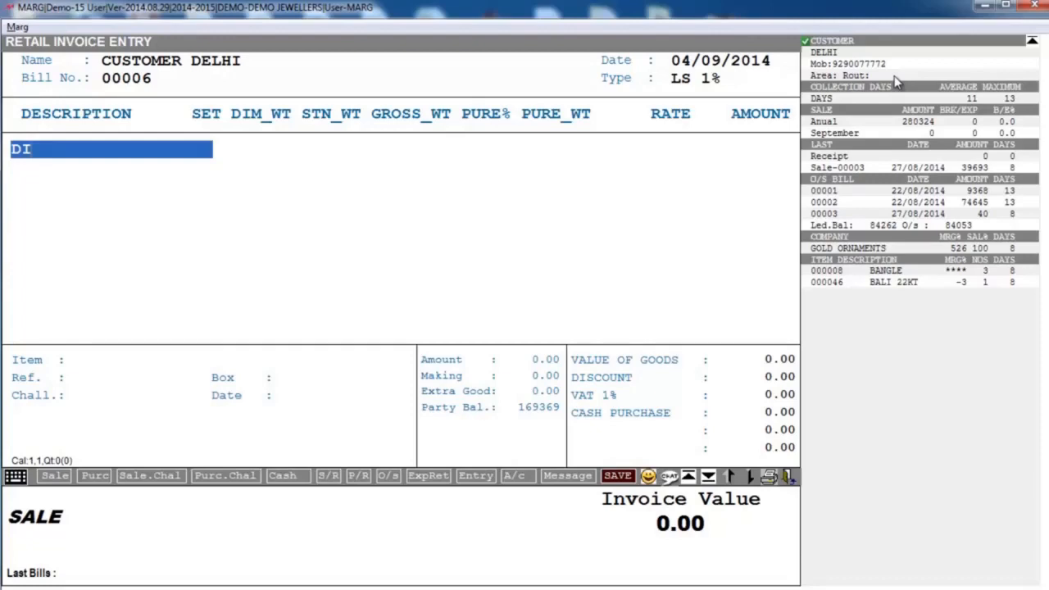
pyautogui.write('000003')
pyautogui.press('Return')
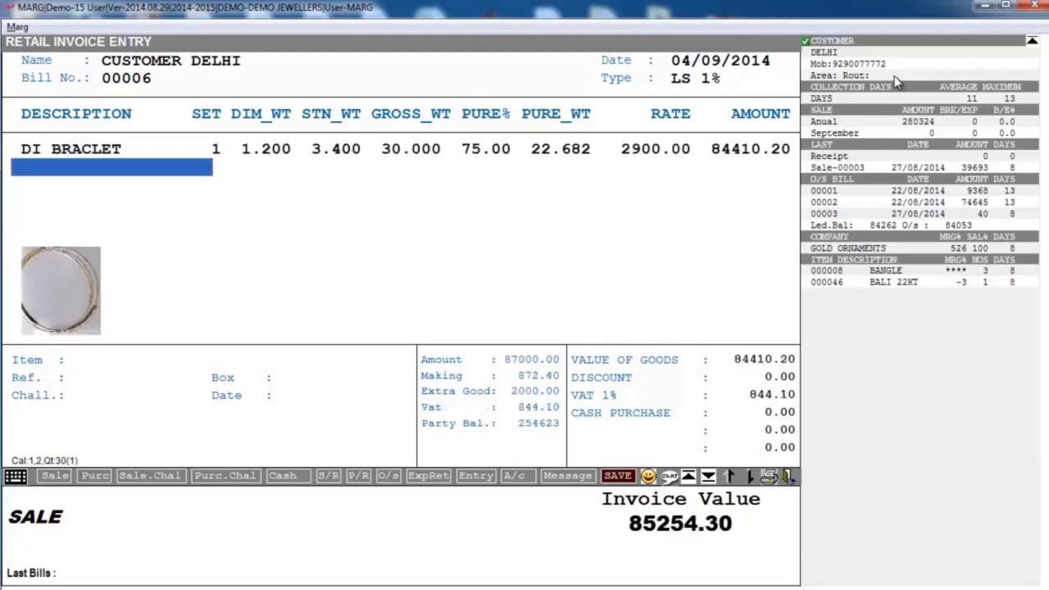
pyautogui.press('Escape')
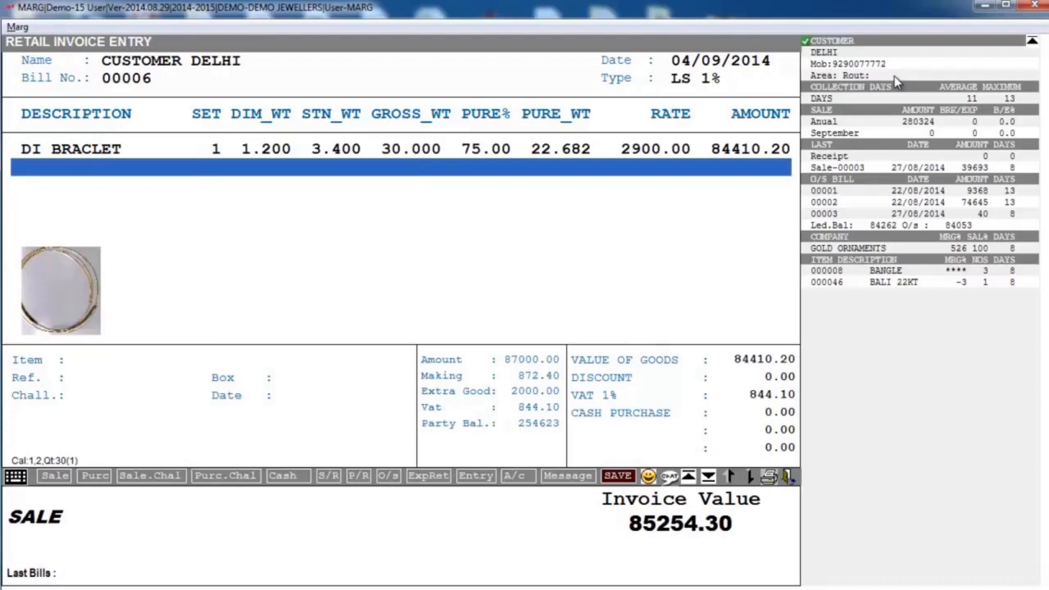
# - Review the weight, rate and charge details of the DI BRACLET line on the invoice
pyautogui.press('Up')
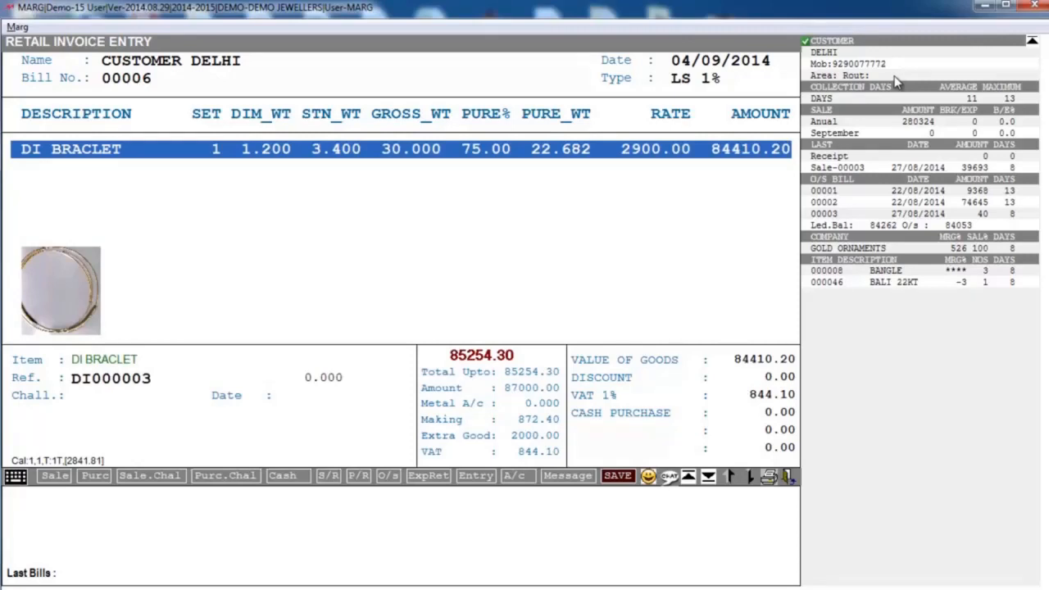
pyautogui.press('Return')
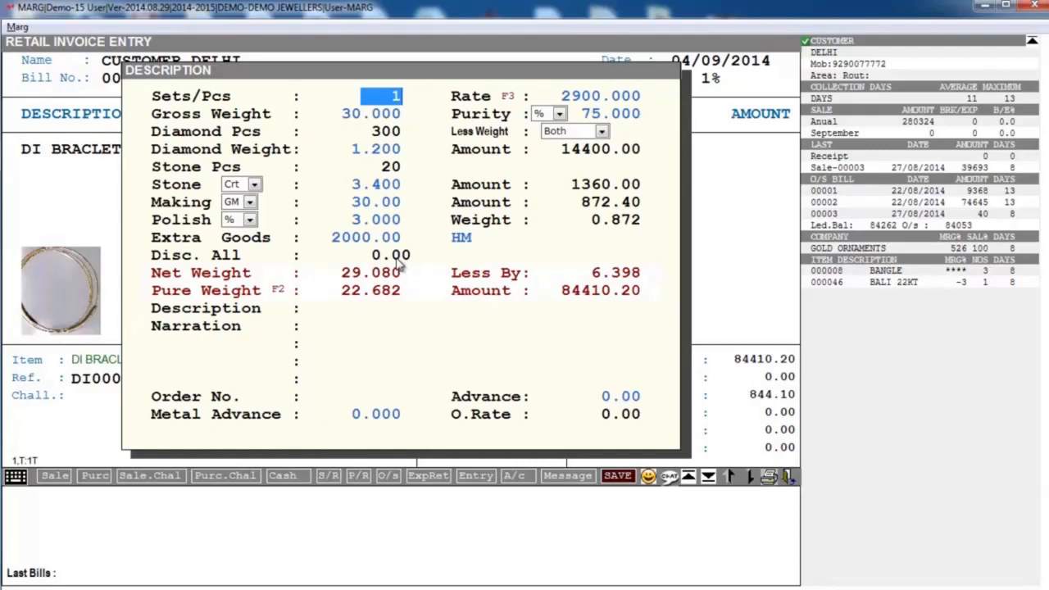
pyautogui.press('Escape')
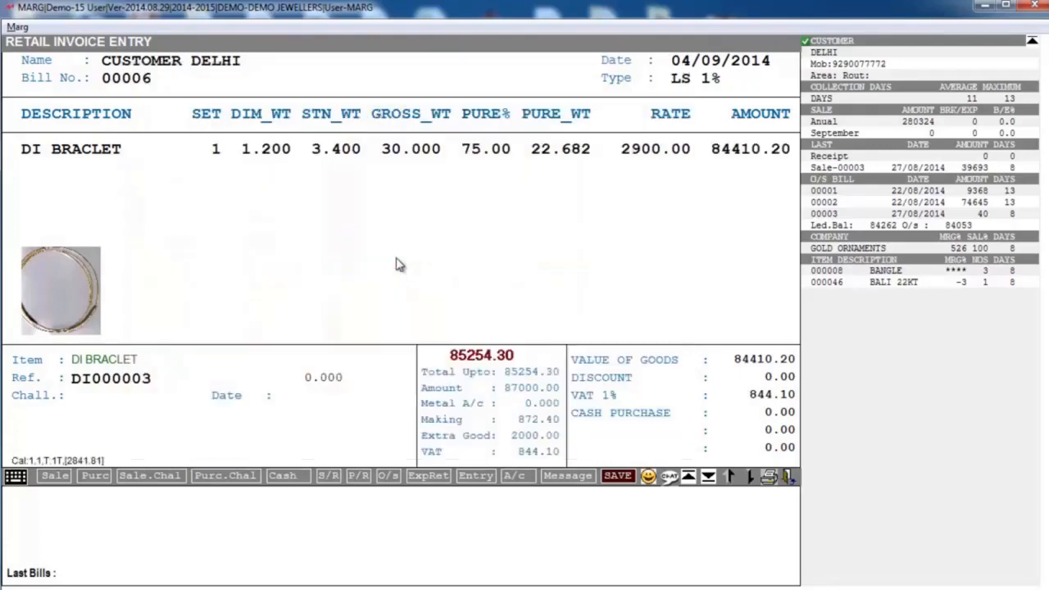
# - Accept the invoice totals without further charges and record a cash payment of 30000
pyautogui.press('Return')
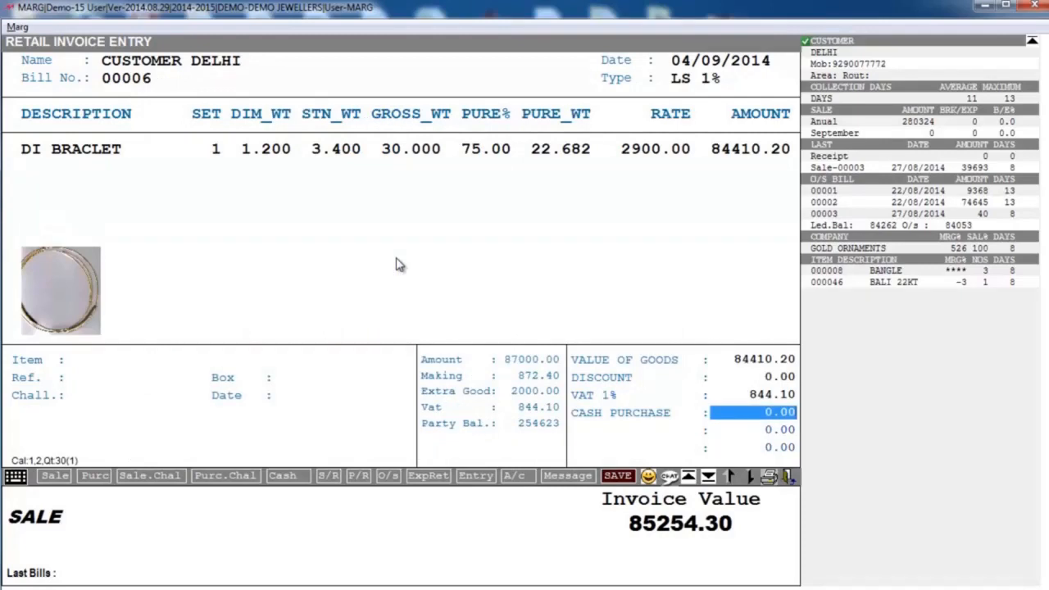
pyautogui.press('Return')
pyautogui.press('Return')
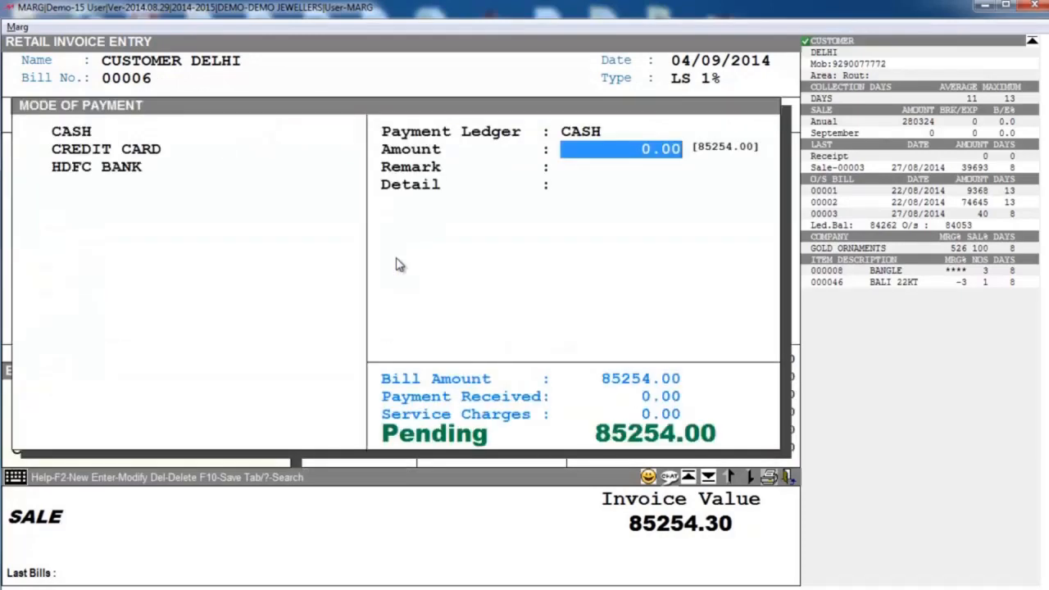
pyautogui.write('30000')
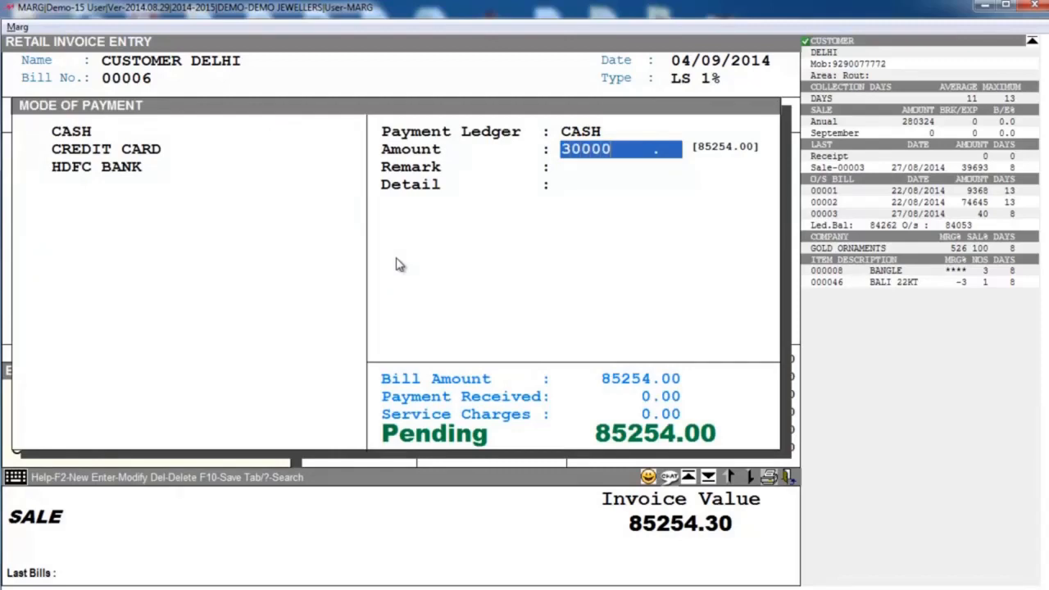
pyautogui.press('Return')
pyautogui.press('Return')
# - Record a credit card payment of 20000 with the card number, leaving the bank, expiry, authorisation and slip details blank
pyautogui.press('Return')
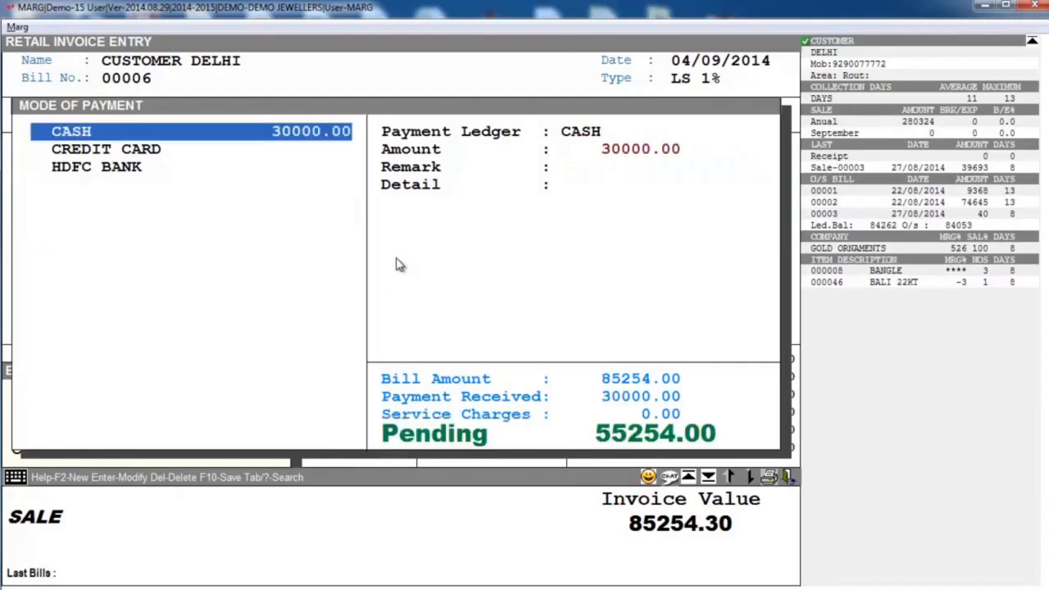
pyautogui.press('Down')
pyautogui.press('Return')
pyautogui.write('4356')
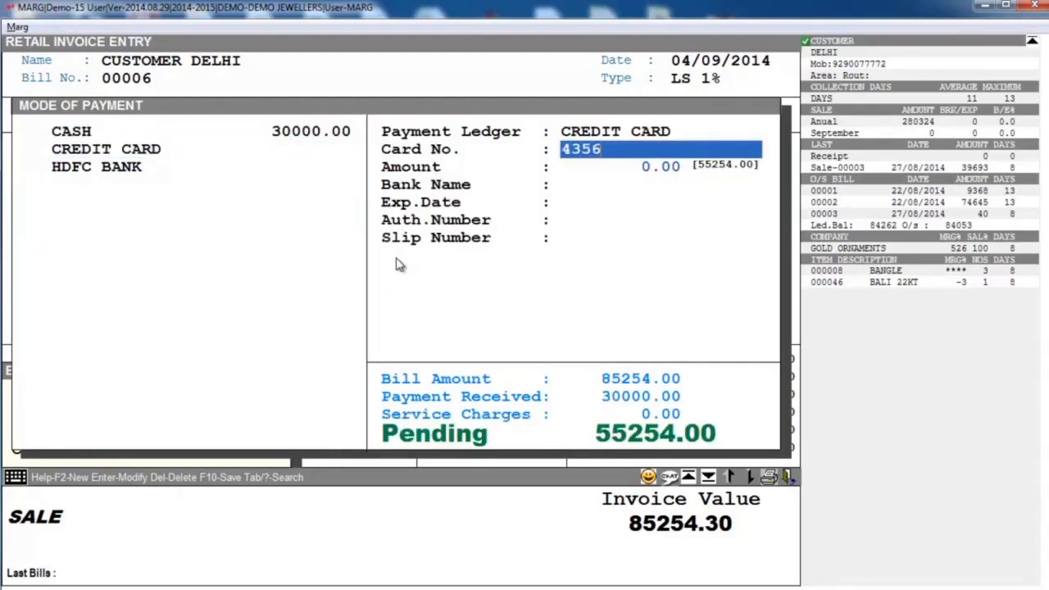
pyautogui.write('56')
pyautogui.press('Return')
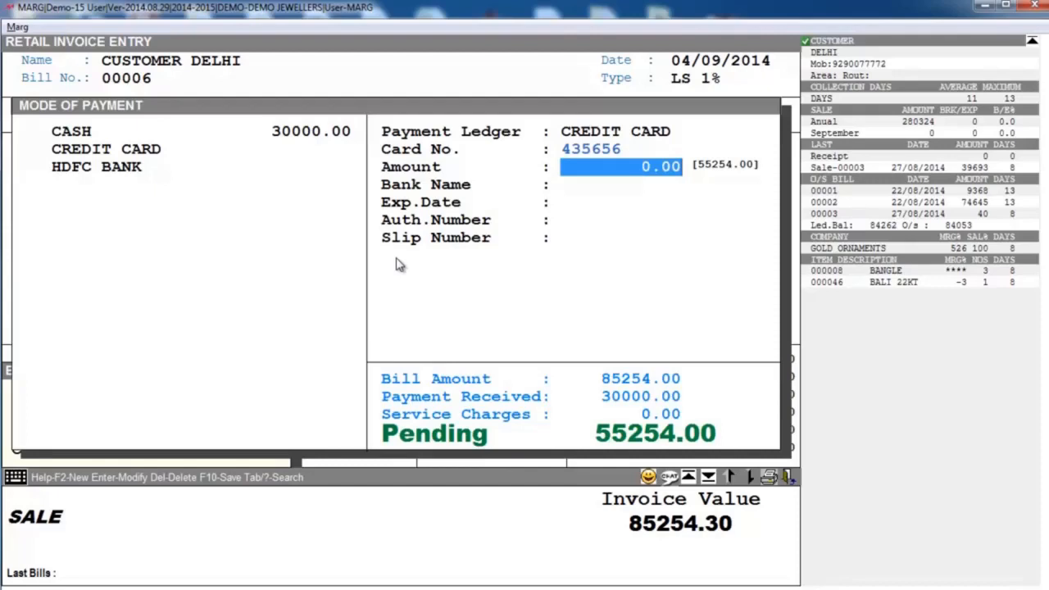
pyautogui.write('20000')
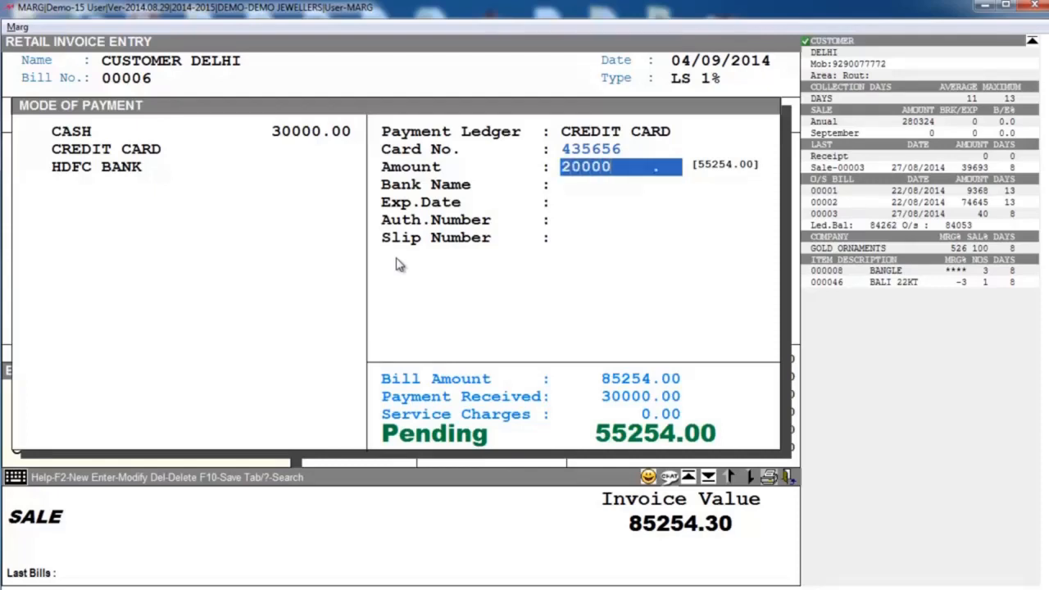
pyautogui.press('Return')
pyautogui.press('Return')
pyautogui.press('Return')
pyautogui.press('Return')
pyautogui.press('Return')
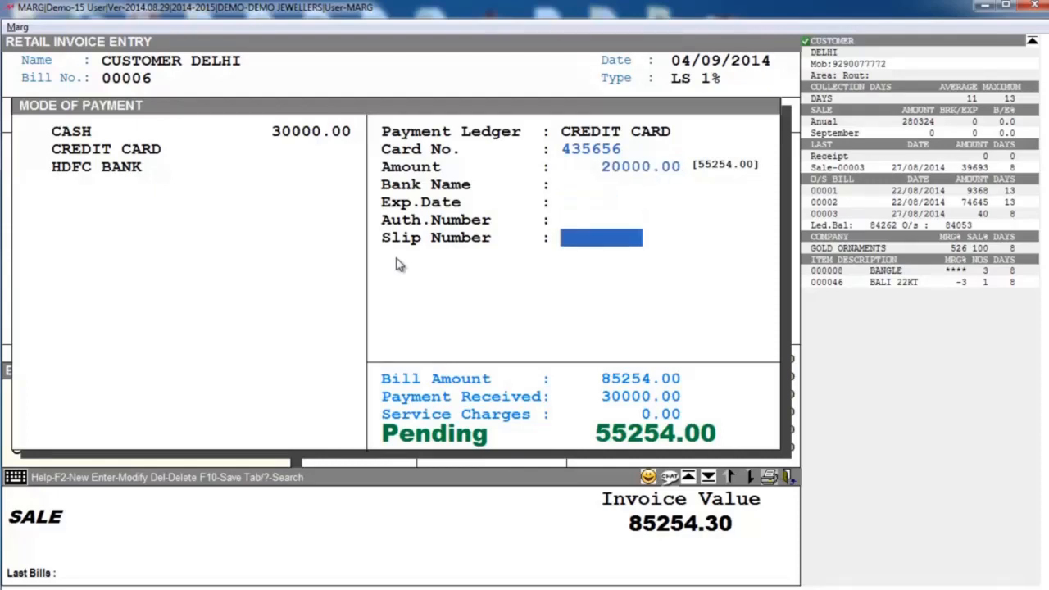
# - Record an HDFC BANK cheque payment of 35254 with the cheque number and no further detail
pyautogui.press('Down')
pyautogui.press('Return')
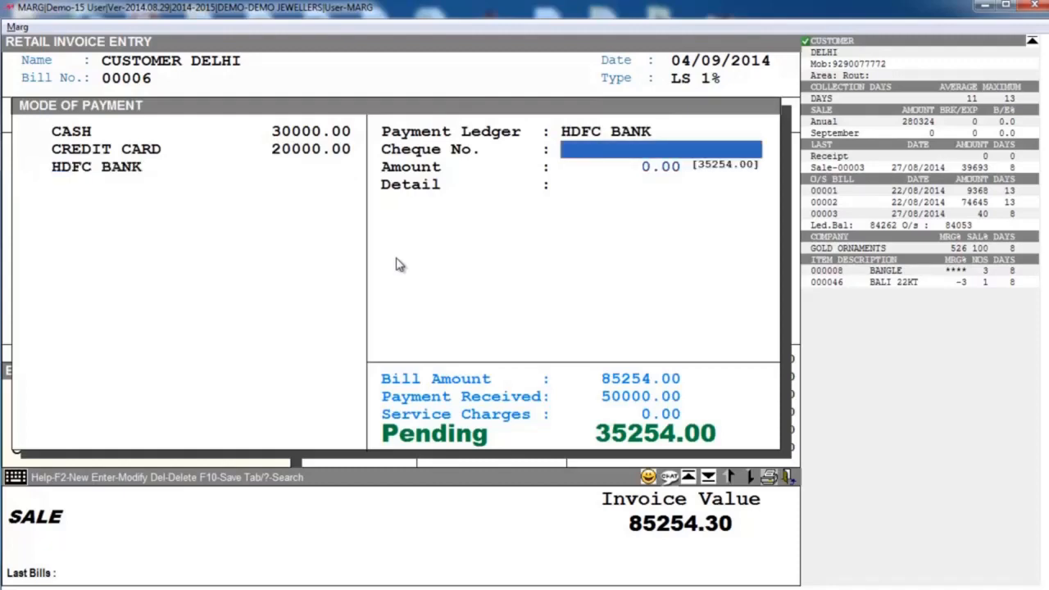
pyautogui.write('436436')
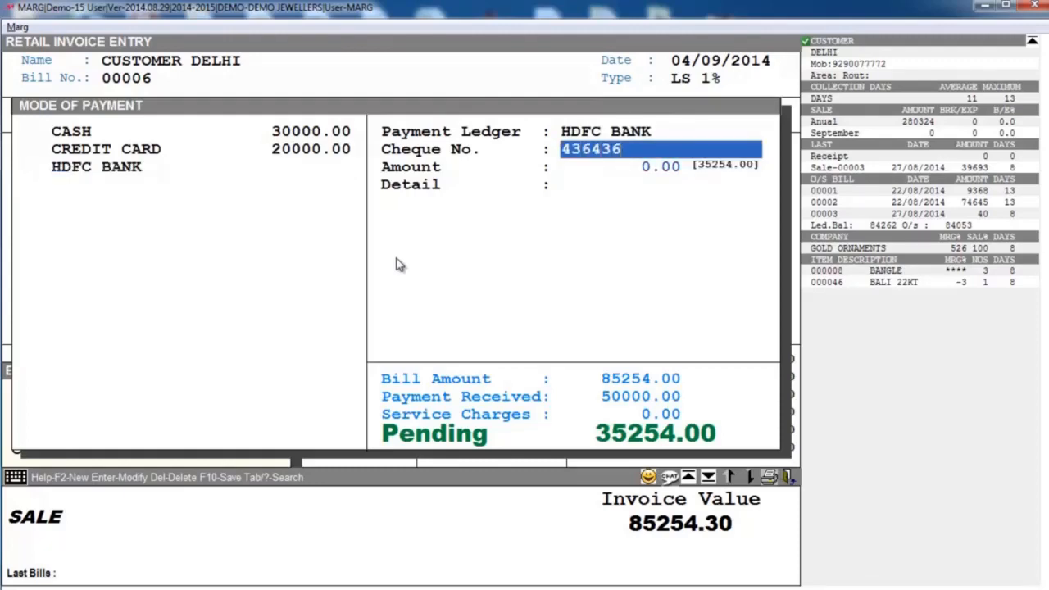
pyautogui.press('Return')
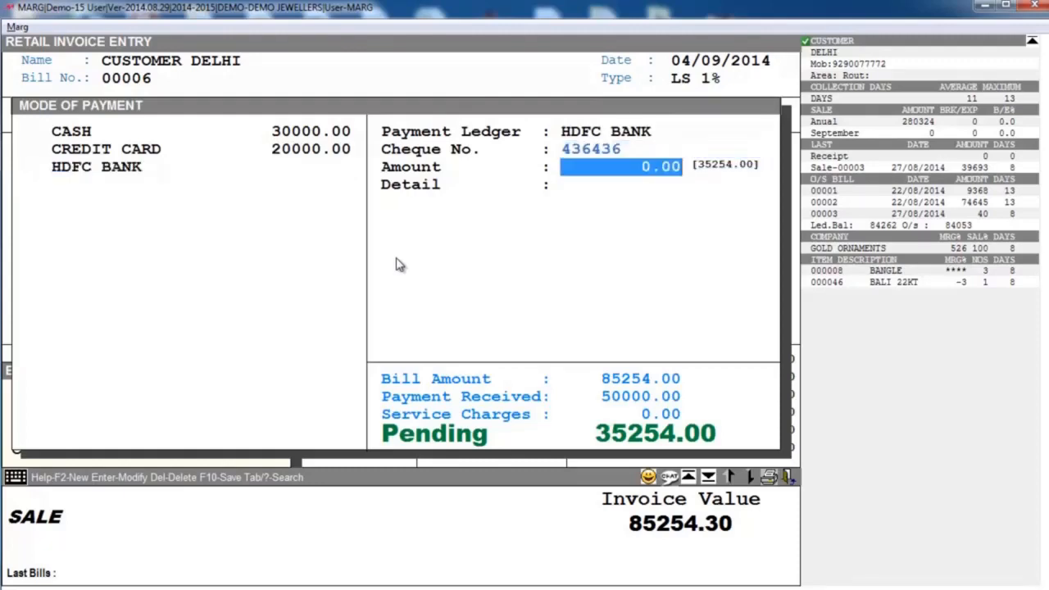
pyautogui.write('35')
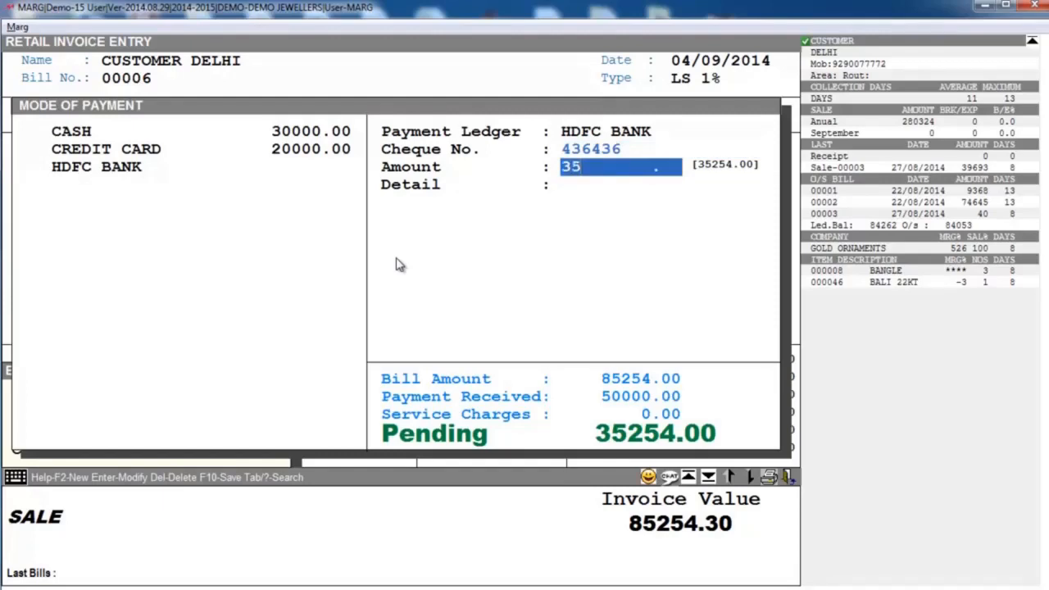
pyautogui.write('254')
pyautogui.press('Return')
pyautogui.press('Return')
pyautogui.press('Return')
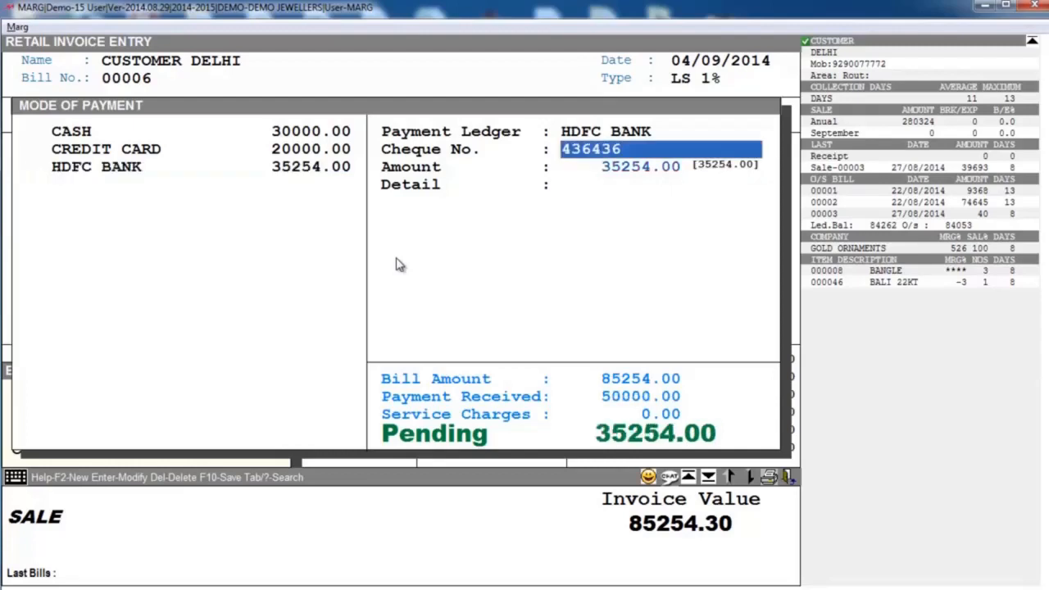
pyautogui.press('Return')
pyautogui.press('Return')
pyautogui.press('Return')
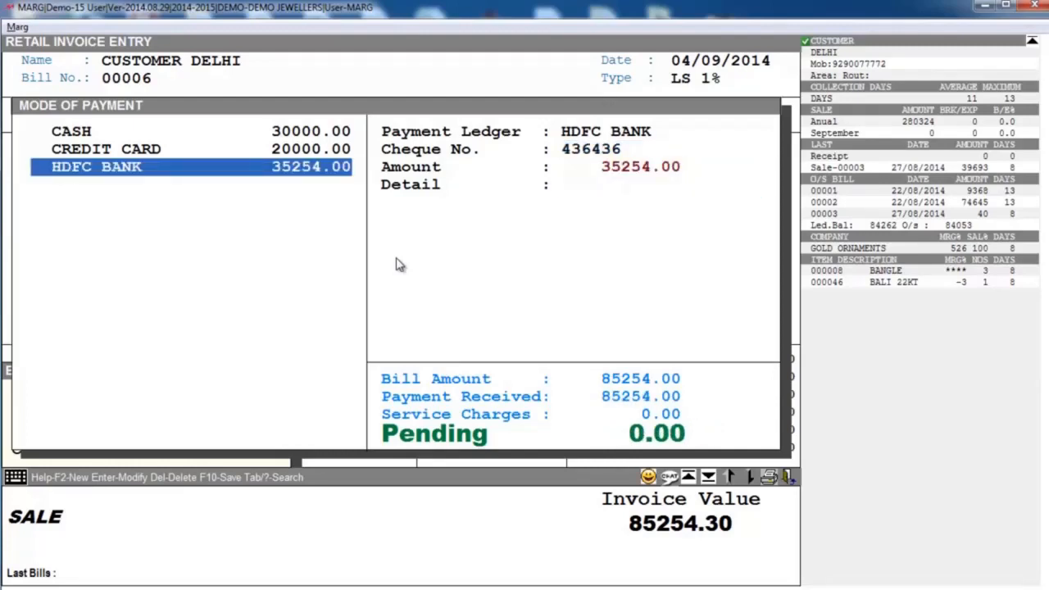
# - Save the retail invoice with its split payments, preview the printed bill on screen and close it
pyautogui.press('Tab')
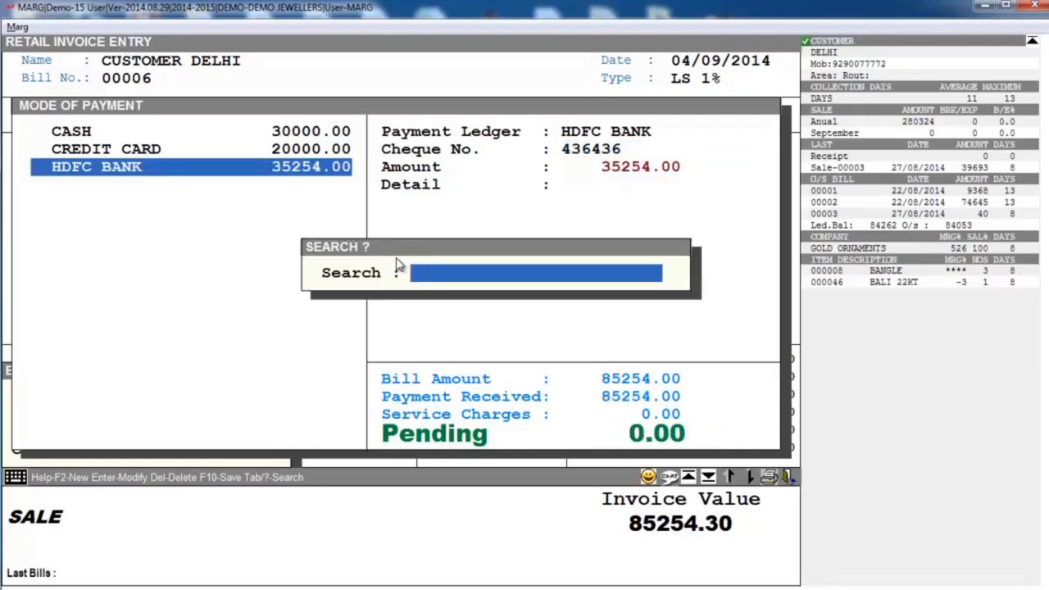
pyautogui.press('Escape')
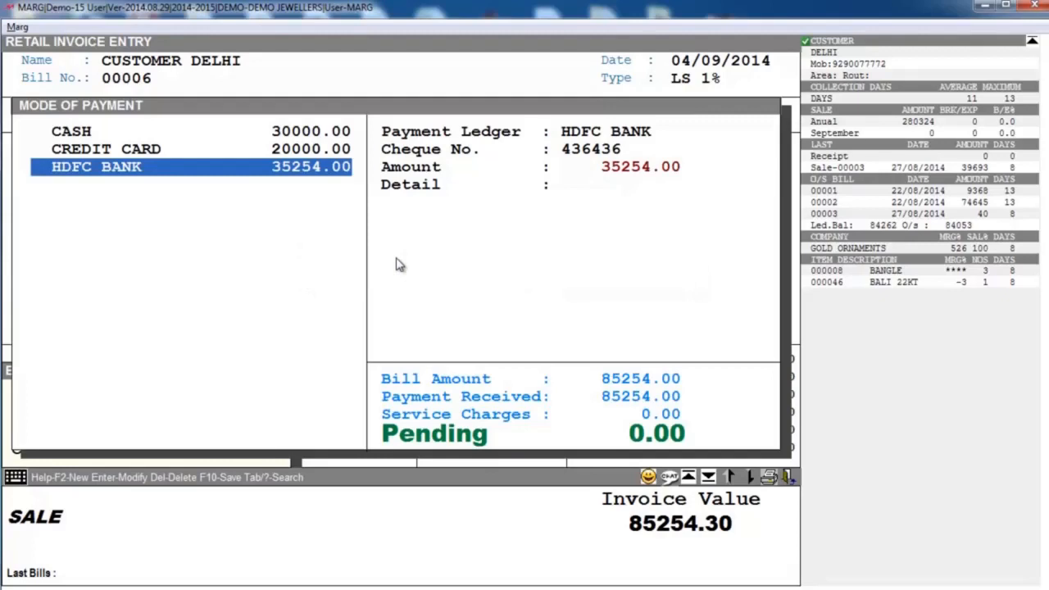
pyautogui.press('F10')
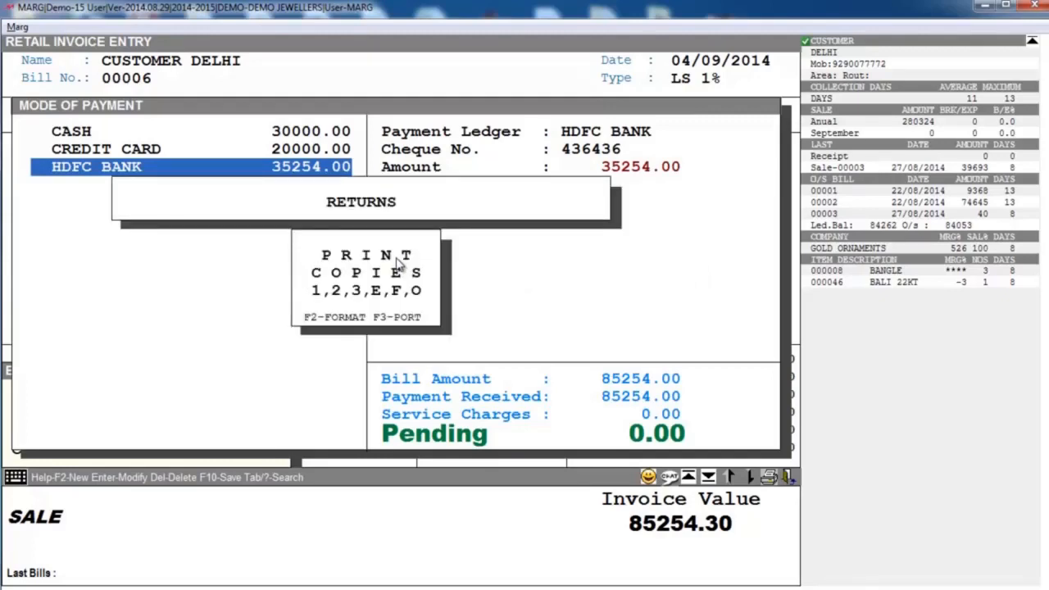
pyautogui.press('o')
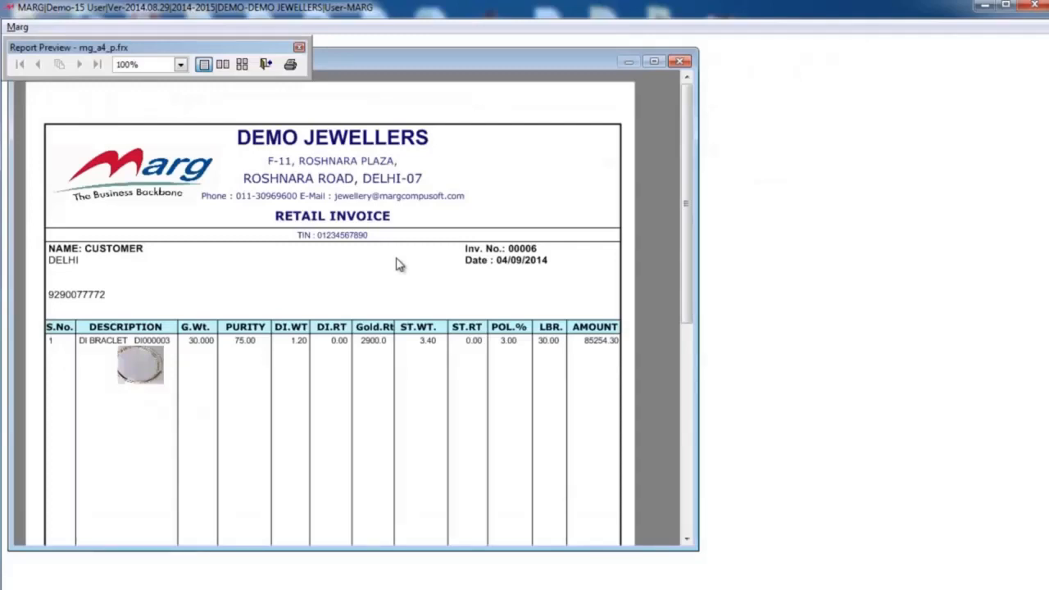
pyautogui.press('Escape')
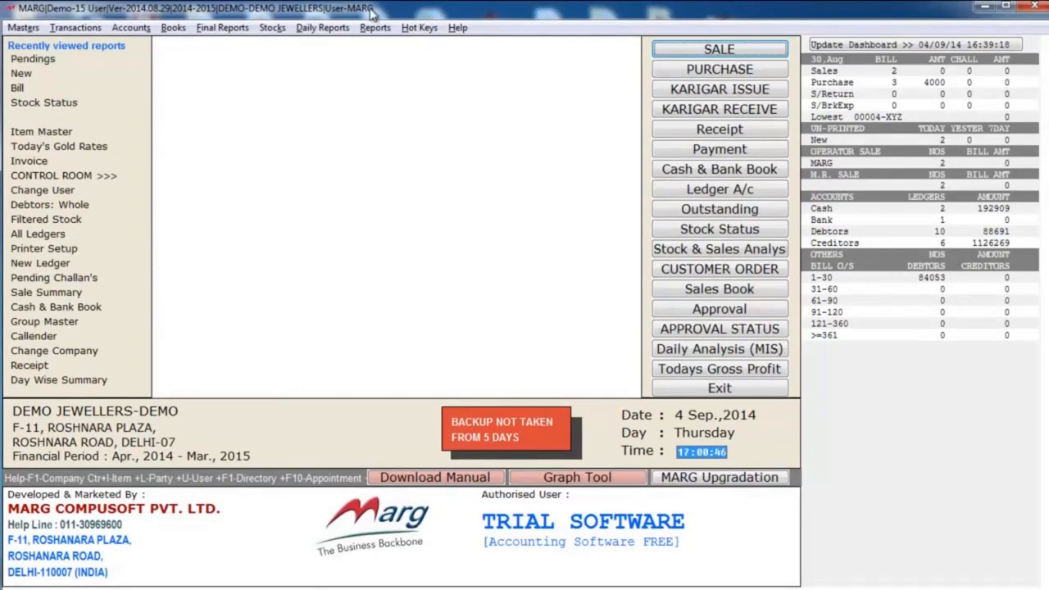
# - Start the item-wise Sale Summary report for the period from 10/04/2014 to 04/09/2014
pyautogui.click(311, 29)
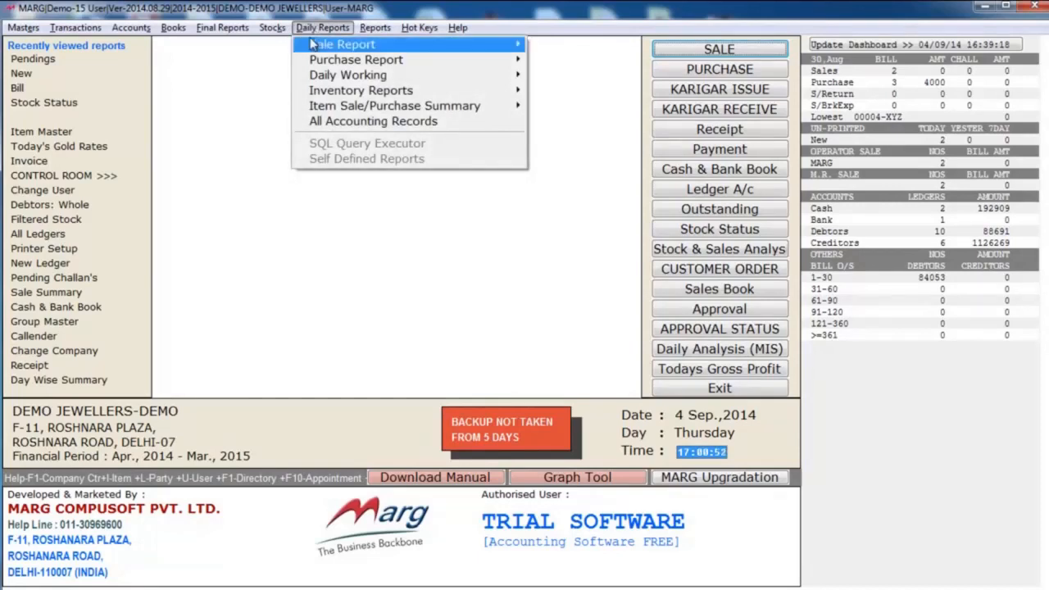
pyautogui.moveTo(438, 104)
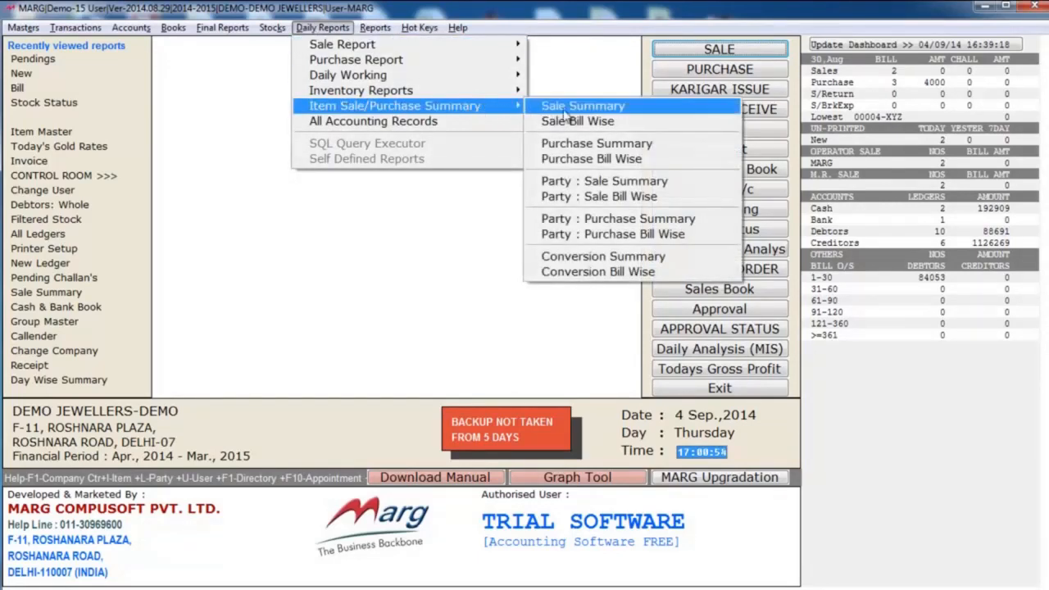
pyautogui.click(608, 108)
pyautogui.press('Return')
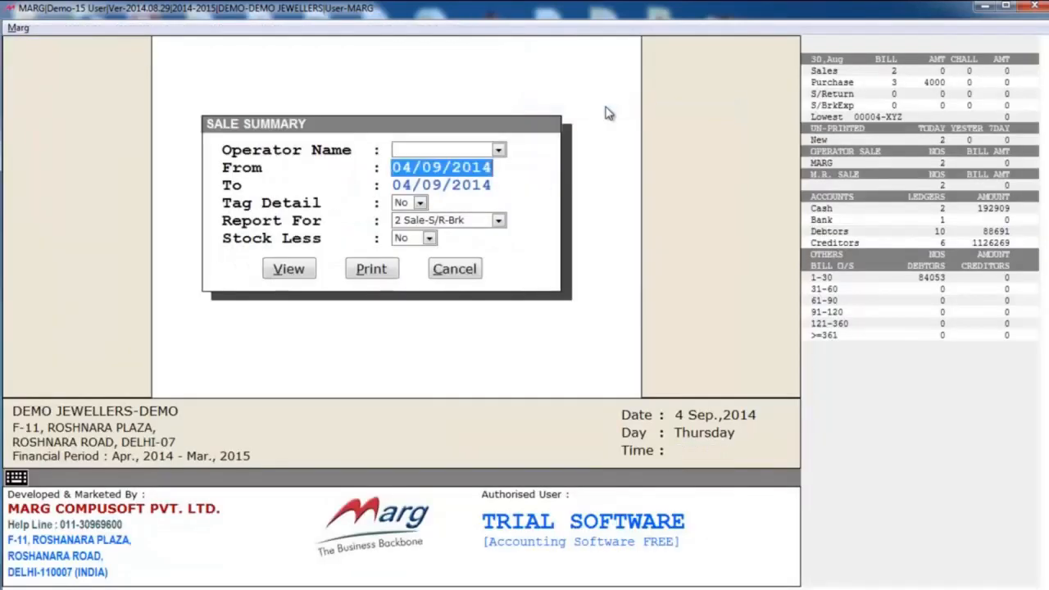
pyautogui.write('10/04/2014')
pyautogui.press('Return')
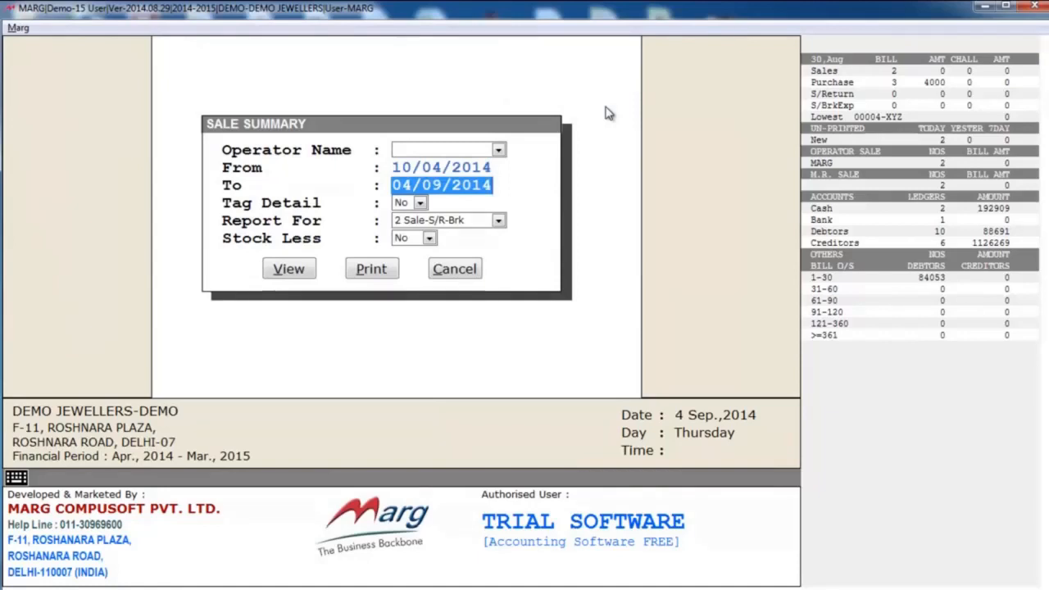
pyautogui.press('Return')
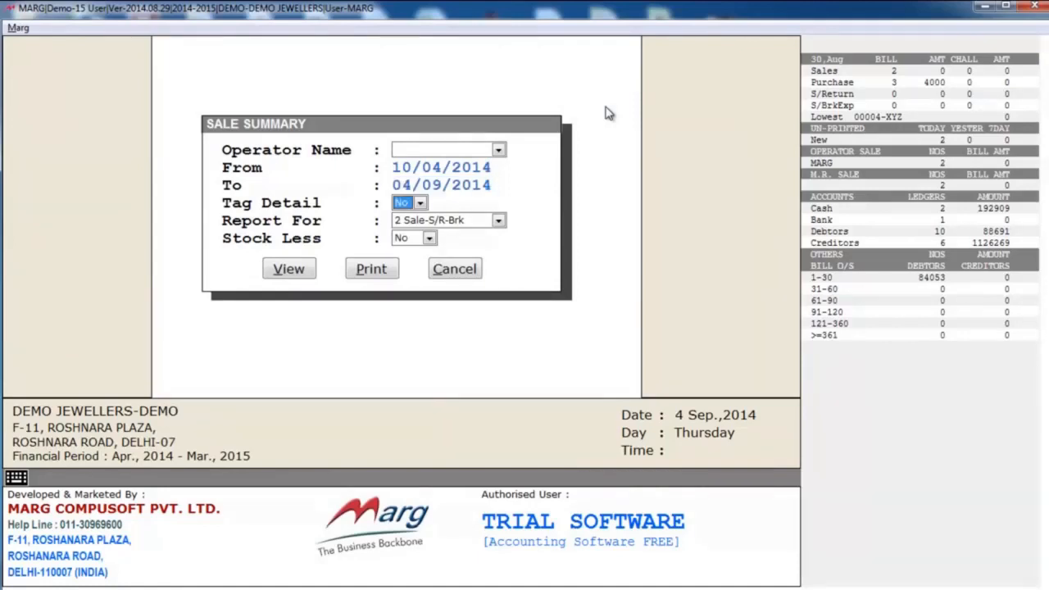
# - View the sale summary with Tag Detail No, Report For 2 Sale-S/R-Brk and Stock Less No
pyautogui.press('space')
pyautogui.press('Return')
pyautogui.press('Return')
pyautogui.press('space')
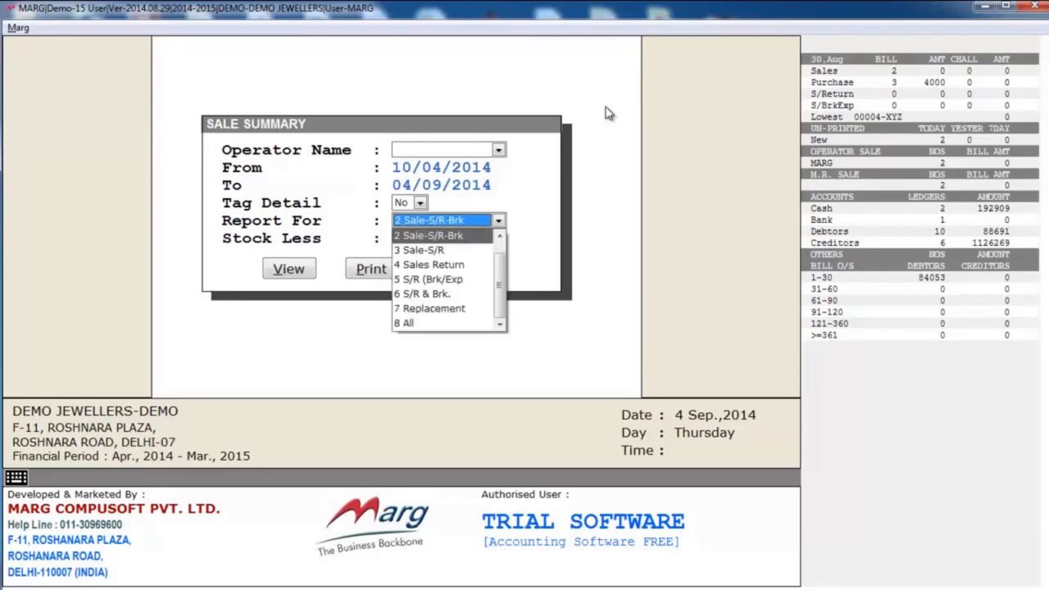
pyautogui.press('Return')
pyautogui.press('Return')
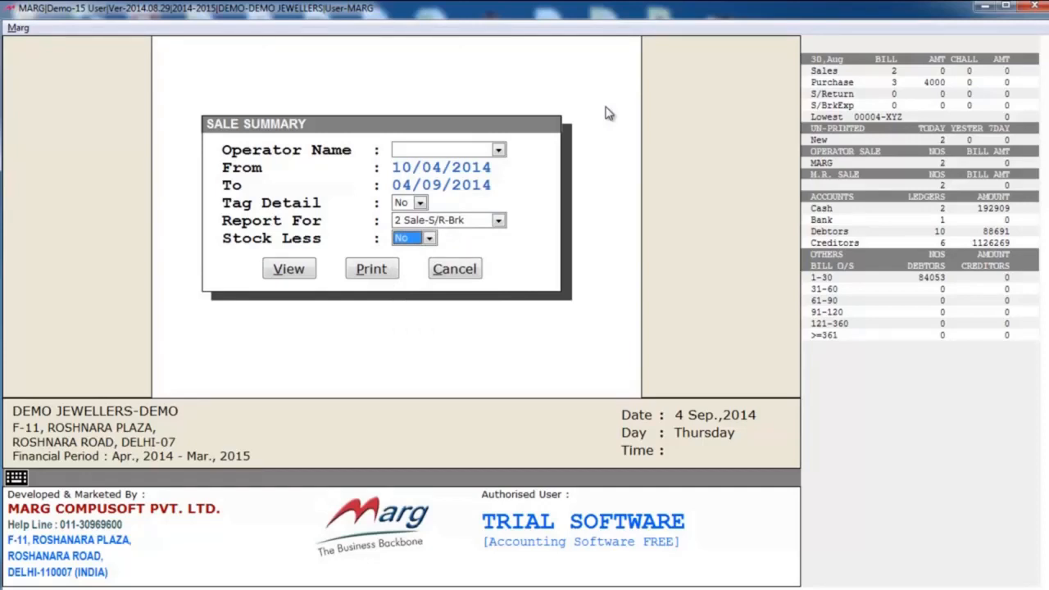
pyautogui.press('space')
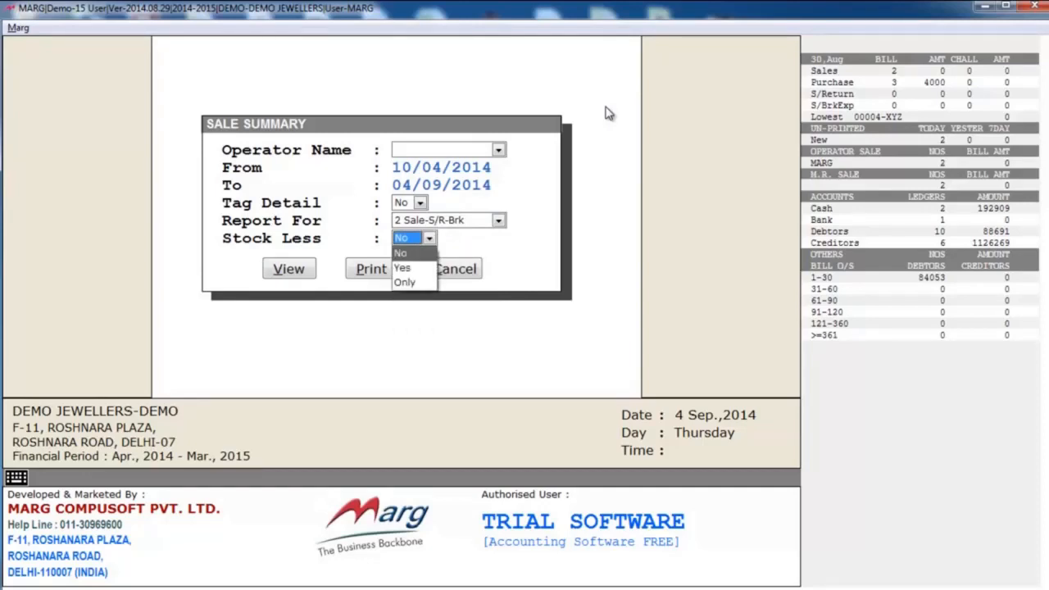
pyautogui.press('Return')
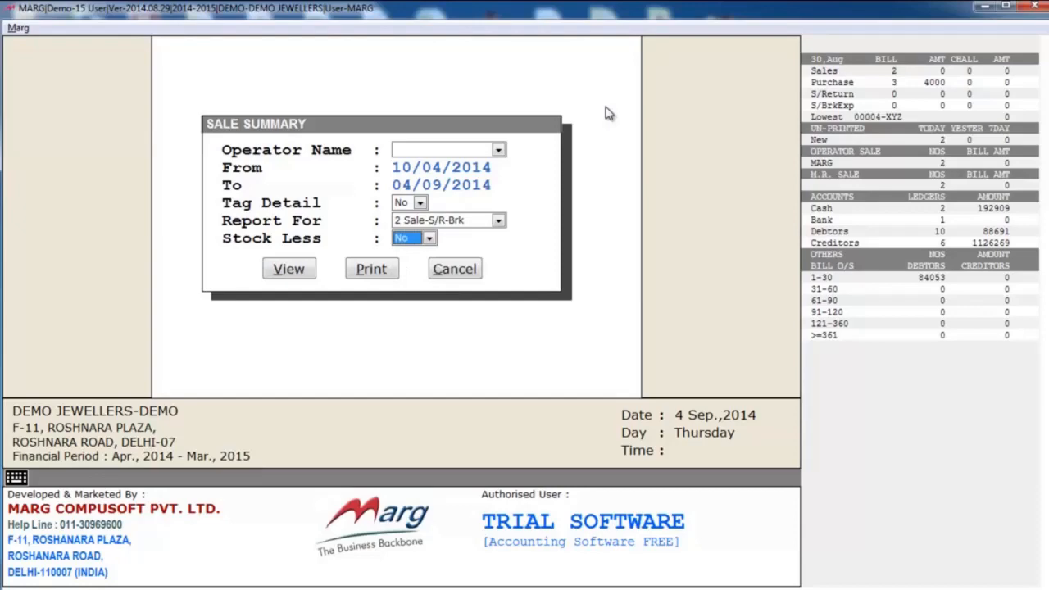
pyautogui.press('Return')
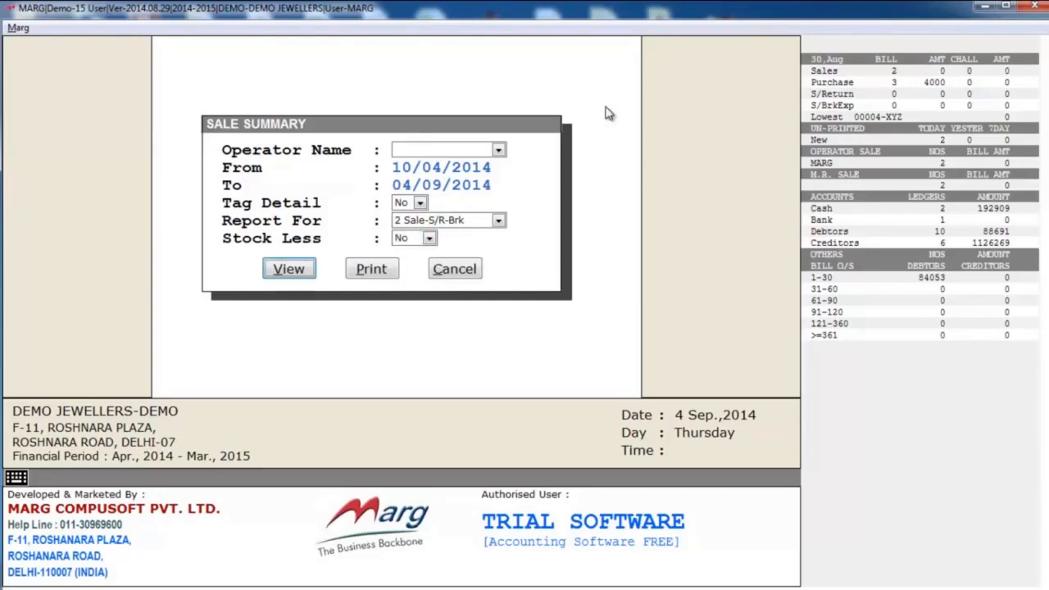
pyautogui.press('Return')
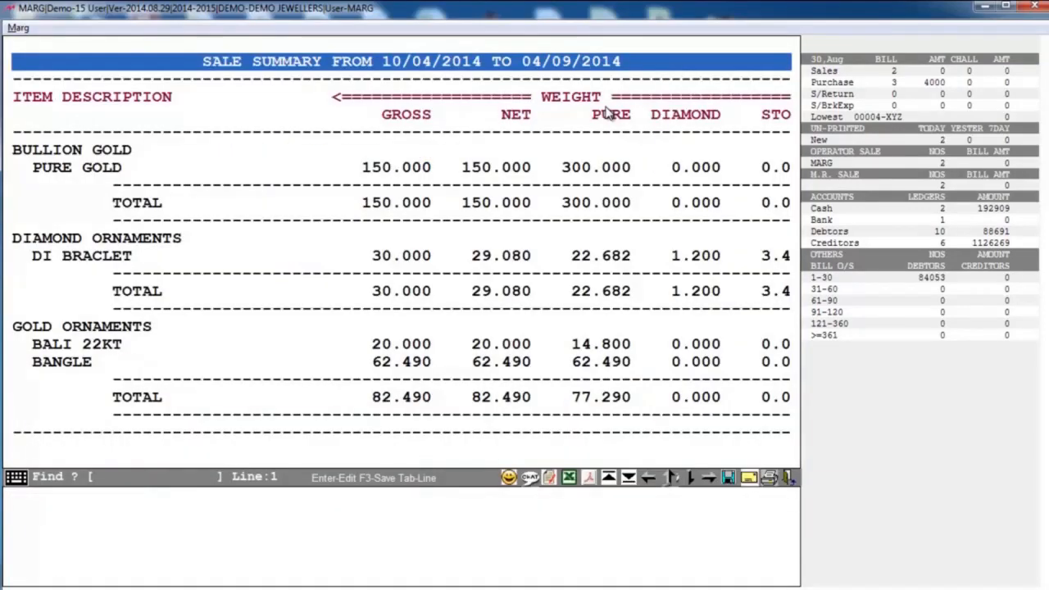
# - Examine the weight and amount columns and the totals of the sale summary, and close the report
pyautogui.press('Right')
pyautogui.press('Right')
pyautogui.press('Right')
pyautogui.press('Right')
pyautogui.press('Right')
pyautogui.press('Right')
pyautogui.press('Right')
pyautogui.press('Right')
pyautogui.press('Right')
pyautogui.press('Right')
pyautogui.press('Right')
pyautogui.press('Right')
pyautogui.press('Right')
pyautogui.press('Right')
pyautogui.press('Right')
pyautogui.press('Right')
pyautogui.press('Right')
pyautogui.press('Right')
pyautogui.press('Right')
pyautogui.press('Right')
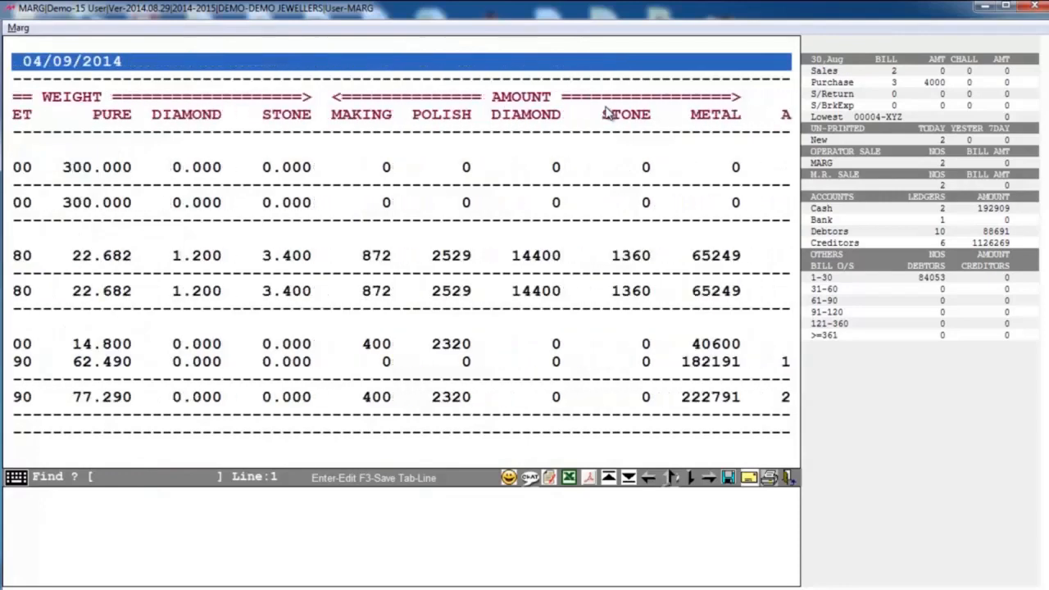
pyautogui.press('Left')
pyautogui.press('Left')
pyautogui.press('Left')
pyautogui.press('Left')
pyautogui.press('Left')
pyautogui.press('Left')
pyautogui.press('Left')
pyautogui.press('Left')
pyautogui.press('Left')
pyautogui.press('Left')
pyautogui.press('Left')
pyautogui.press('Left')
pyautogui.press('Left')
pyautogui.press('Left')
pyautogui.press('Left')
pyautogui.press('Left')
pyautogui.press('Left')
pyautogui.press('Left')
pyautogui.press('Left')
pyautogui.press('Left')
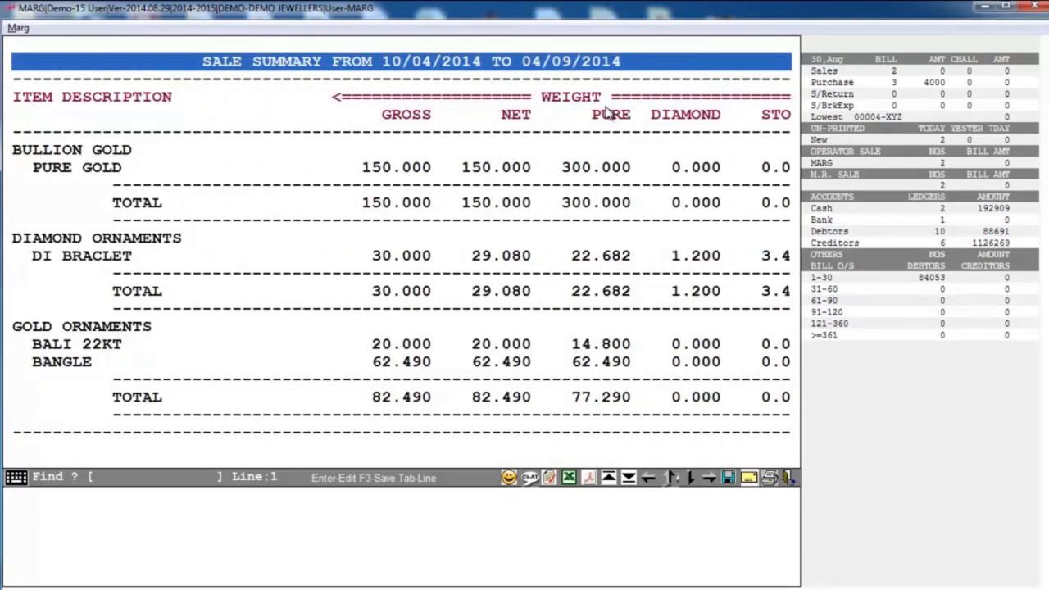
pyautogui.press('Down')
pyautogui.press('Down')
pyautogui.press('Down')
pyautogui.press('Down')
pyautogui.press('Down')
pyautogui.press('Down')
pyautogui.press('Down')
pyautogui.press('Down')
pyautogui.press('Down')
pyautogui.press('Down')
pyautogui.press('Down')
pyautogui.press('Down')
pyautogui.press('Down')
pyautogui.press('Down')
pyautogui.press('Down')
pyautogui.press('Down')
pyautogui.press('Down')
pyautogui.press('Down')
pyautogui.press('Down')
pyautogui.press('Down')
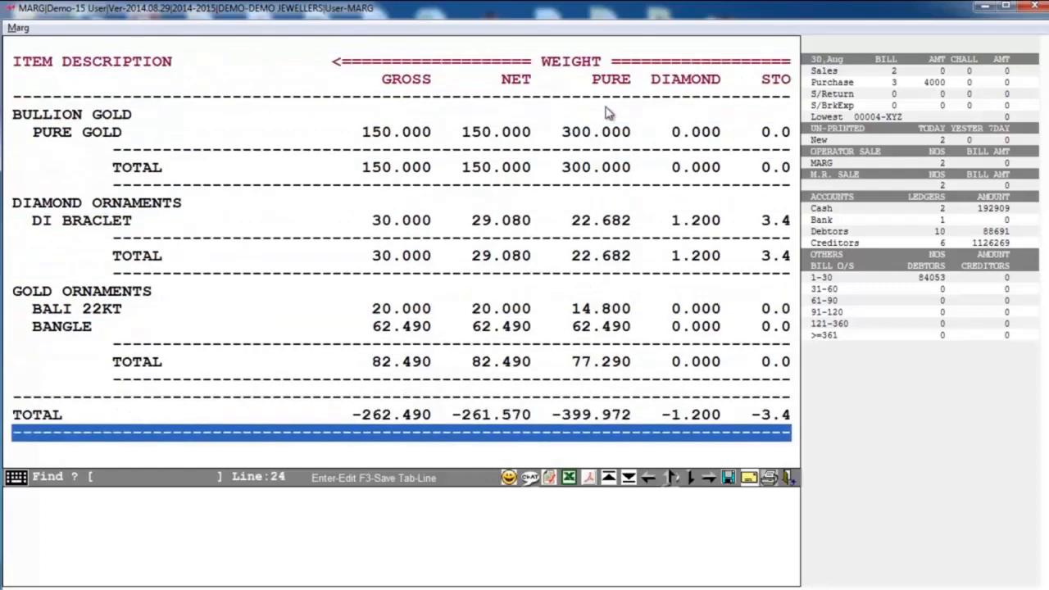
pyautogui.press('Down')
pyautogui.press('Up')
pyautogui.press('Escape')
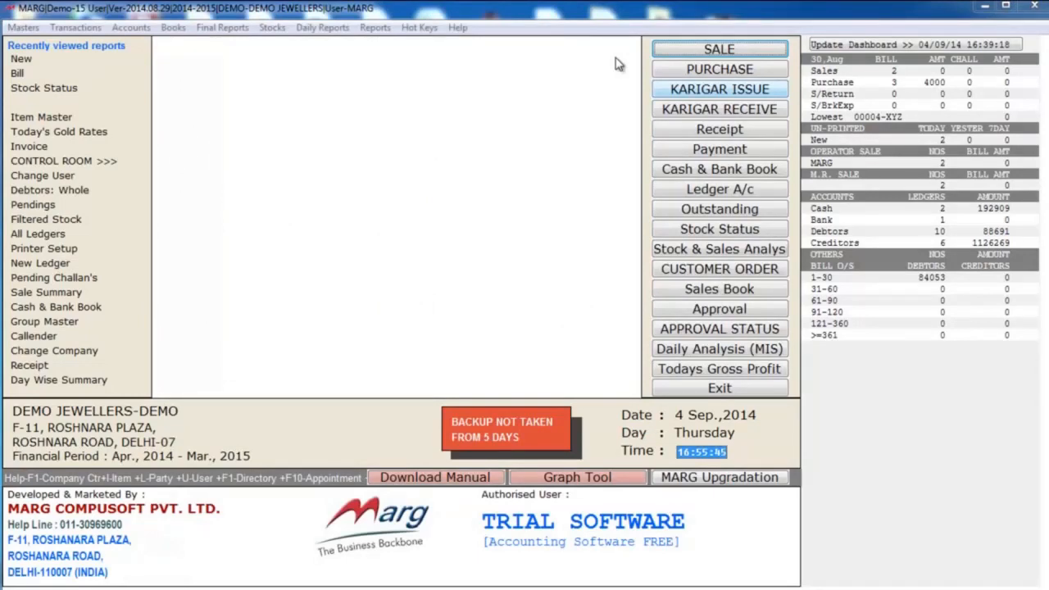
# - Start a karigar issue entry dated 04/09/2014 for the second karigar in the ledger list
pyautogui.click(696, 94)
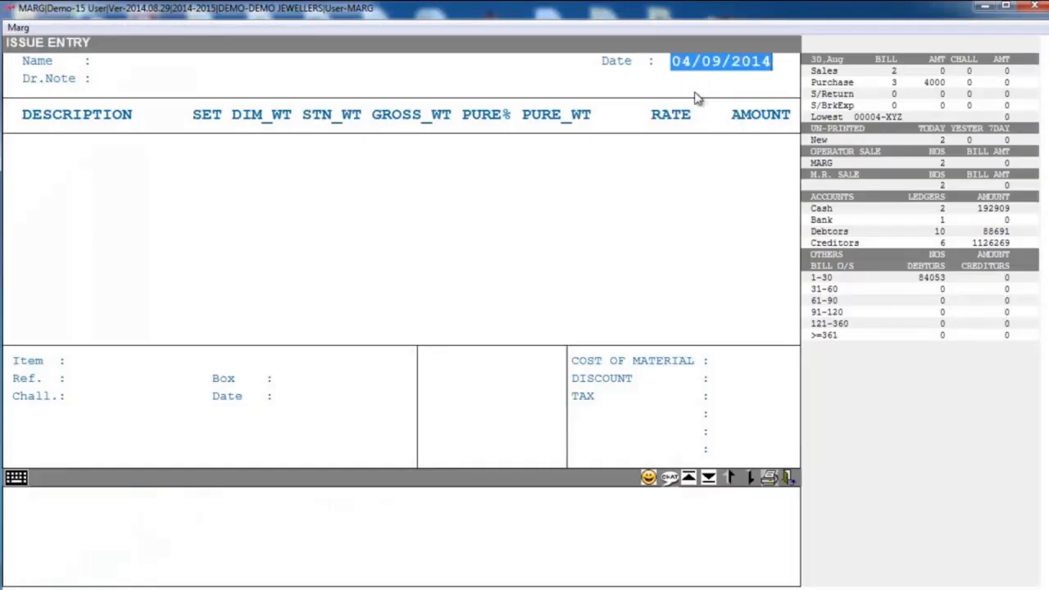
pyautogui.press('Return')
pyautogui.press('Down')
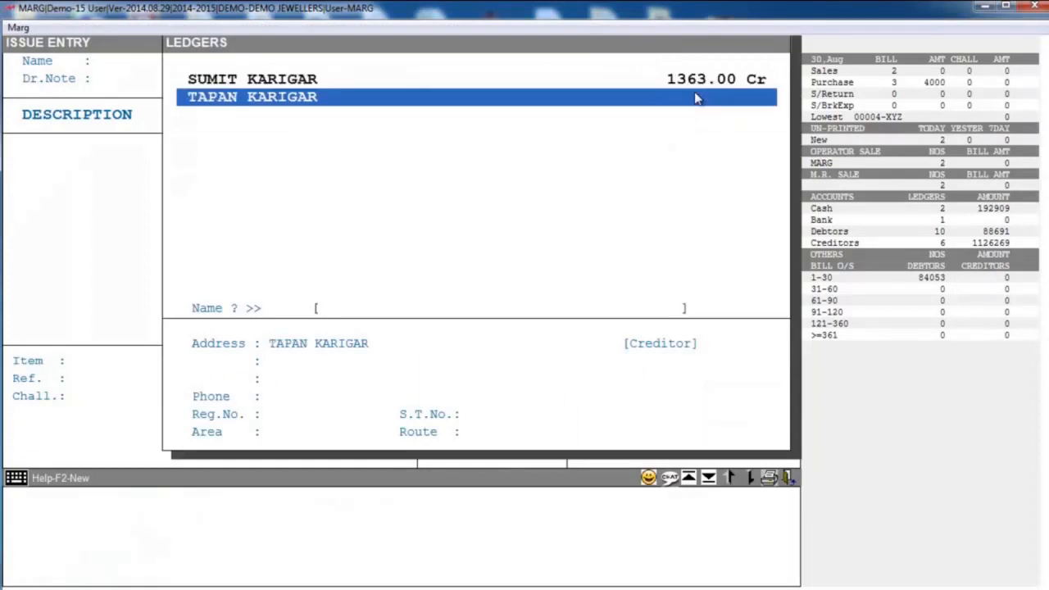
pyautogui.press('Return')
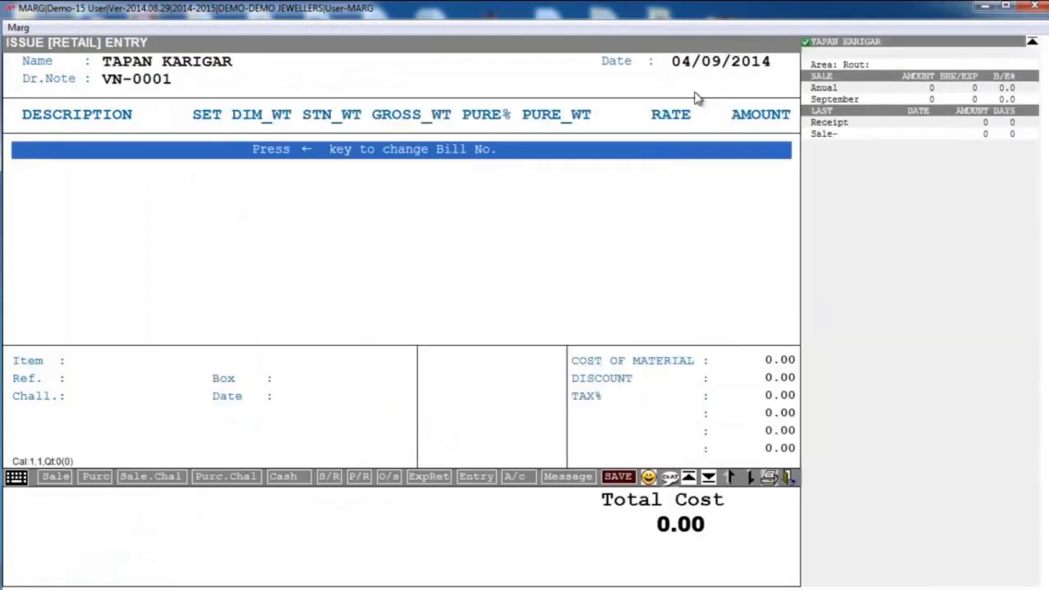
# - Add the PURE GOLD item to the issue entry from the stock with barcode PU0004
pyautogui.press('Return')
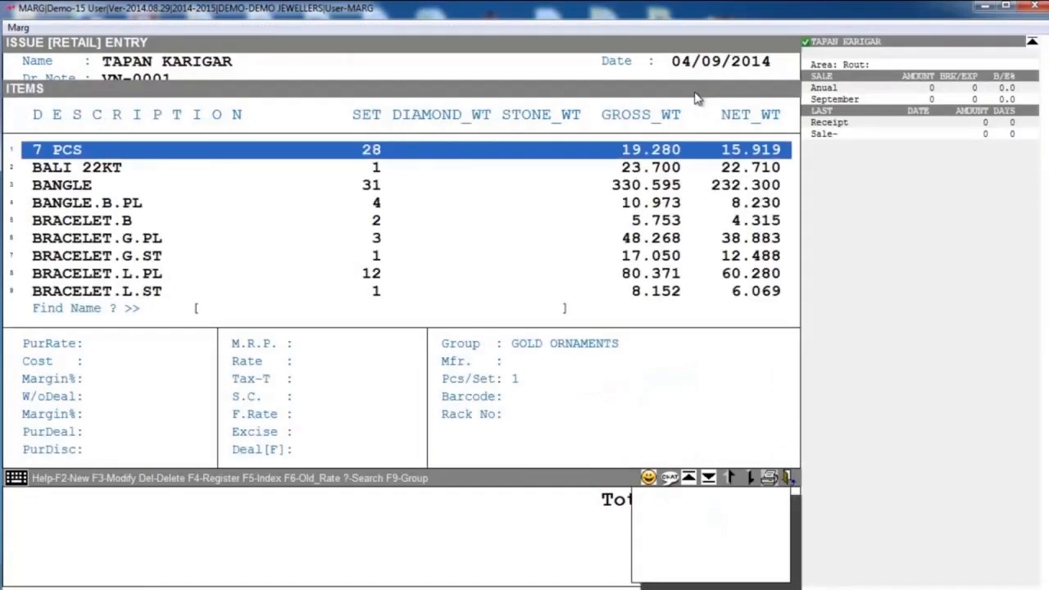
pyautogui.write('PUR')
pyautogui.press('Return')
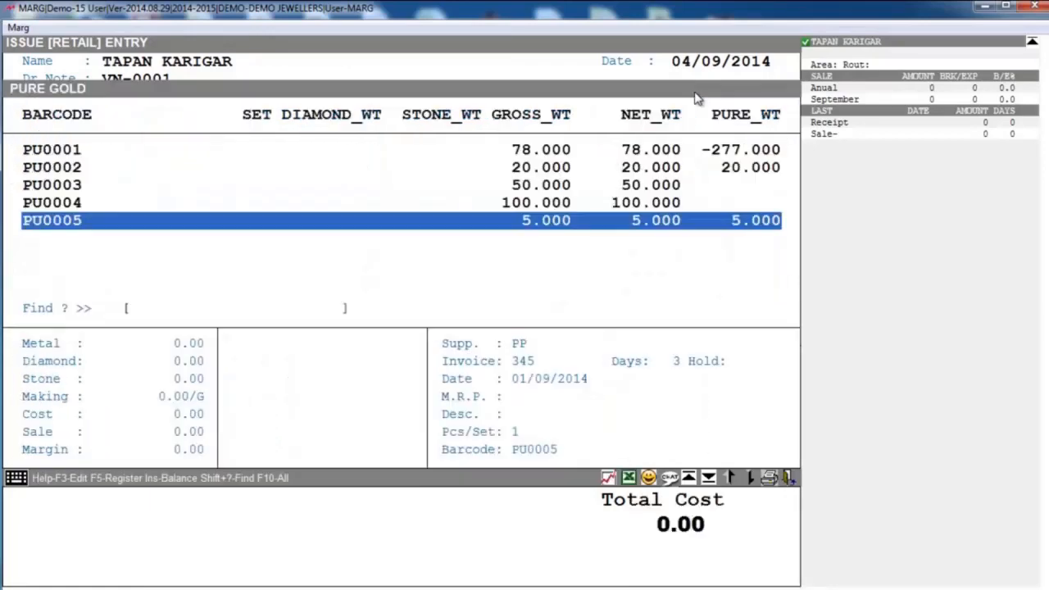
pyautogui.press('Up')
pyautogui.press('Return')
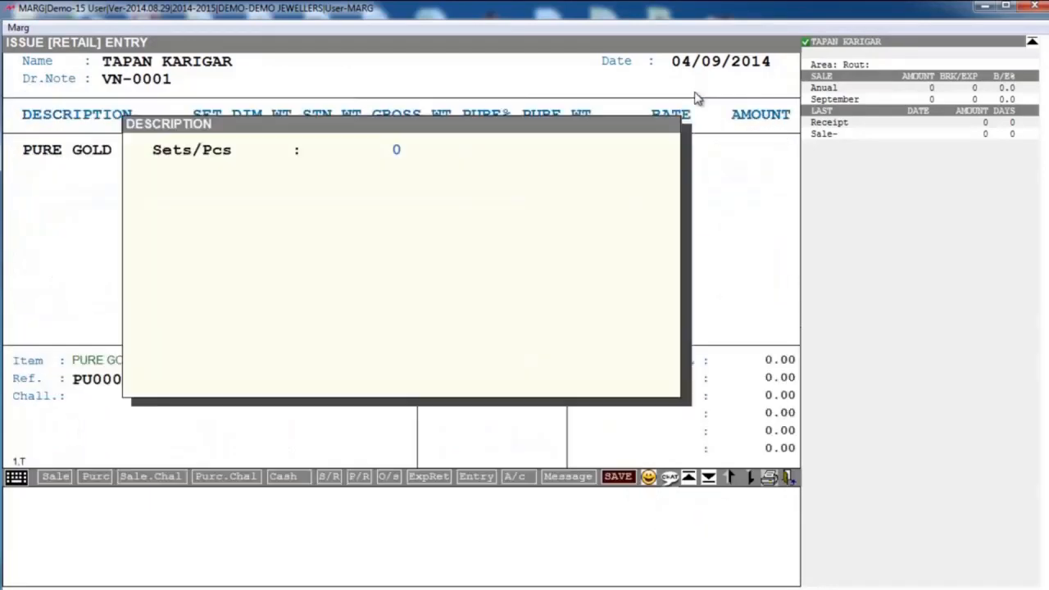
# - Set the pure gold's gross weight to 50.000 and accept the remaining defaults of the line
pyautogui.write('500')
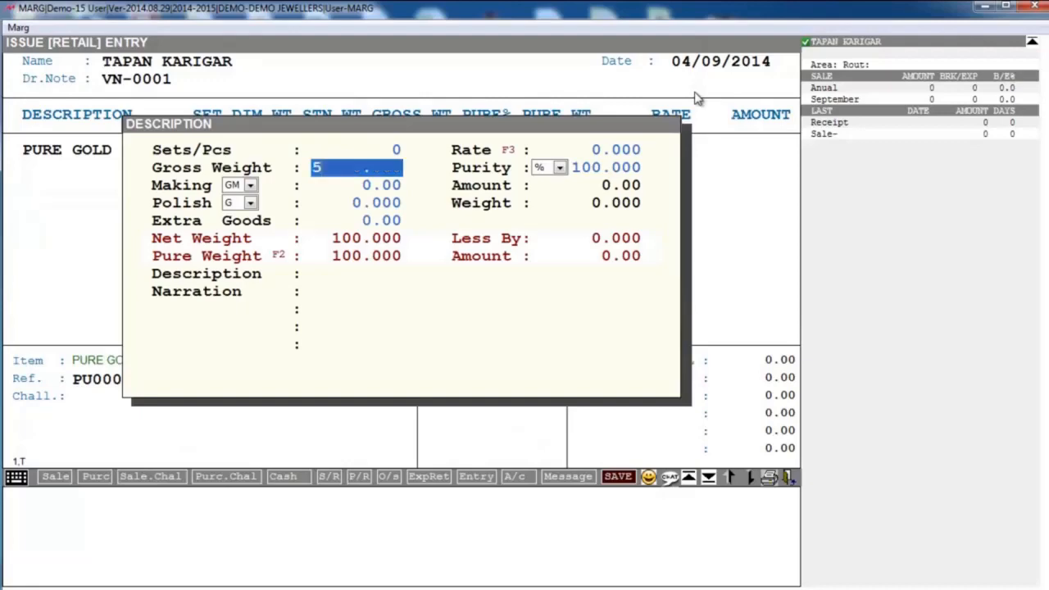
pyautogui.press('BackSpace')
pyautogui.press('Return')
pyautogui.press('Return')
pyautogui.press('Return')
pyautogui.press('Return')
pyautogui.press('Return')
pyautogui.press('Return')
pyautogui.press('Return')
pyautogui.press('Return')
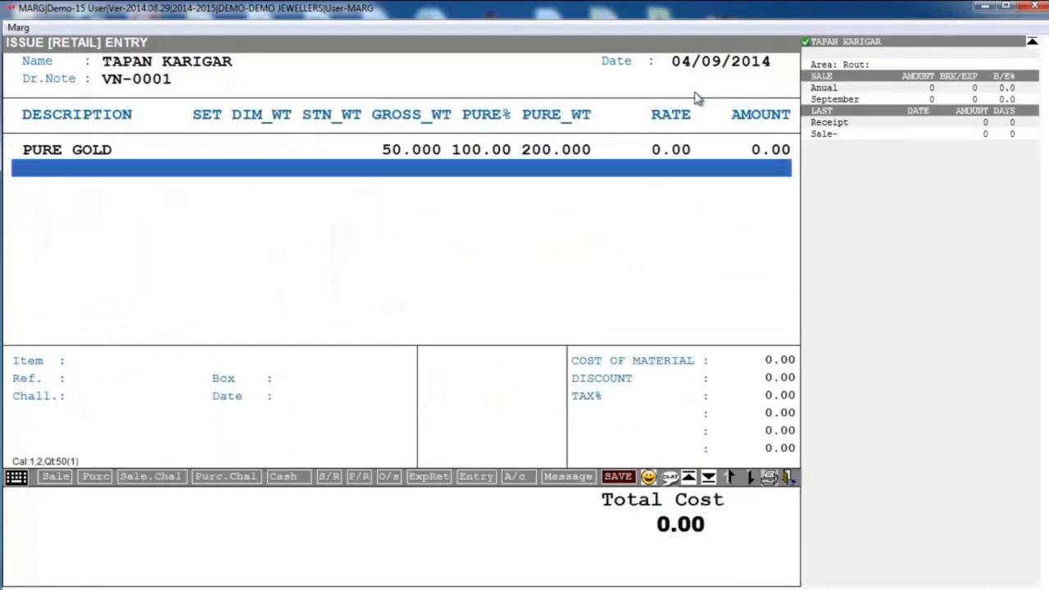
# - Add the DIAMOND item with reference DI0003 to the issue and open its diamond detail
pyautogui.press('Return')
pyautogui.write('DIAM')
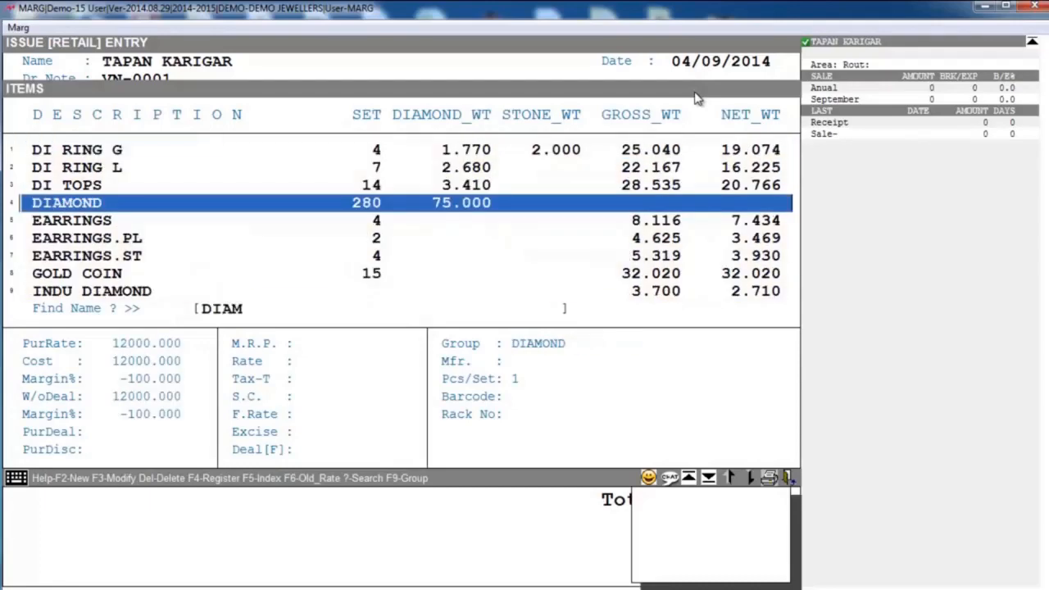
pyautogui.press('Return')
pyautogui.press('Return')
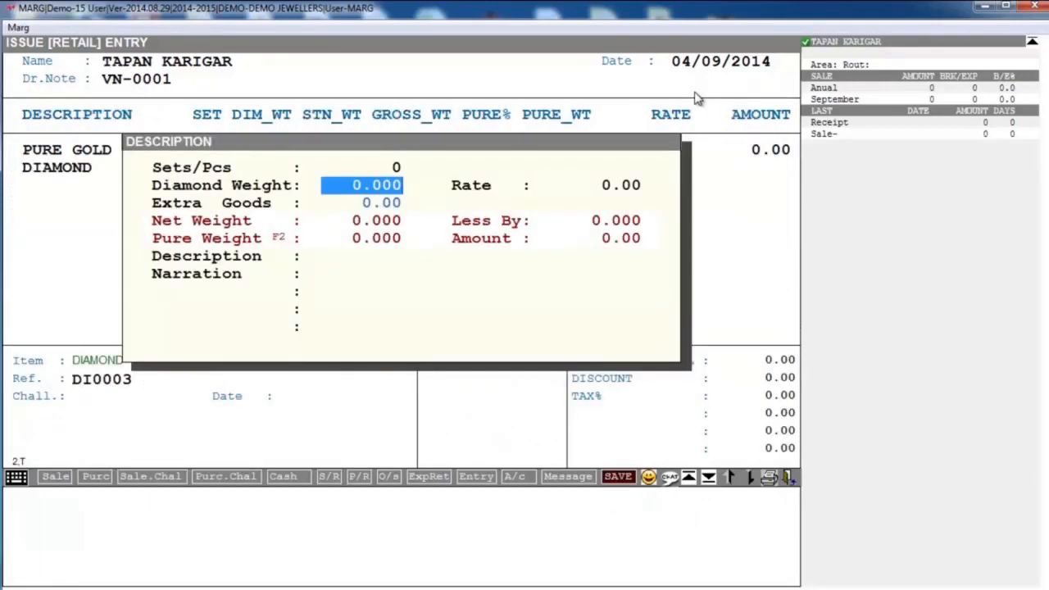
pyautogui.press('Return')
pyautogui.press('Up')
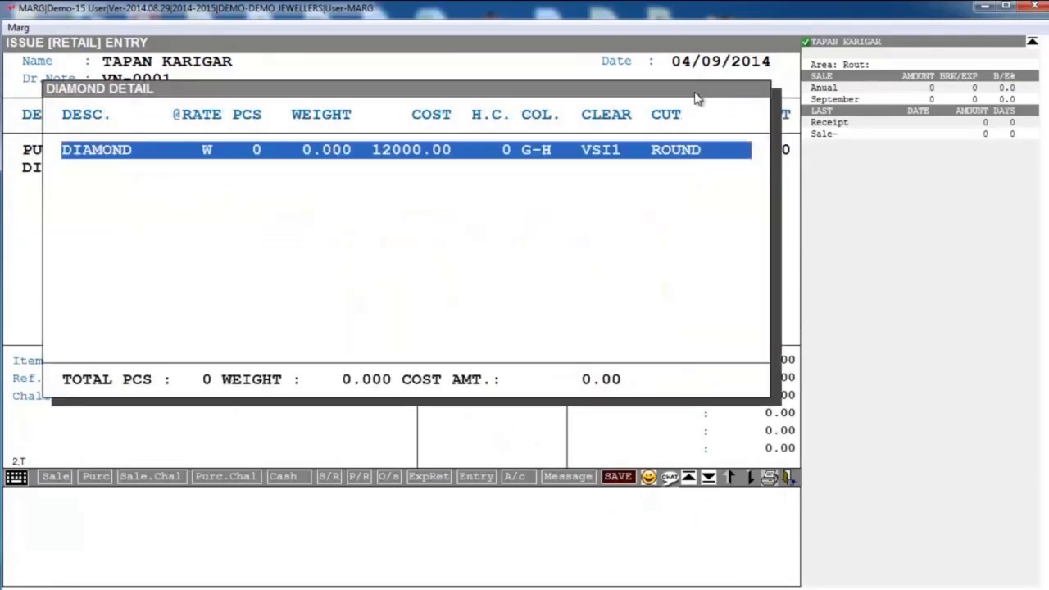
# - Enter 100 pieces, a weight of 20 and cost 0 for the issued diamonds and accept the line
pyautogui.press('Return')
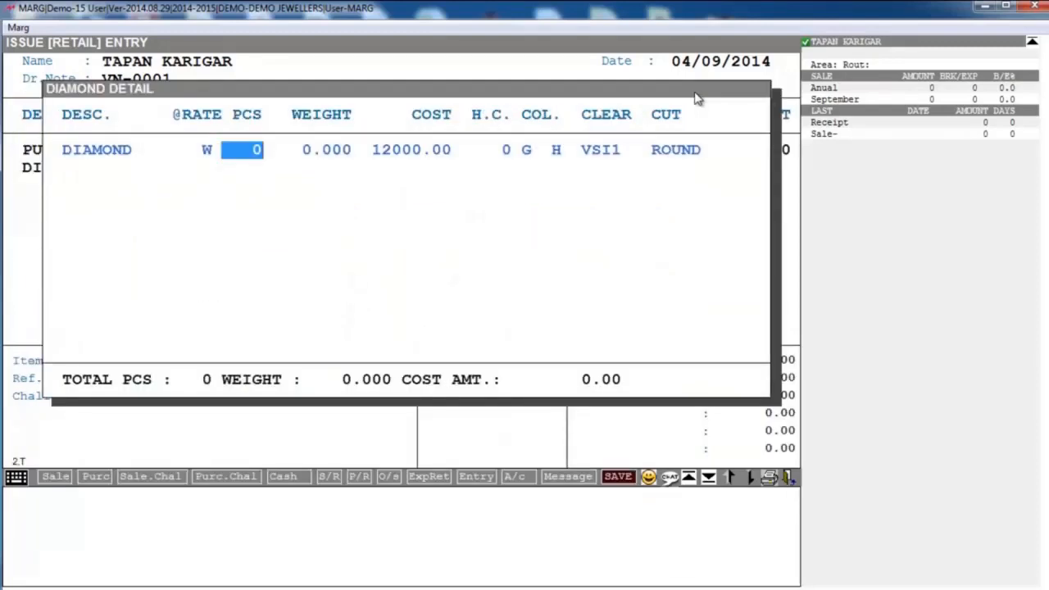
pyautogui.write('100')
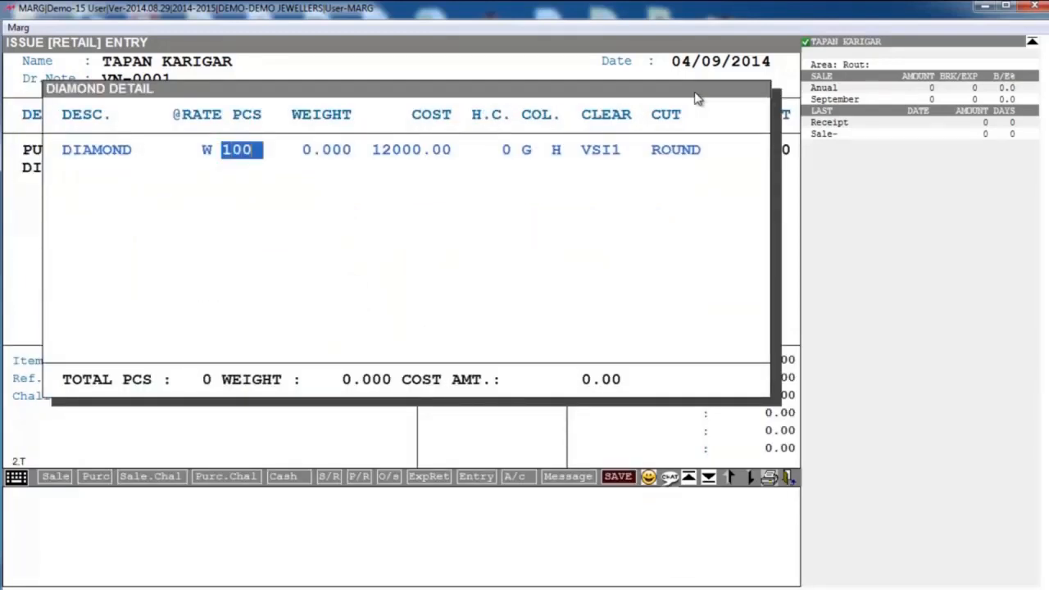
pyautogui.press('Return')
pyautogui.write('20  .')
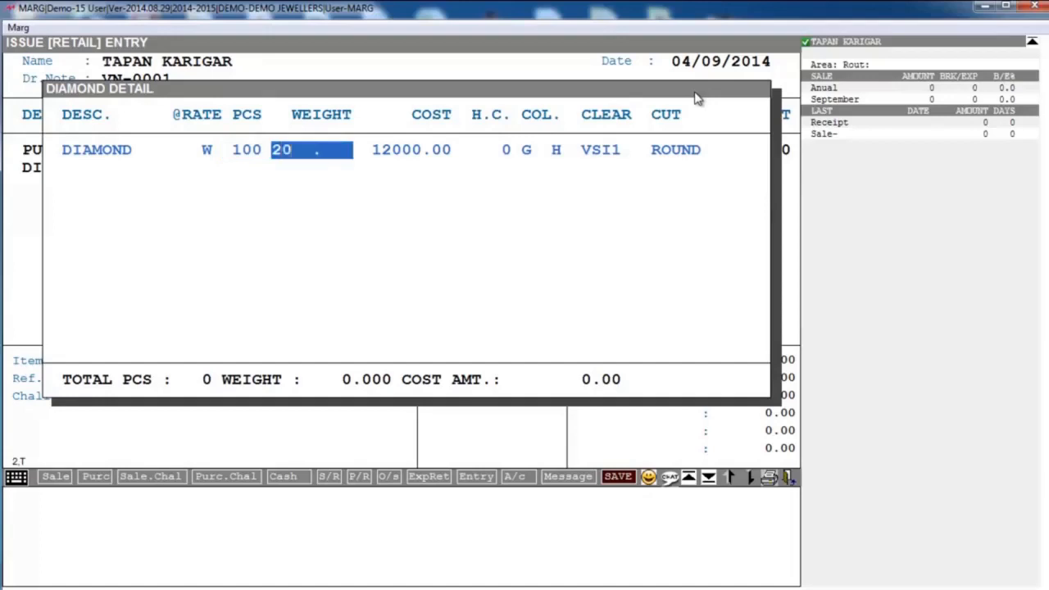
pyautogui.press('Return')
pyautogui.write('0')
pyautogui.press('Return')
pyautogui.press('Return')
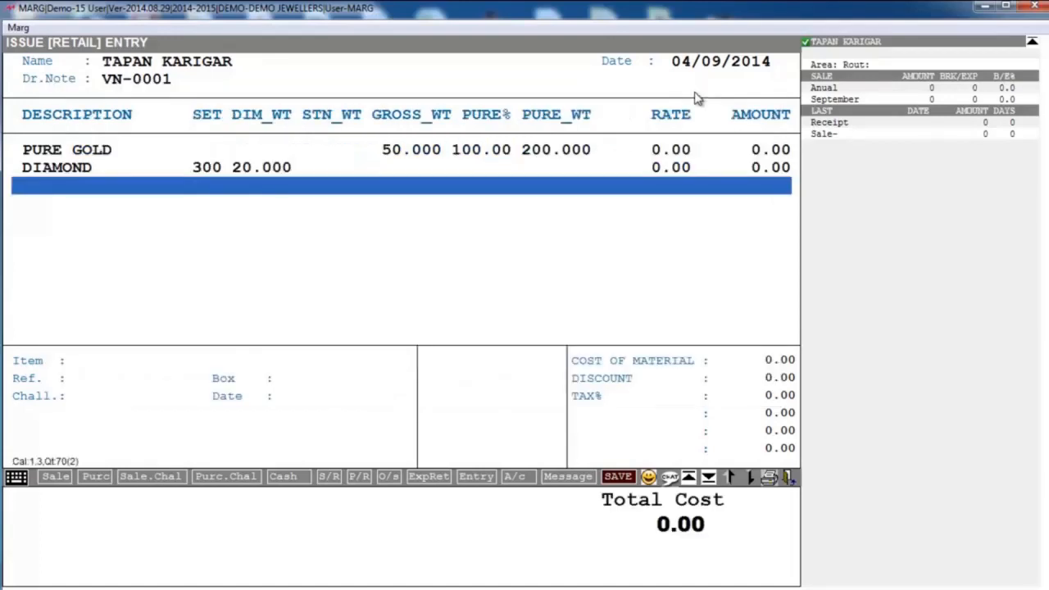
# - Finish the item list of the karigar issue without extra charges, save the entry and close it
pyautogui.press('Return')
pyautogui.press('Return')
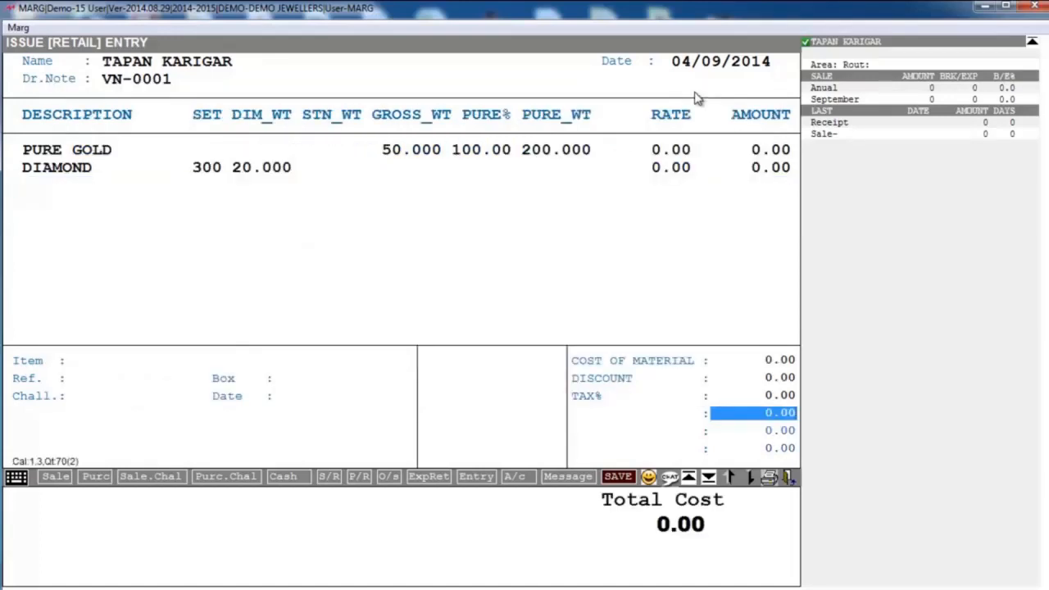
pyautogui.press('Return')
pyautogui.press('Return')
pyautogui.press('Return')
pyautogui.press('Return')
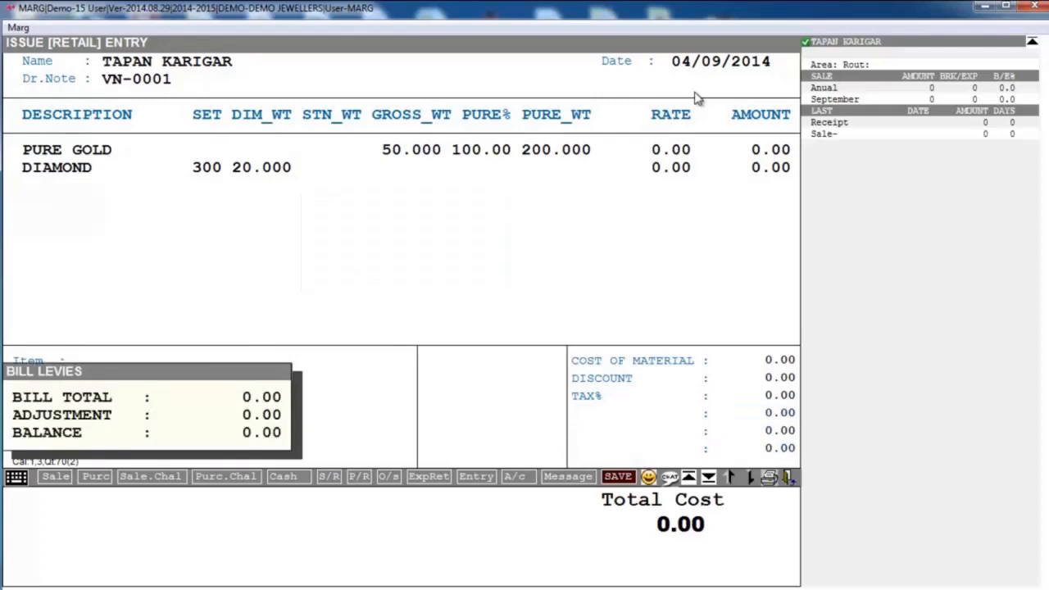
pyautogui.press('Escape')
pyautogui.press('Escape')
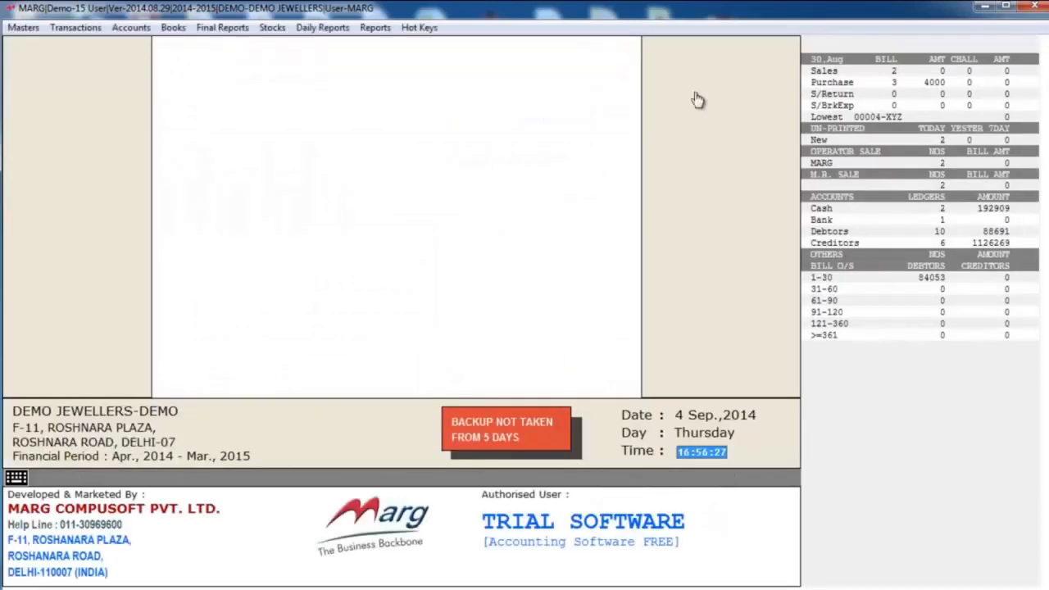
# - Start a karigar receive entry of type JOB WORK dated 04/09/2014 for the second karigar in the ledger list
pyautogui.click(97, 29)
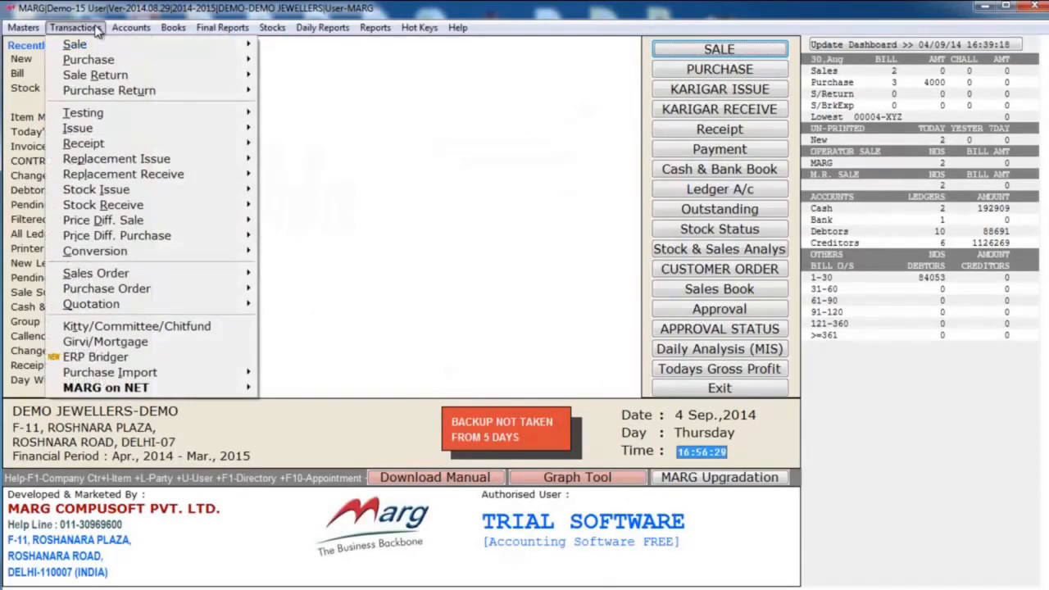
pyautogui.click(500, 123)
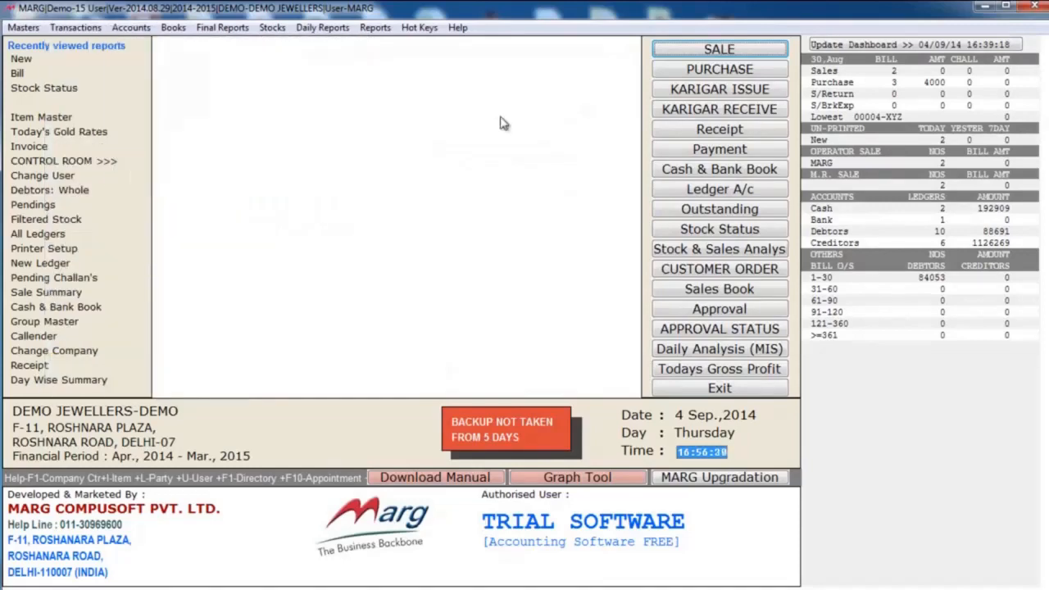
pyautogui.click(680, 116)
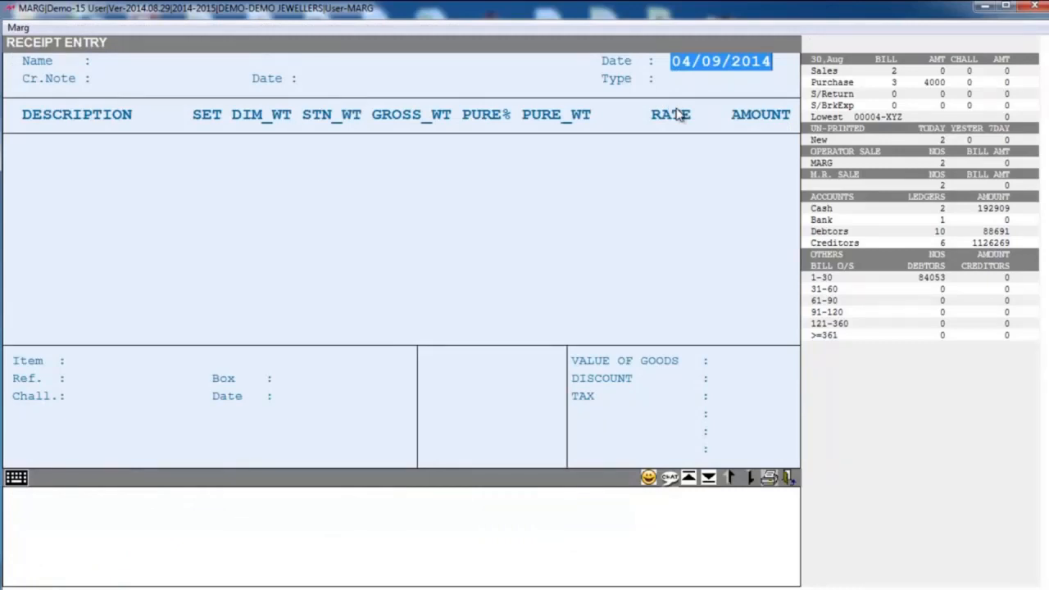
pyautogui.press('Return')
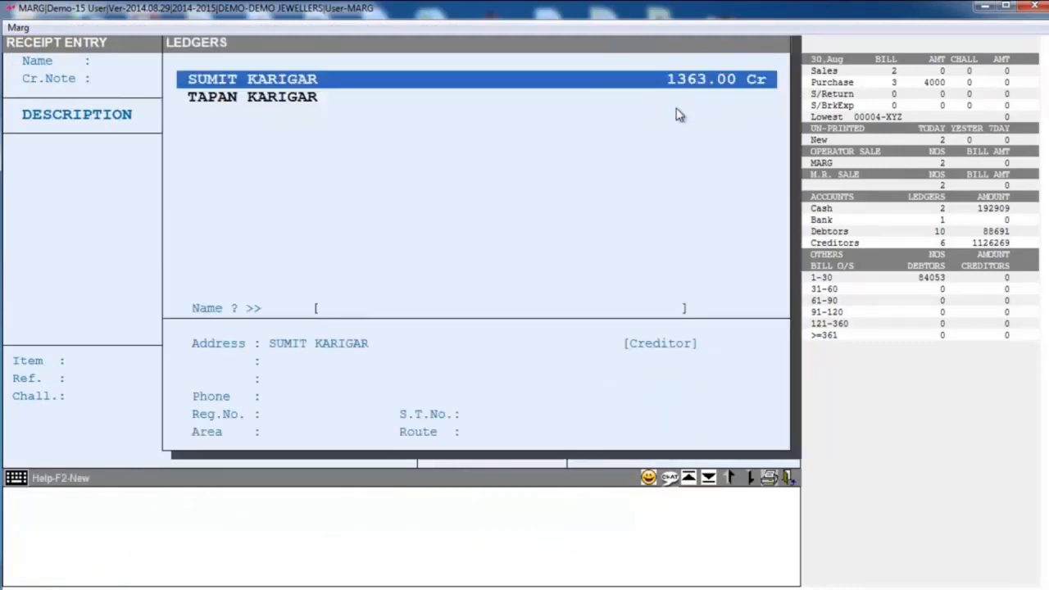
pyautogui.press('Down')
pyautogui.press('Return')
# - Add the DI BANGLE item to the receipt and change its reference prefix to DB
pyautogui.press('Return')
pyautogui.press('Return')
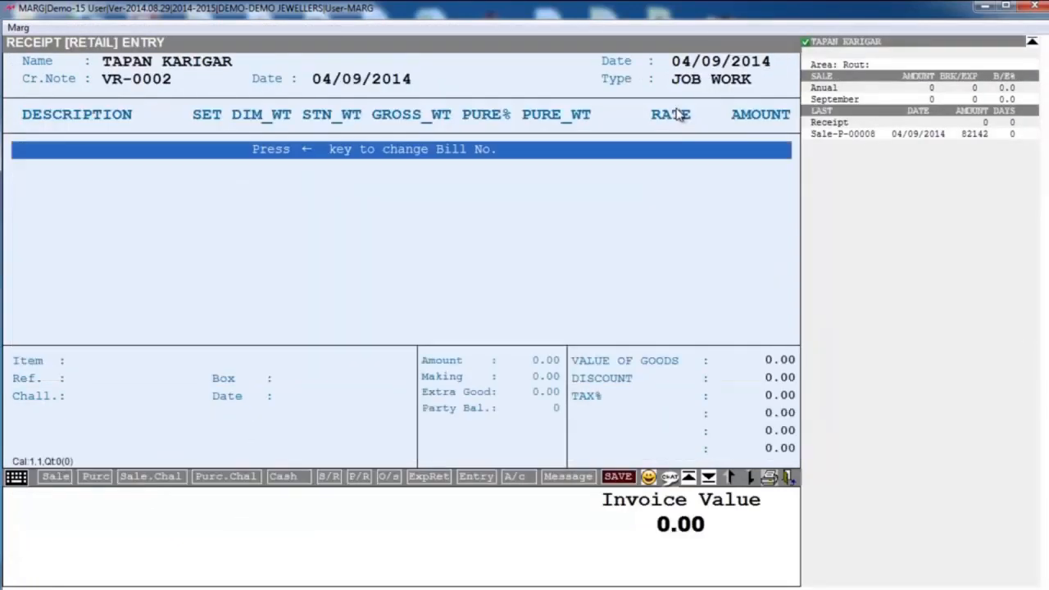
pyautogui.press('Return')
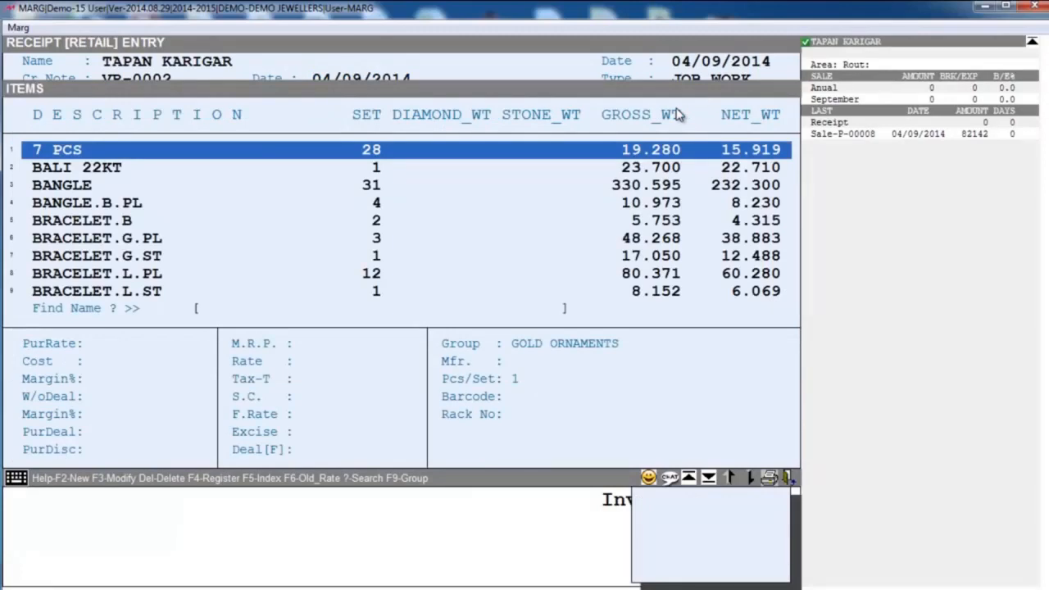
pyautogui.write('DI')
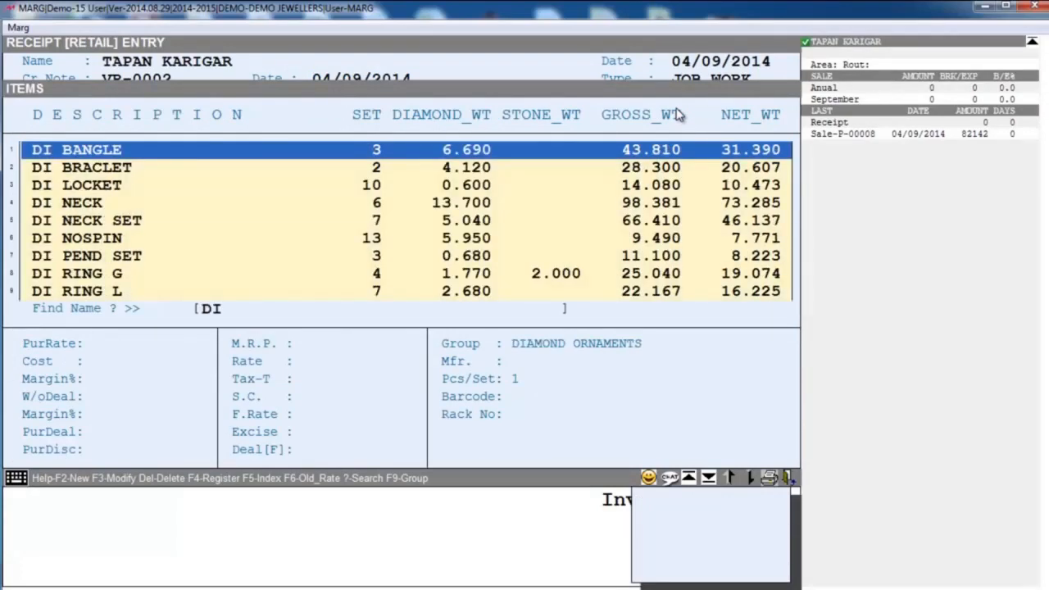
pyautogui.press('Return')
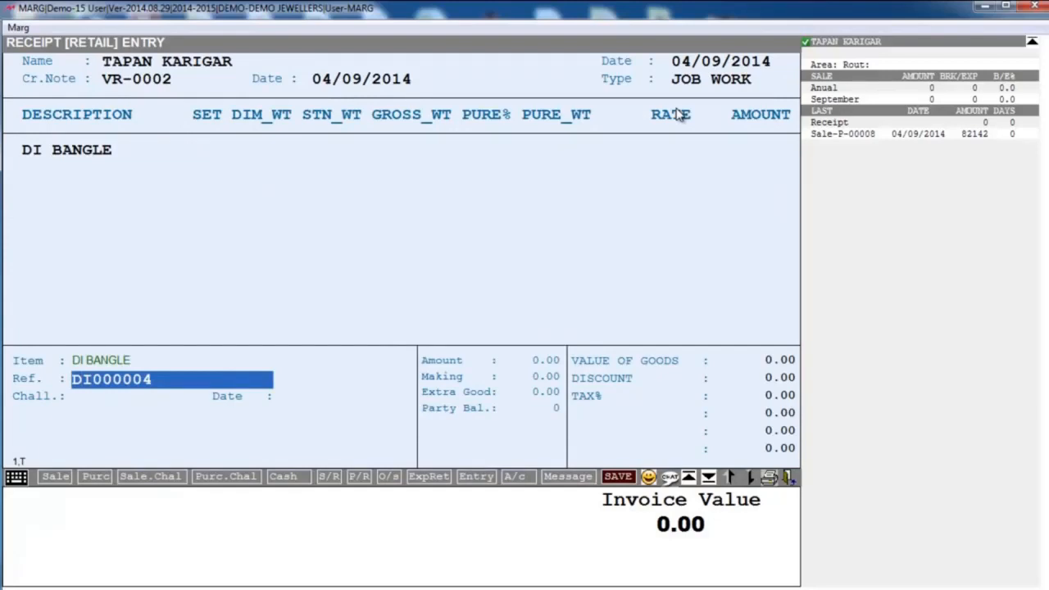
pyautogui.press('BackSpace')
pyautogui.write('B')
pyautogui.press('Delete')
pyautogui.press('Delete')
pyautogui.press('Return')
# - Set the bangle to 1 piece with a gross weight of 40.000 and a metal cost of 0
pyautogui.write('1')
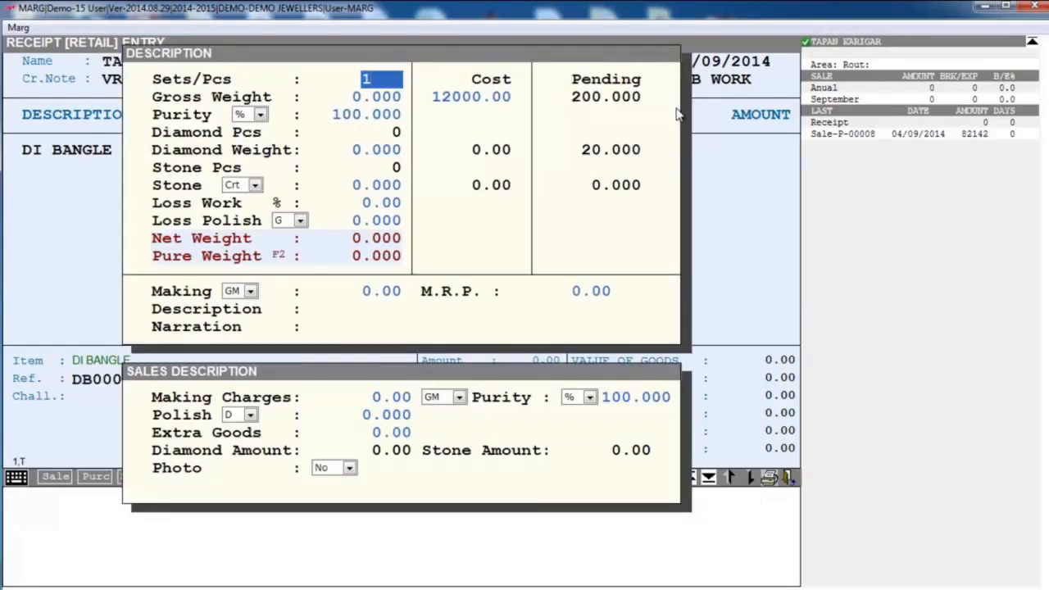
pyautogui.press('Return')
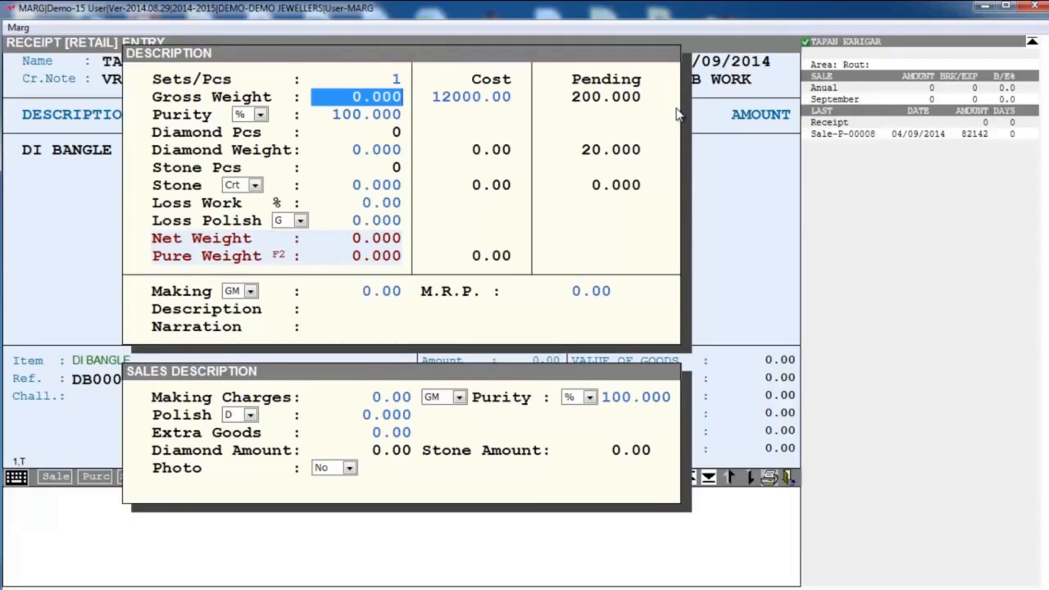
pyautogui.write('40')
pyautogui.press('Return')
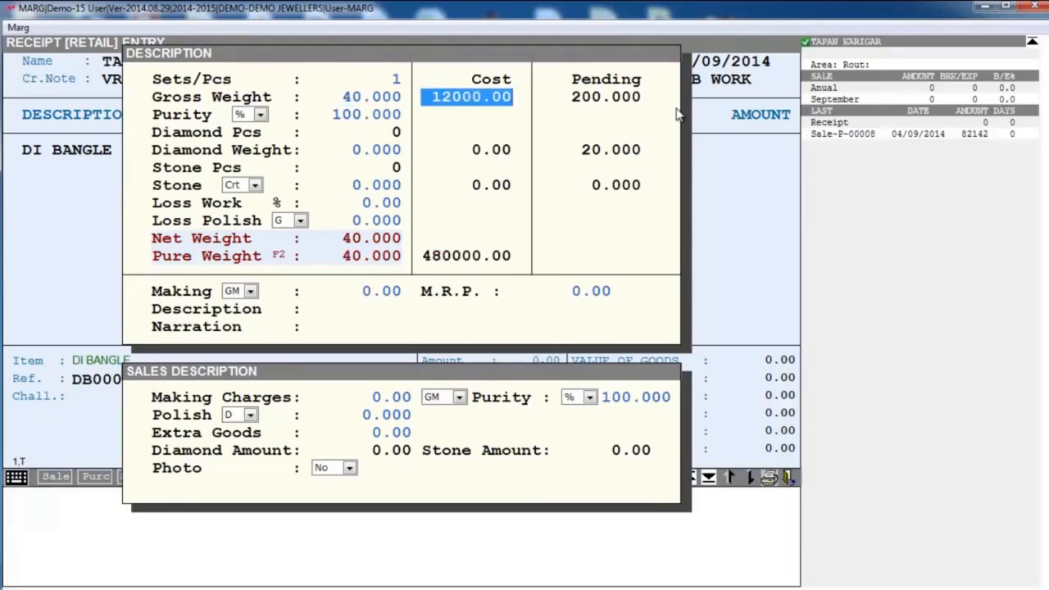
pyautogui.write('0')
pyautogui.press('Return')
# - Enter the bangle's purity in Crt as 22
pyautogui.hotkey('alt', 'Down')
pyautogui.press('Down')
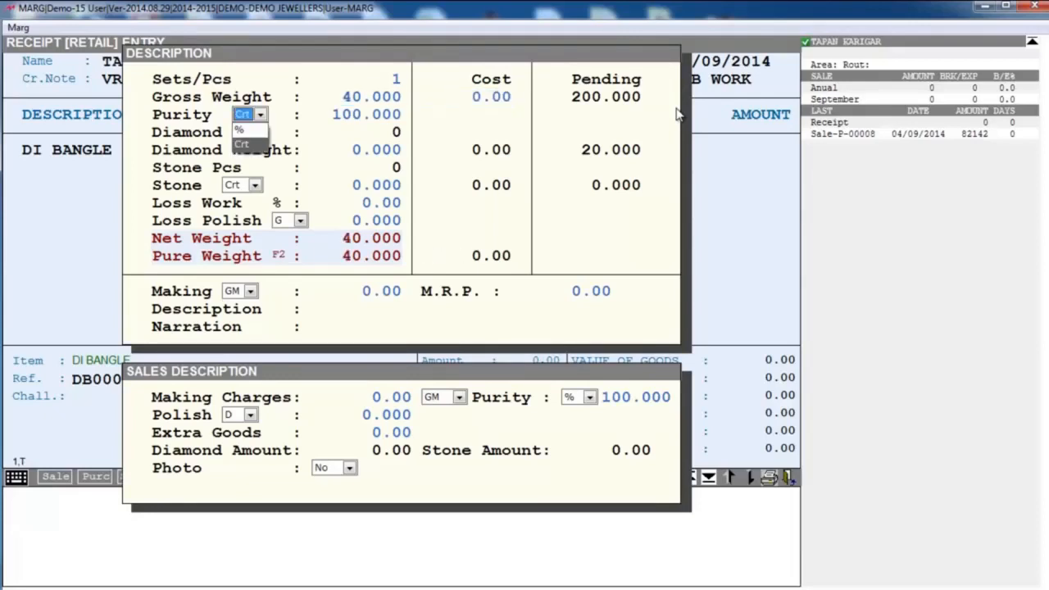
pyautogui.press('Return')
pyautogui.write('22')
pyautogui.press('Return')
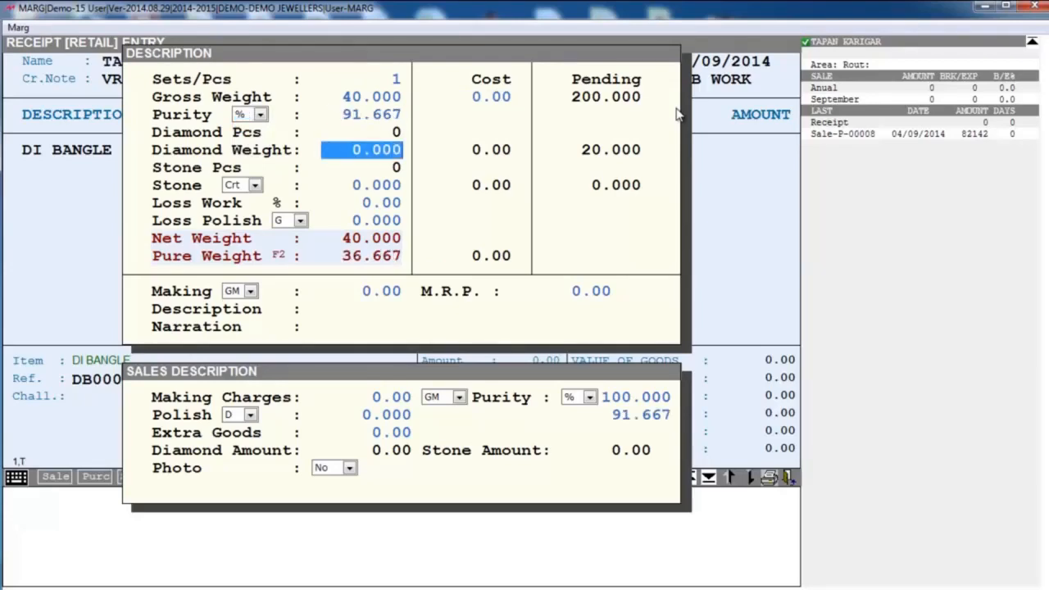
# - Set the bangle's diamond weight to 2.000 and choose DIAMOND as its diamond item
pyautogui.write('2 .')
pyautogui.press('Return')
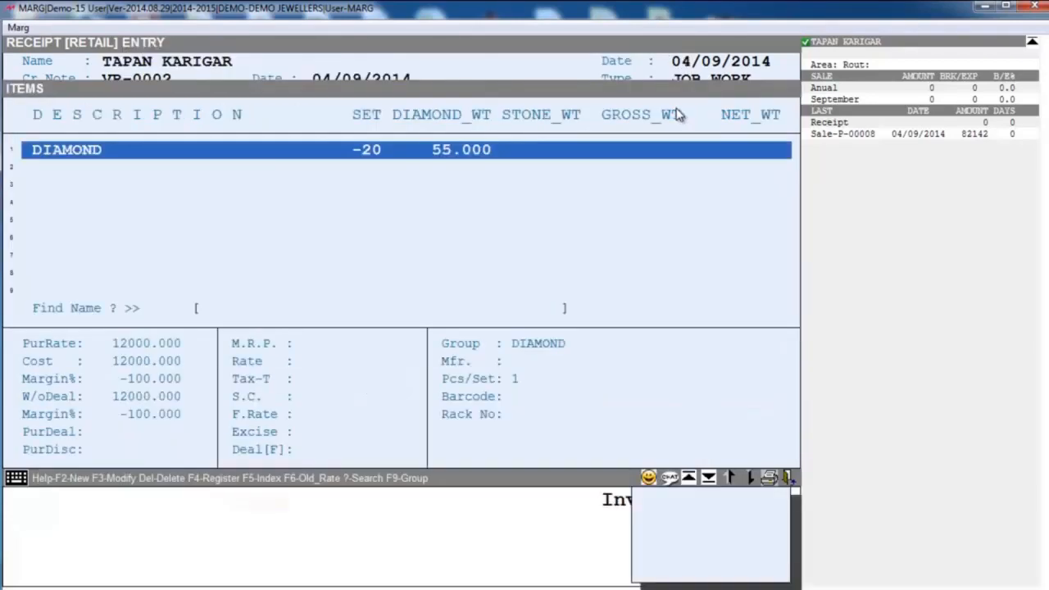
pyautogui.press('Return')
pyautogui.press('Return')
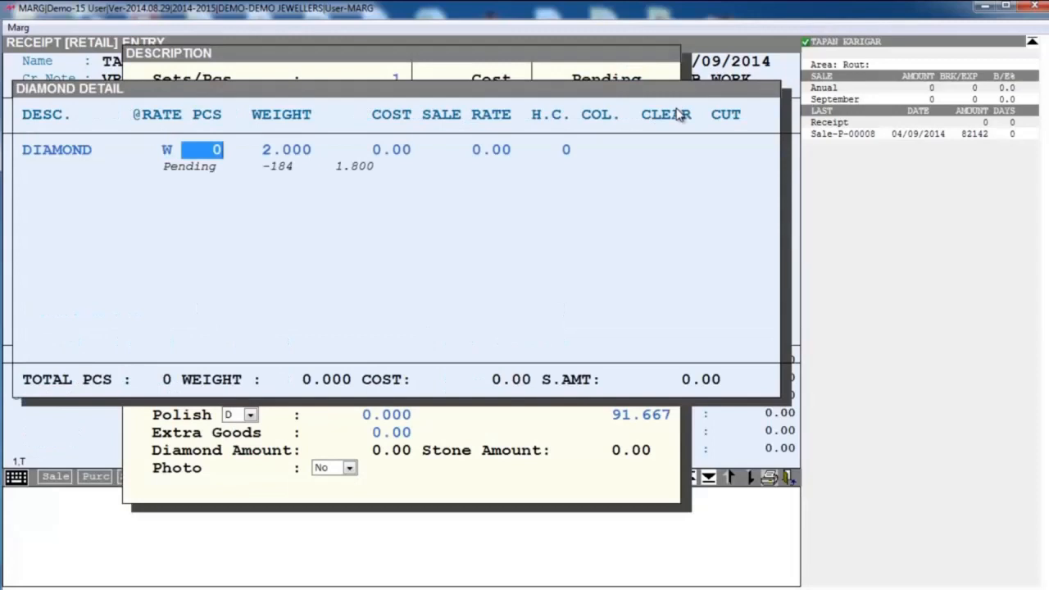
# - Complete the bangle's diamond detail with 10 pieces and a sale rate of 30000, and leave the stone weight at 0
pyautogui.write('10')
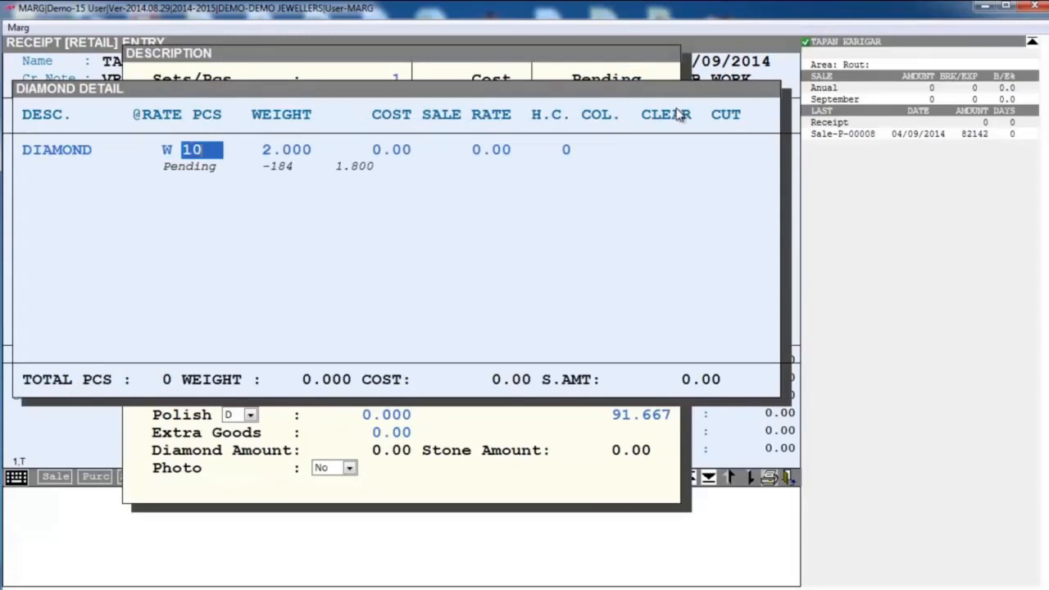
pyautogui.press('Return')
pyautogui.press('Return')
pyautogui.press('Return')
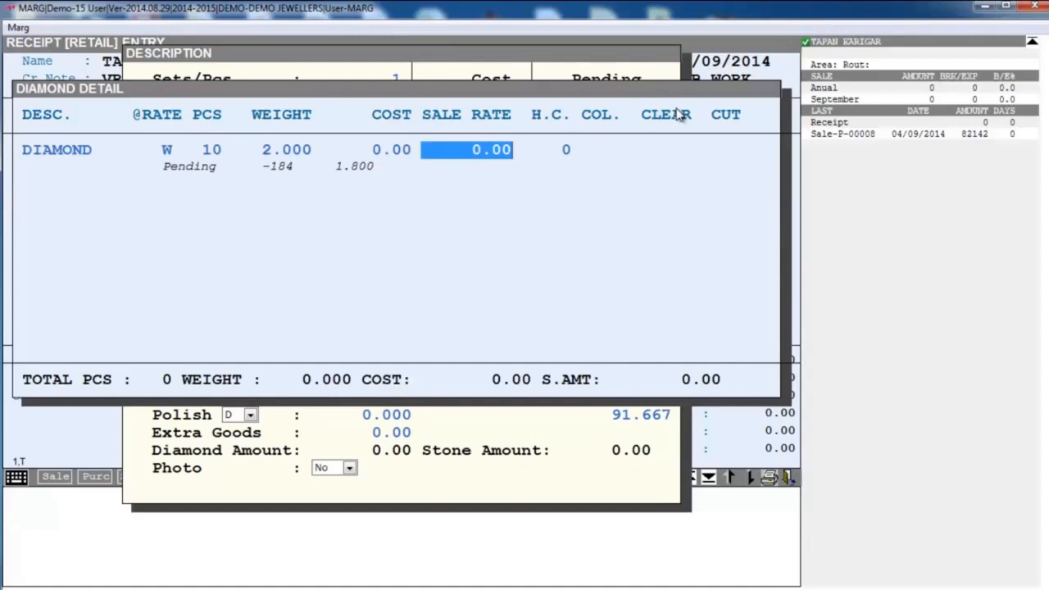
pyautogui.write('30000 .')
pyautogui.press('Return')
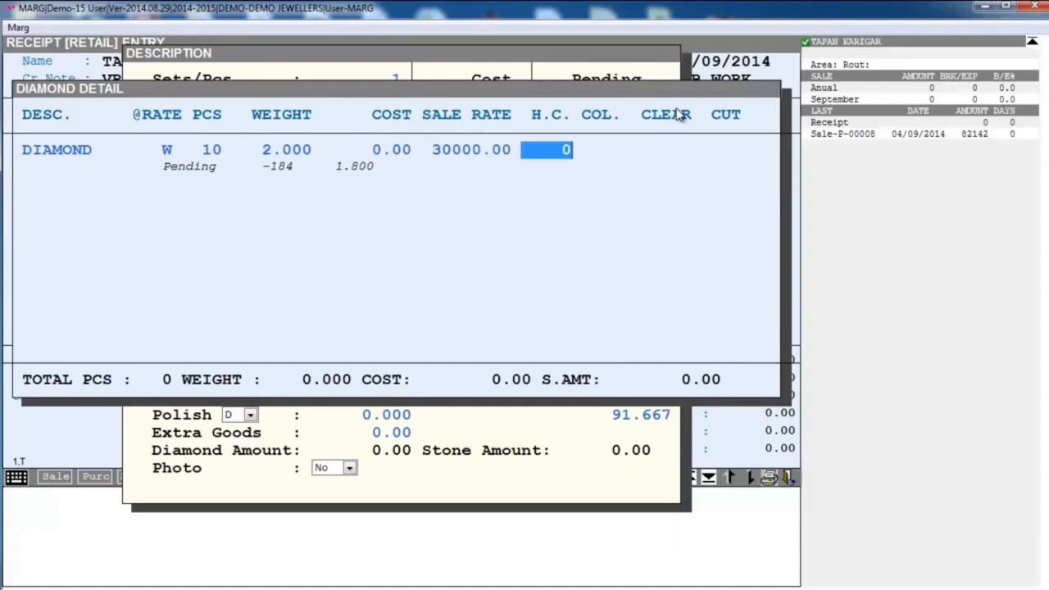
pyautogui.press('Return')
pyautogui.press('Return')
pyautogui.press('Return')
pyautogui.press('Return')
pyautogui.press('Return')
pyautogui.press('Escape')
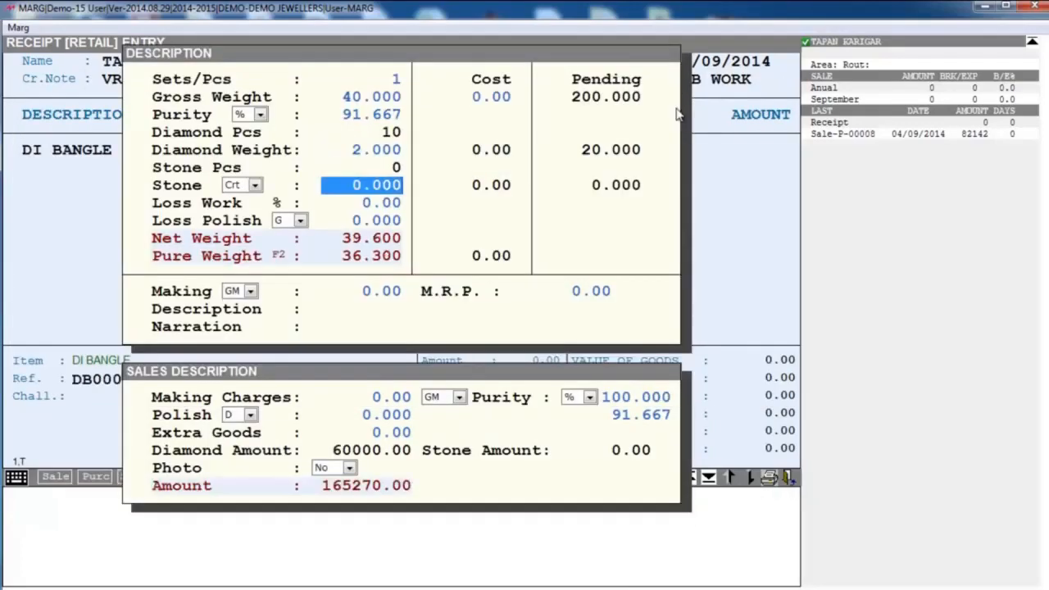
pyautogui.press('Return')
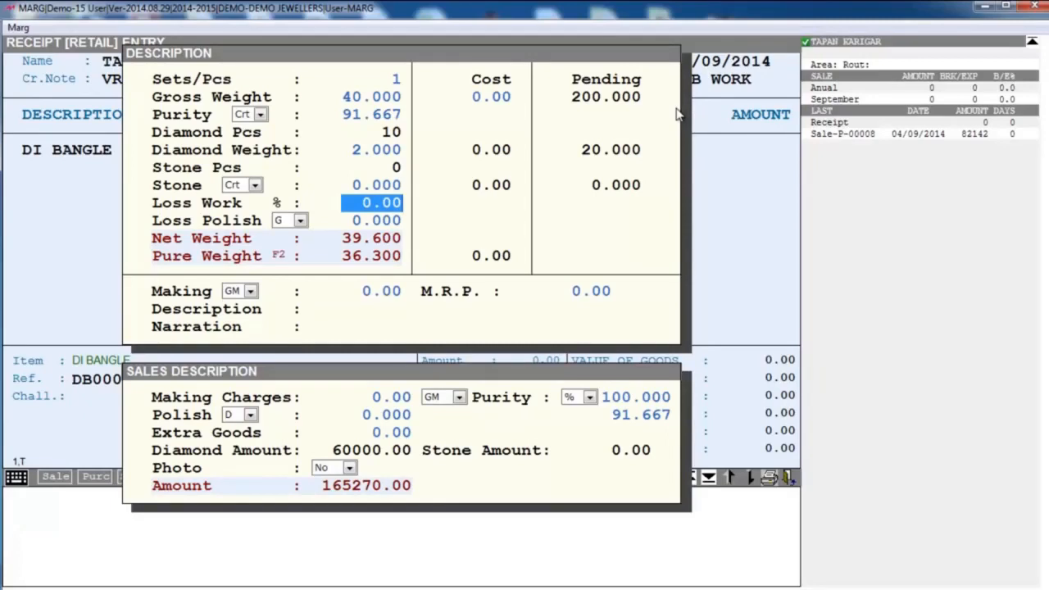
# - Leave the bangle's work loss at 0.00 and set its polish loss to 2.000 on the % basis
pyautogui.press('Return')
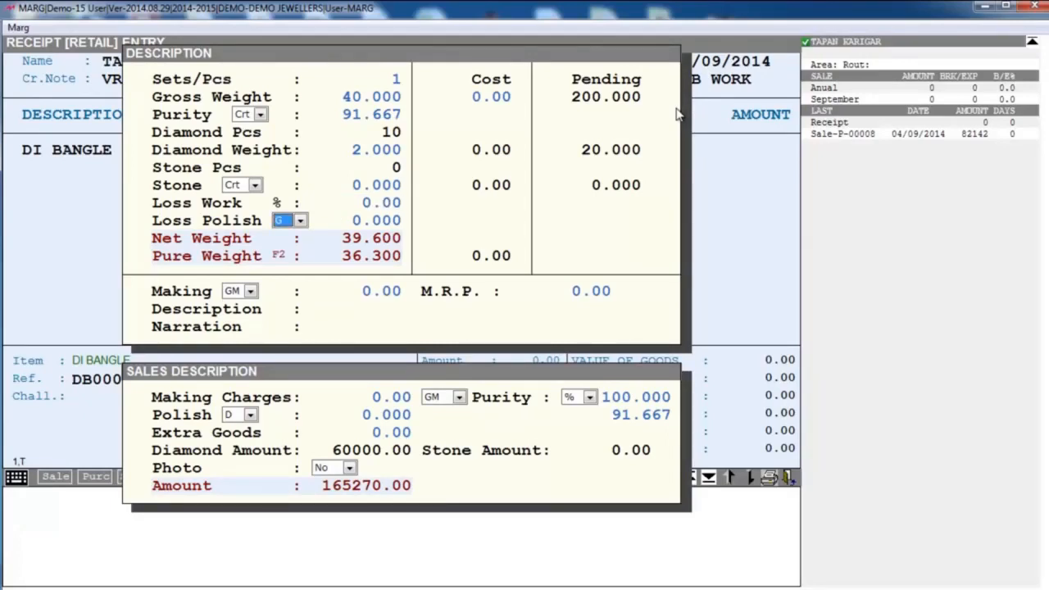
pyautogui.hotkey('alt', 'Down')
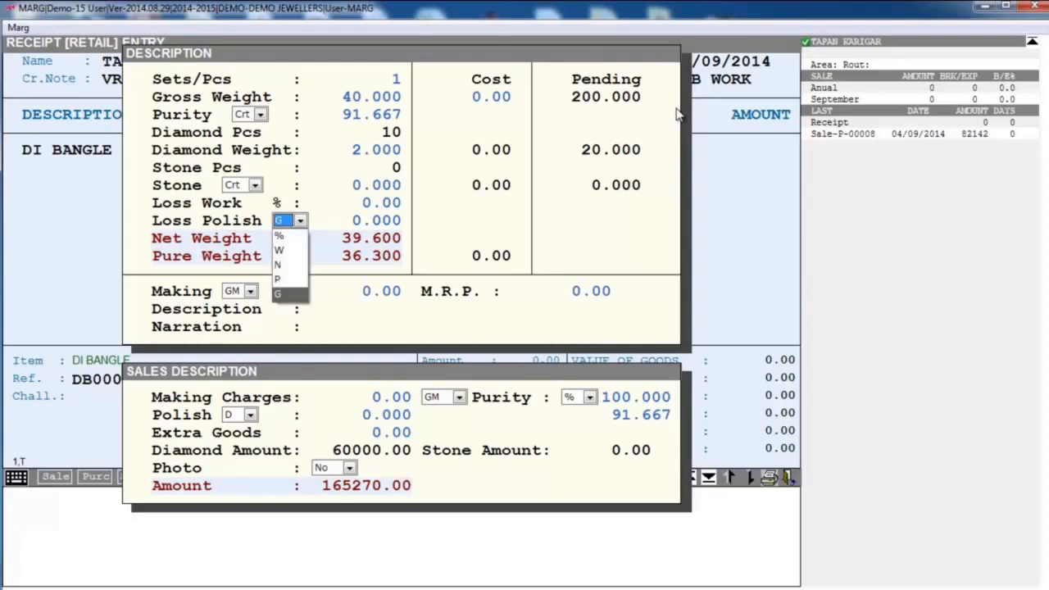
pyautogui.press('Up')
pyautogui.press('Up')
pyautogui.press('Up')
pyautogui.press('Up')
pyautogui.press('Return')
pyautogui.press('Return')
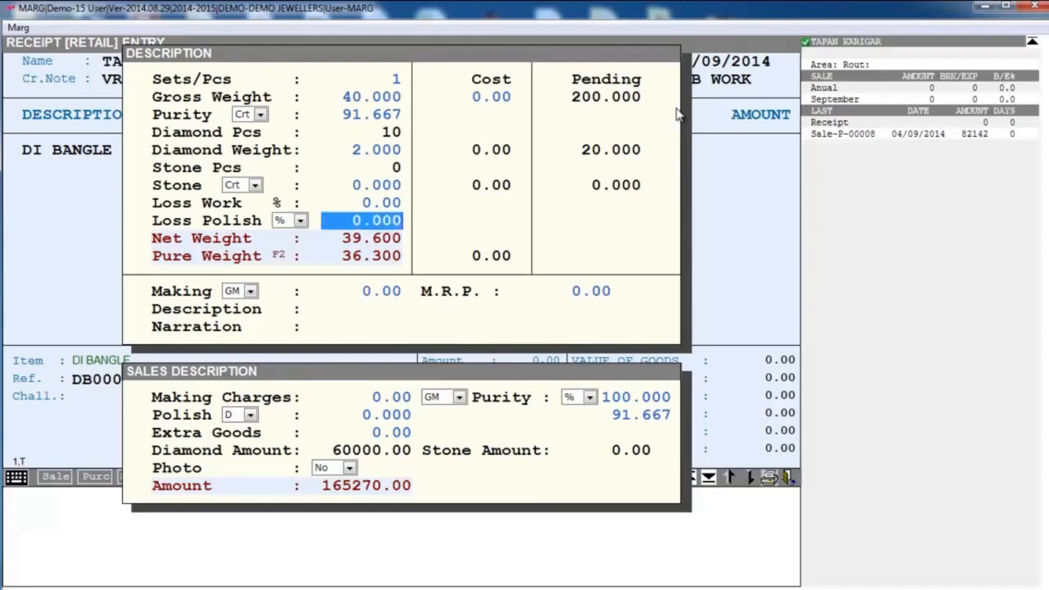
pyautogui.write('2')
pyautogui.press('Return')
# - Set the bangle's making charge to 20.00 per GM and leave the M.R.P. at 0.00
pyautogui.press('space')
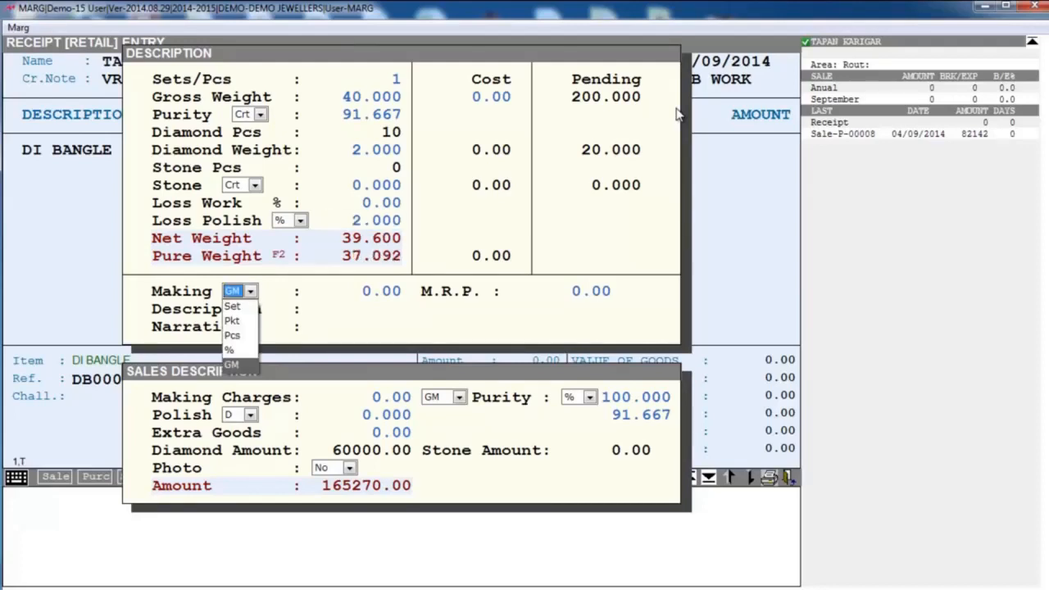
pyautogui.press('Return')
pyautogui.press('Return')
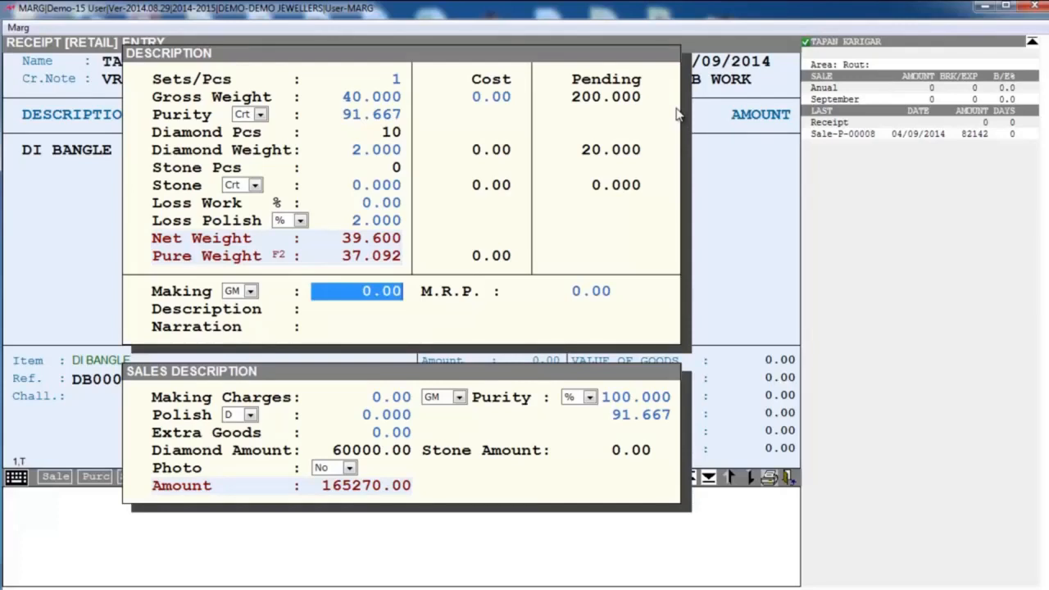
pyautogui.write('20')
pyautogui.press('Return')
# - Accept the bangle's sales description with making charges of 0.00 and 91.667% purity, adding the item to the receipt
pyautogui.press('Return')
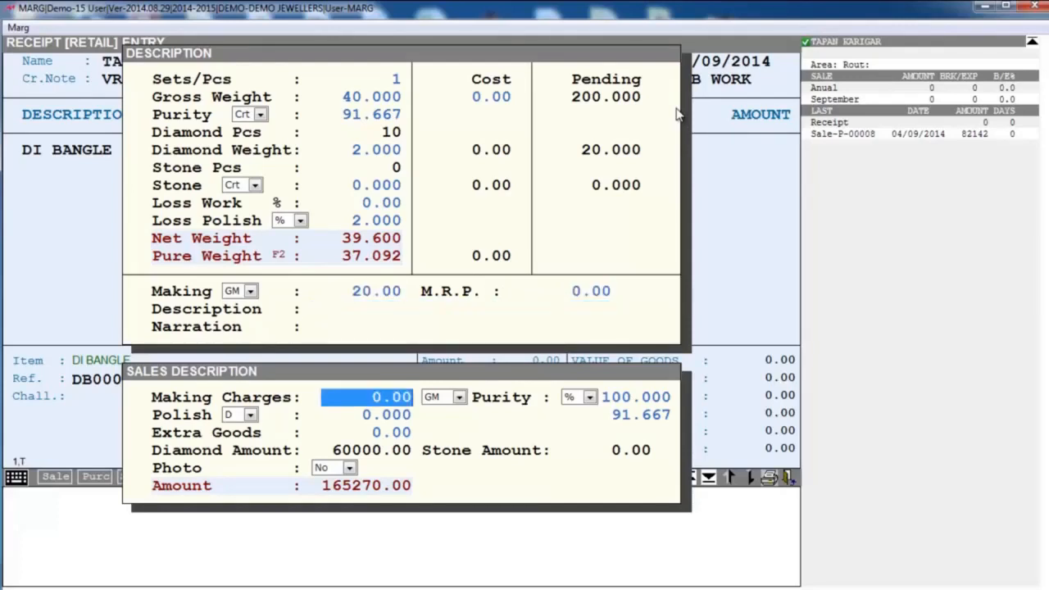
pyautogui.press('Return')
pyautogui.press('Return')
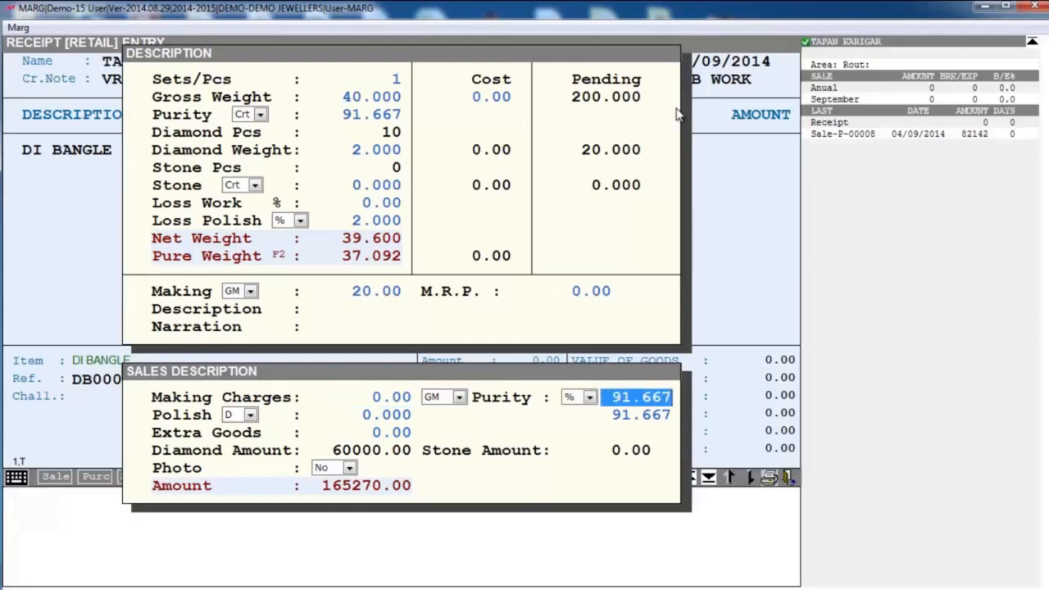
pyautogui.press('Return')
pyautogui.press('Return')
pyautogui.press('Return')
pyautogui.press('Return')
# - Save the job work receipt without checking the VAT summary or printing anything, and return to the main screen
pyautogui.press('Return')
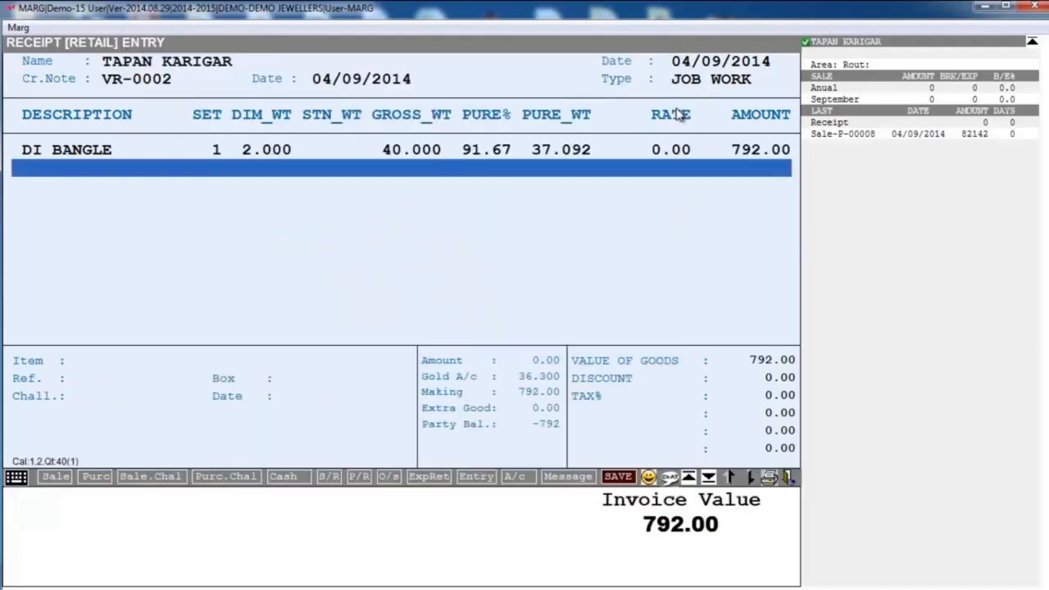
pyautogui.press('Return')
pyautogui.press('Right')
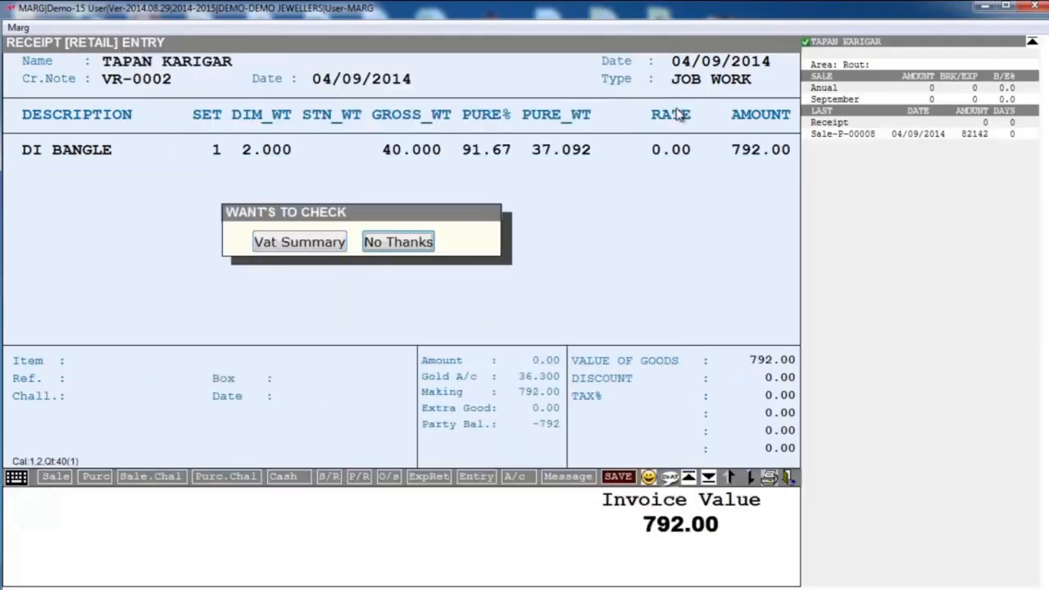
pyautogui.press('Return')
pyautogui.press('Return')
pyautogui.press('Return')
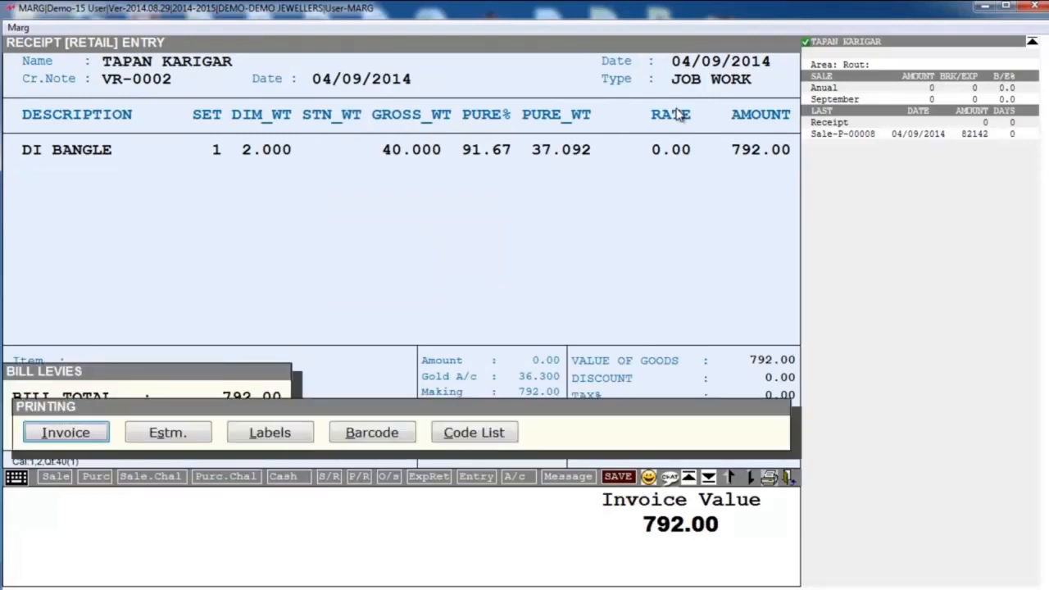
pyautogui.press('Escape')
pyautogui.press('Escape')
pyautogui.press('Escape')
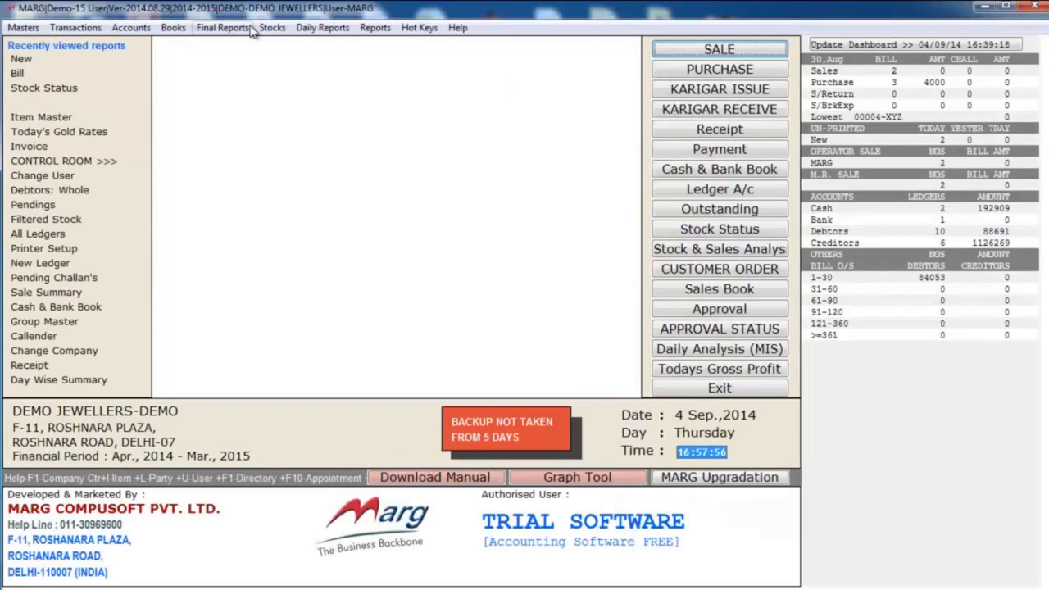
# - Review the karigar's balance in the melter receipt pendings and close the list
pyautogui.click(78, 28)
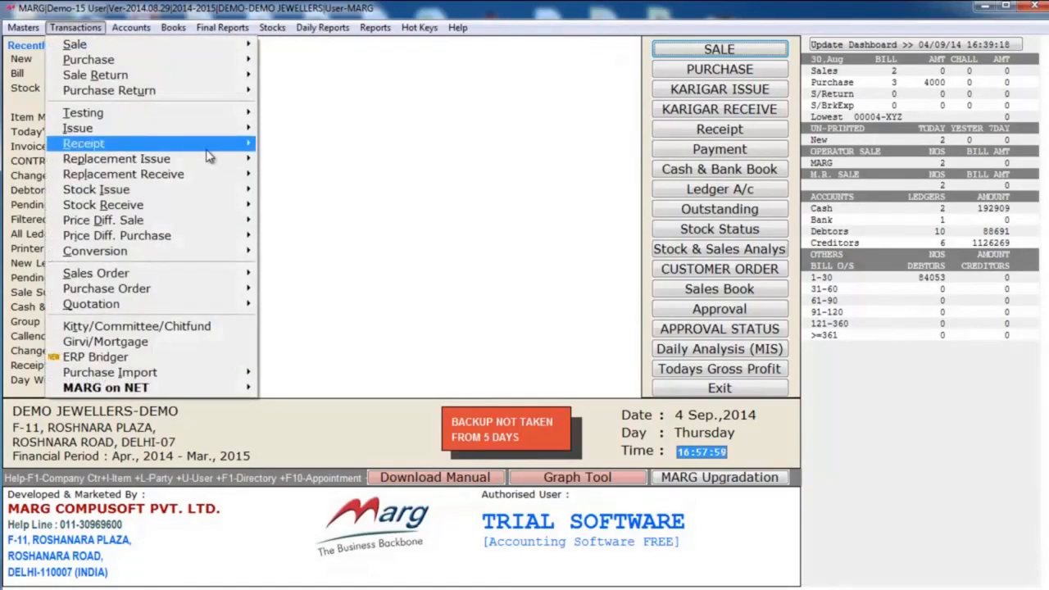
pyautogui.moveTo(206, 146)
pyautogui.moveTo(287, 144)
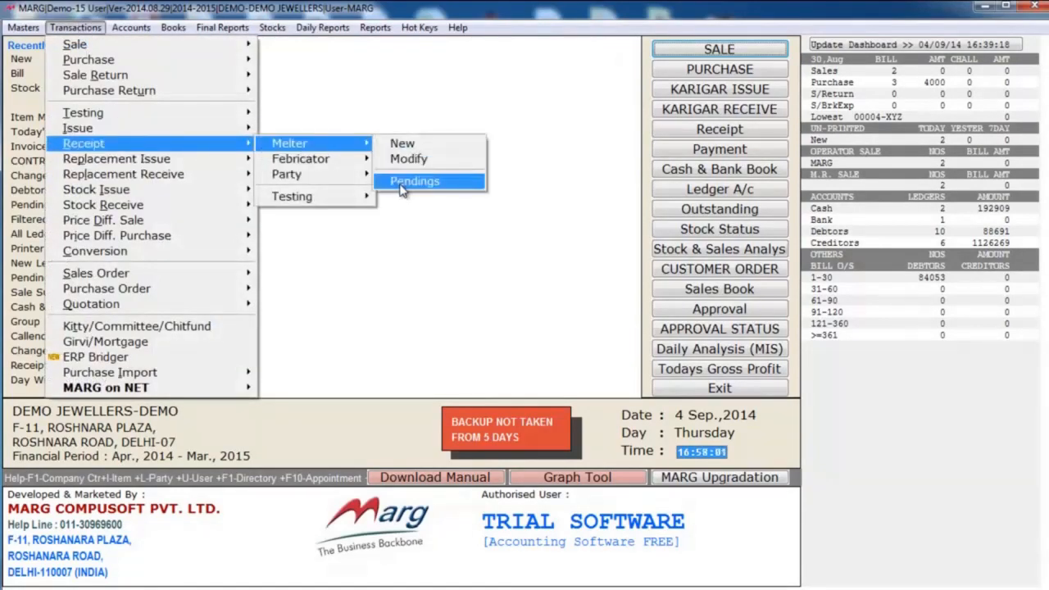
pyautogui.click(403, 181)
pyautogui.press('Down')
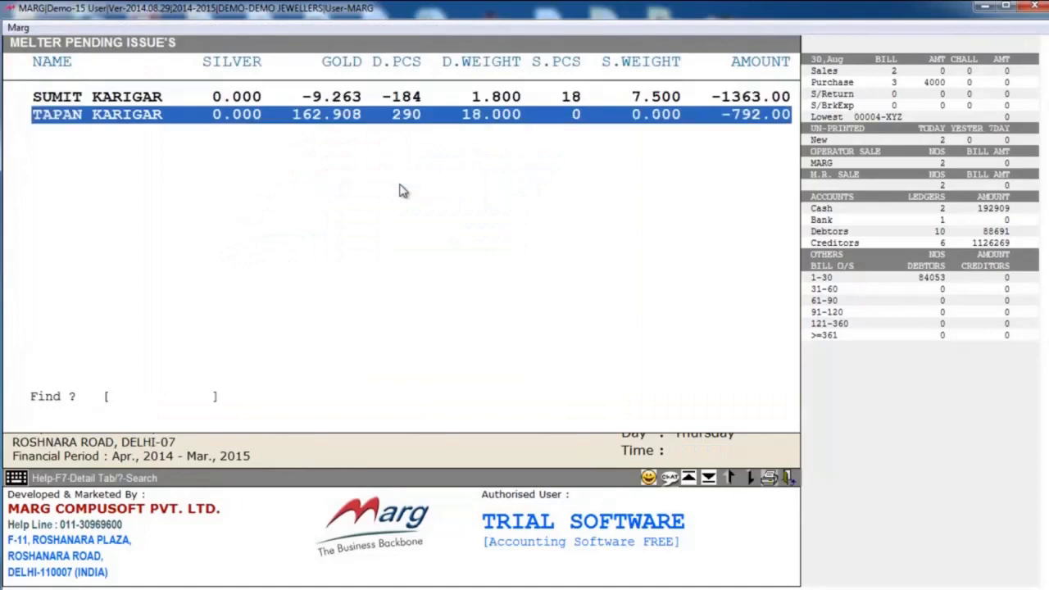
pyautogui.press('Escape')
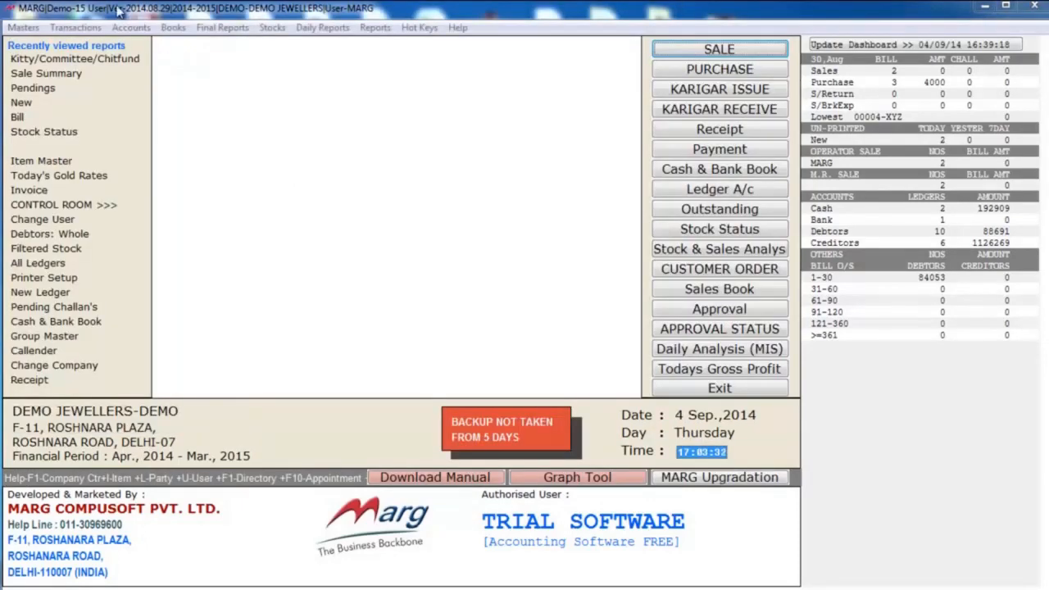
# - Open the Kitty/Committee/Chitfund module and view its Kitty Group and Ledger Master records
pyautogui.click(75, 27)
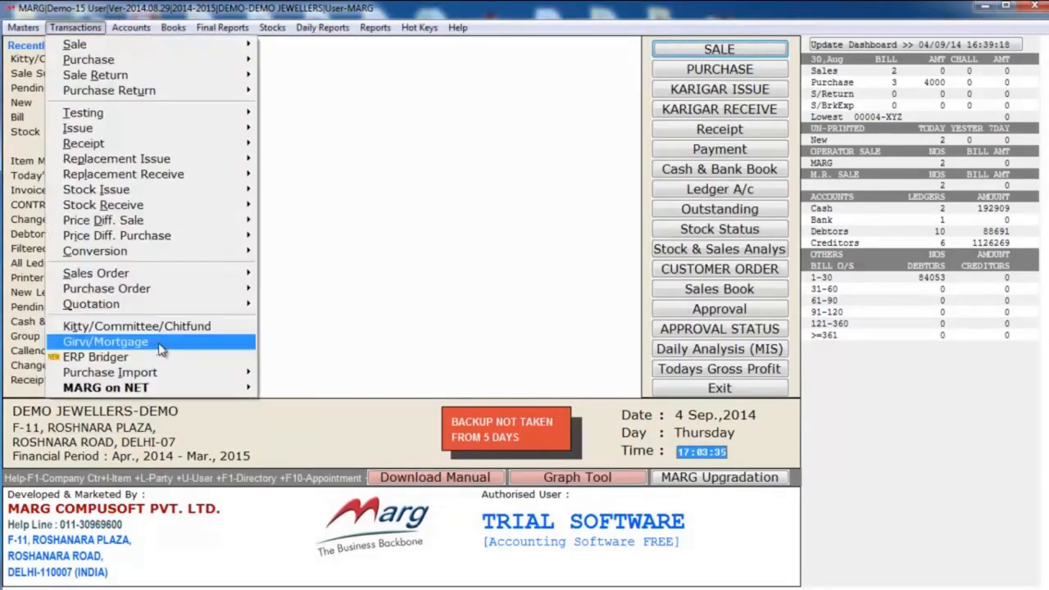
pyautogui.click(187, 331)
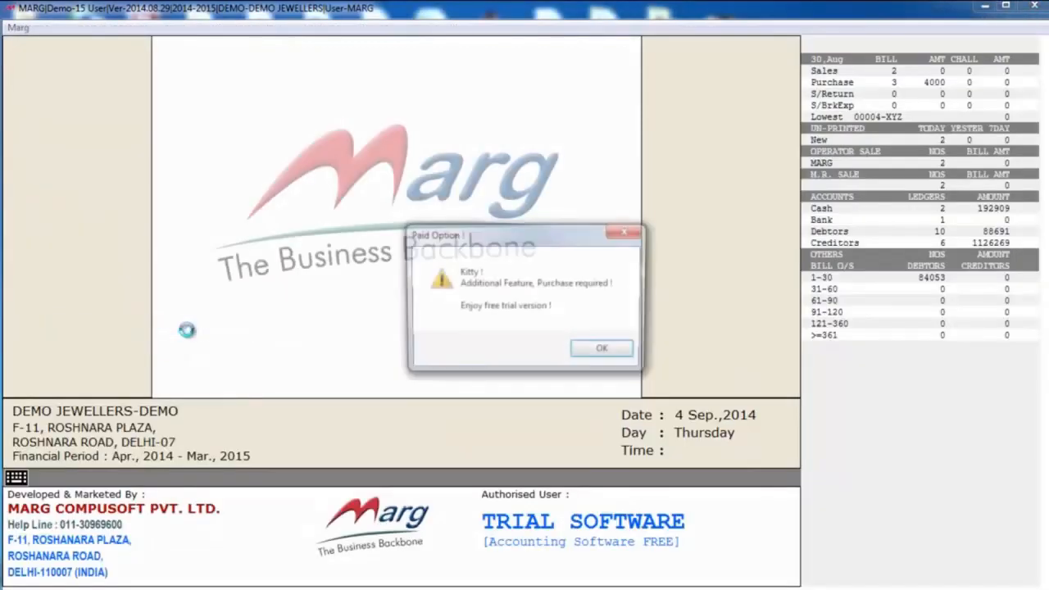
pyautogui.click(602, 351)
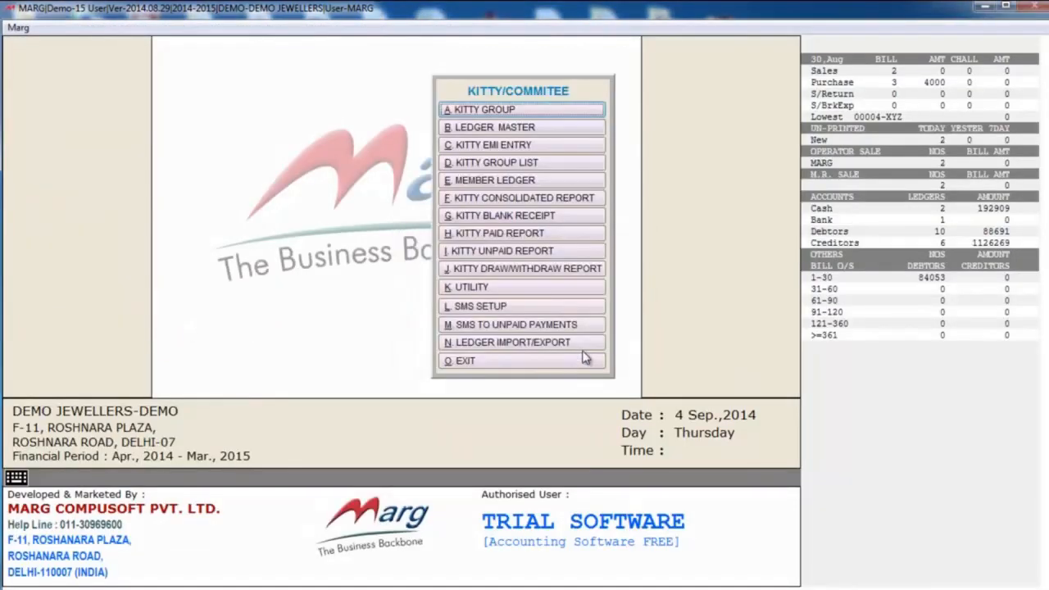
pyautogui.click(497, 111)
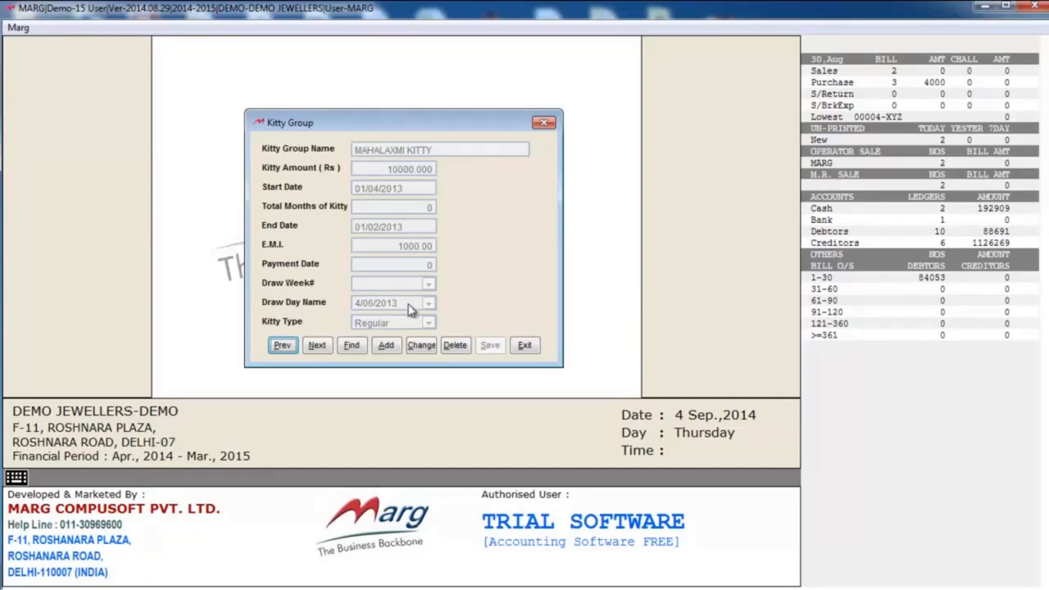
pyautogui.click(529, 348)
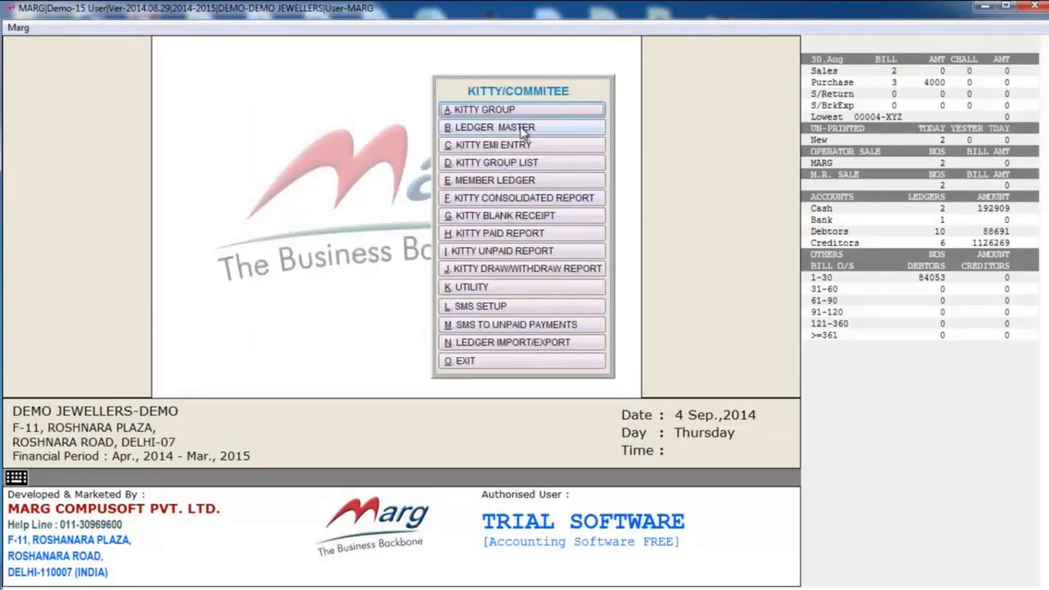
pyautogui.click(534, 131)
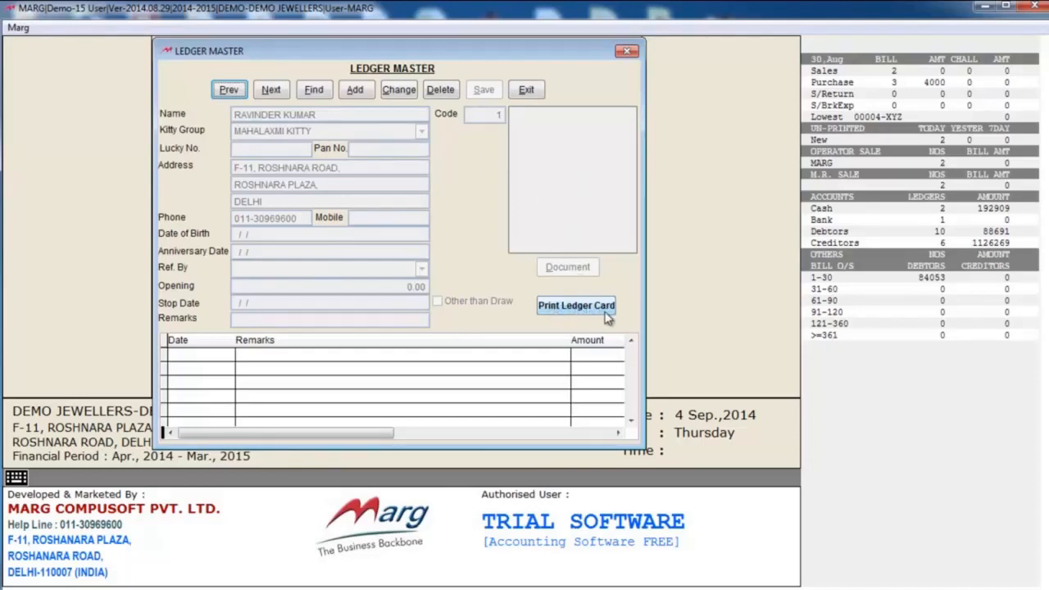
pyautogui.click(527, 90)
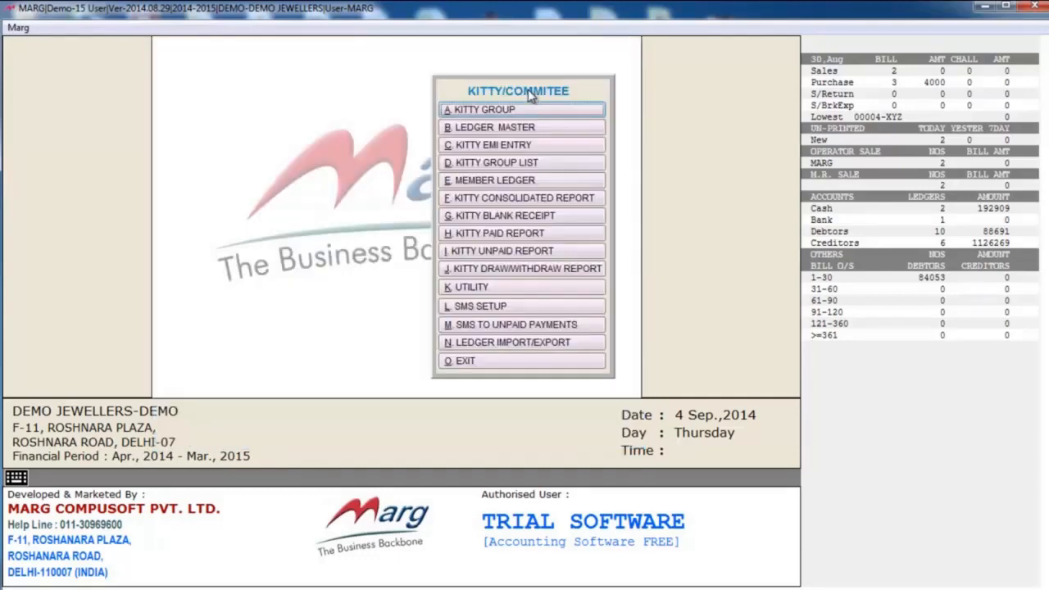
# - Look at the Kitty EMI Entry form with MAHALAXMI KITTY chosen and its member list, and close it without an entry
pyautogui.click(545, 150)
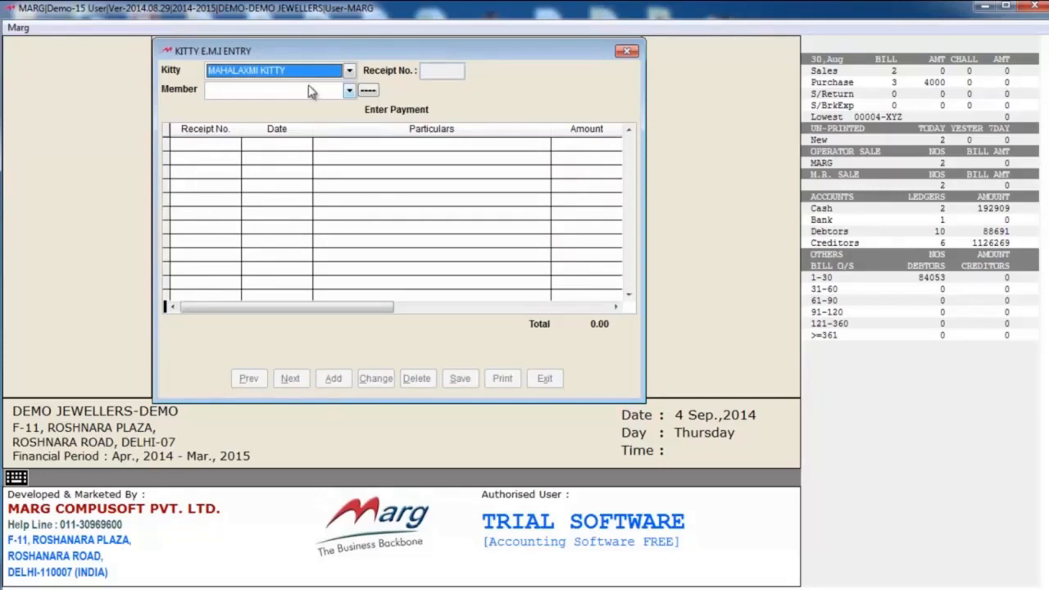
pyautogui.click(348, 72)
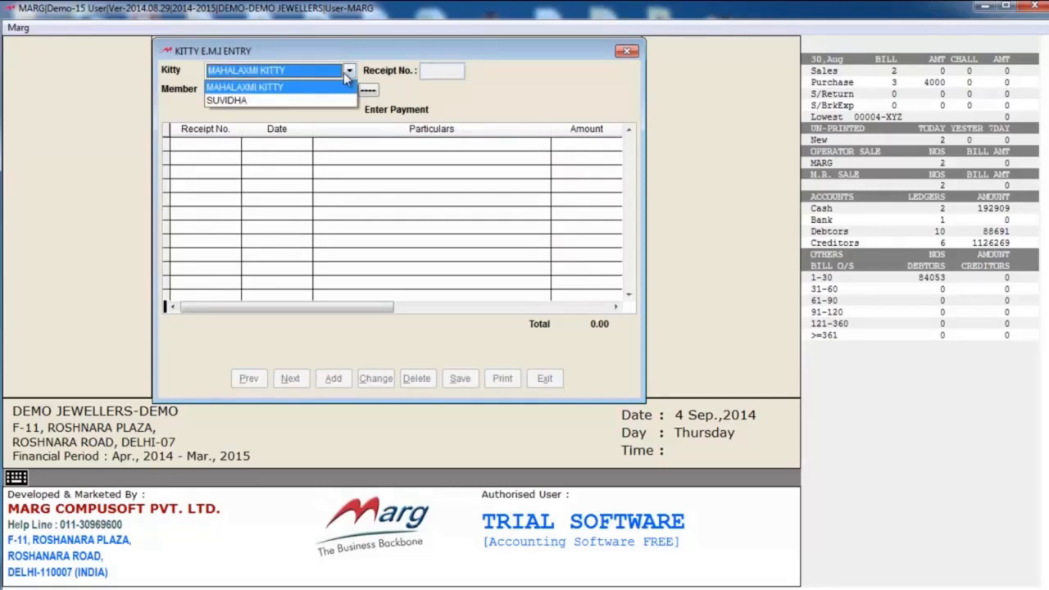
pyautogui.click(330, 88)
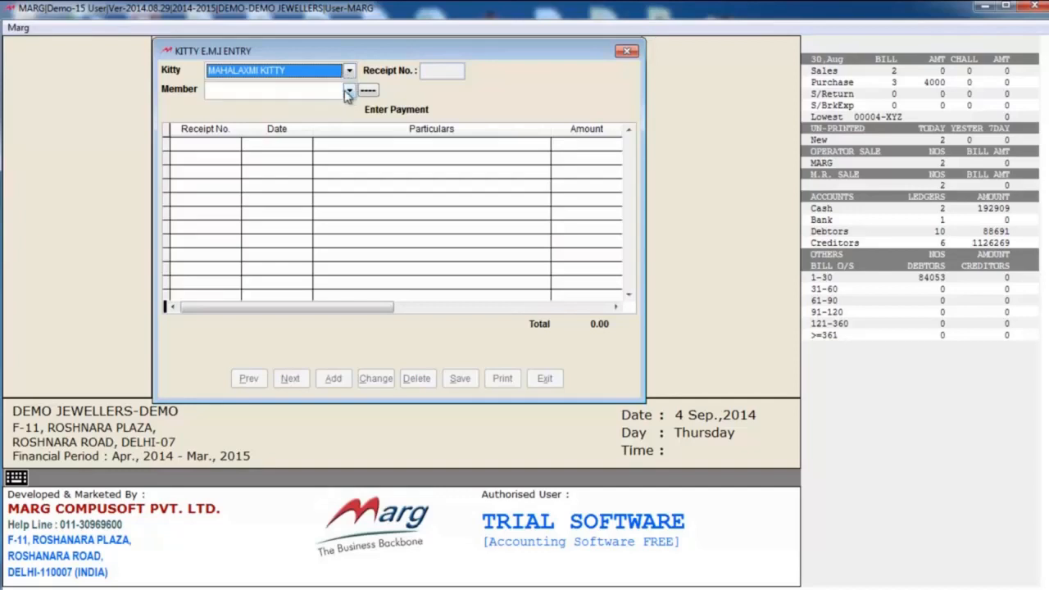
pyautogui.click(349, 90)
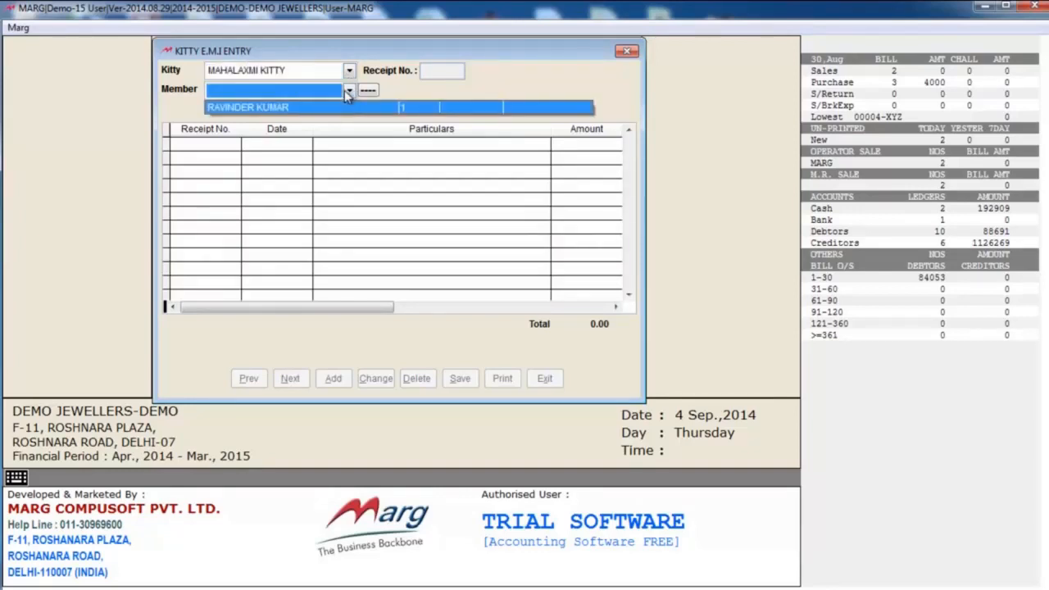
pyautogui.click(348, 91)
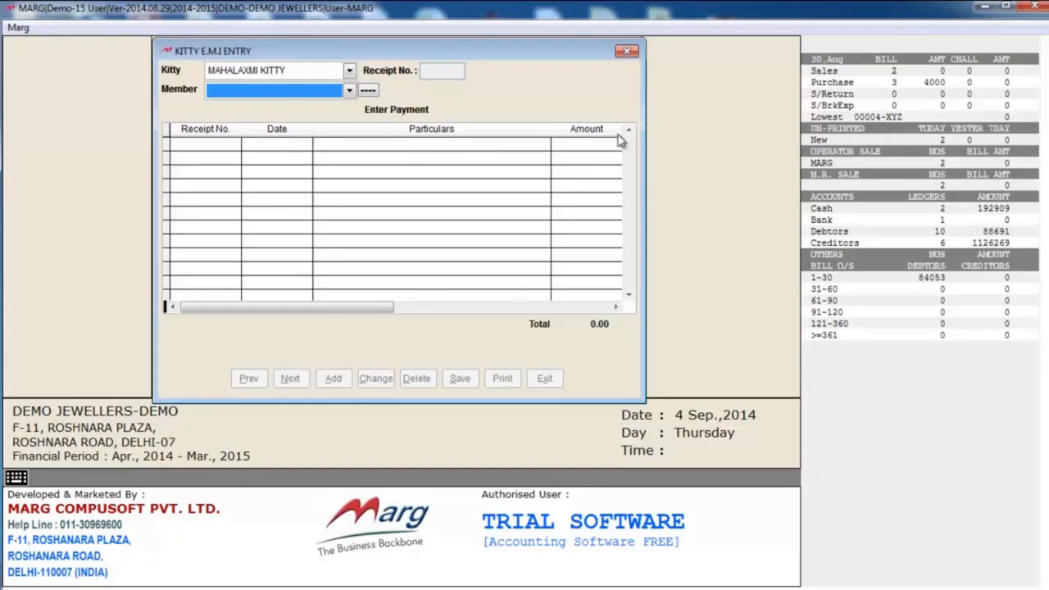
pyautogui.press('Escape')
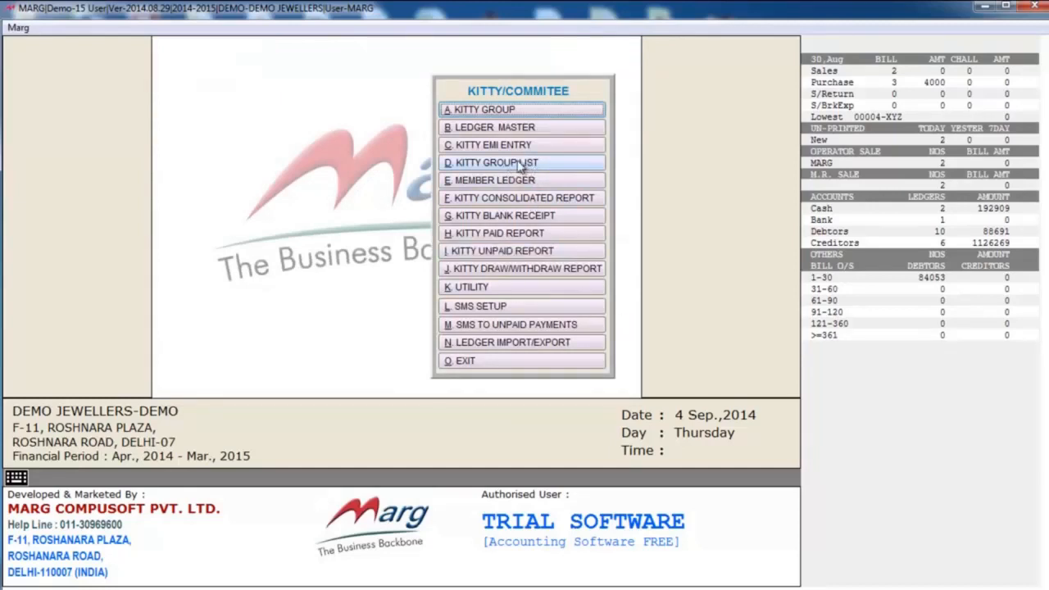
# - View the Kitty Group List report for all kitty groups and close it
pyautogui.click(595, 163)
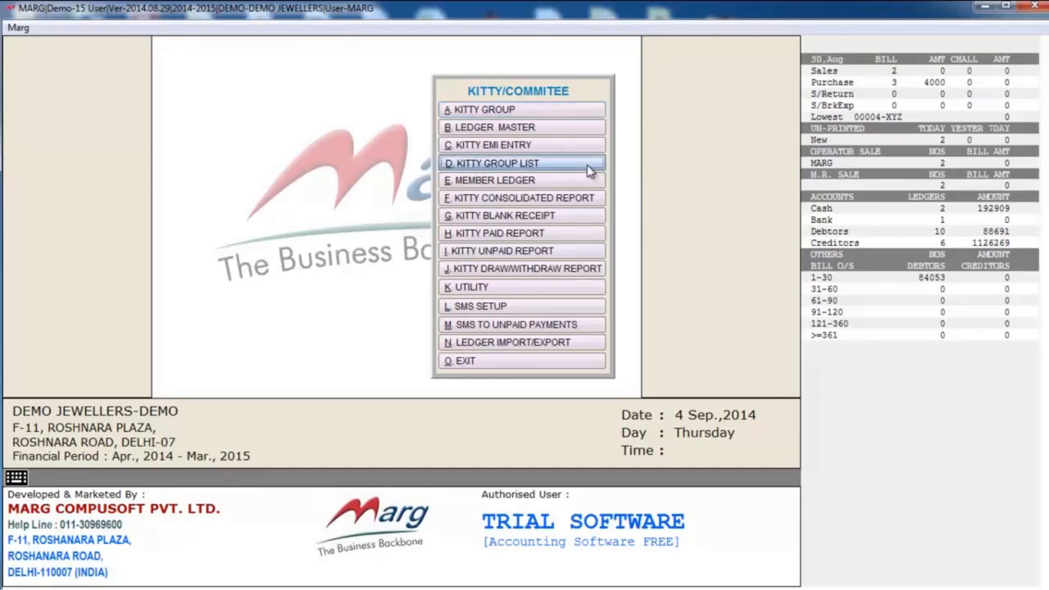
pyautogui.press('Return')
pyautogui.press('Return')
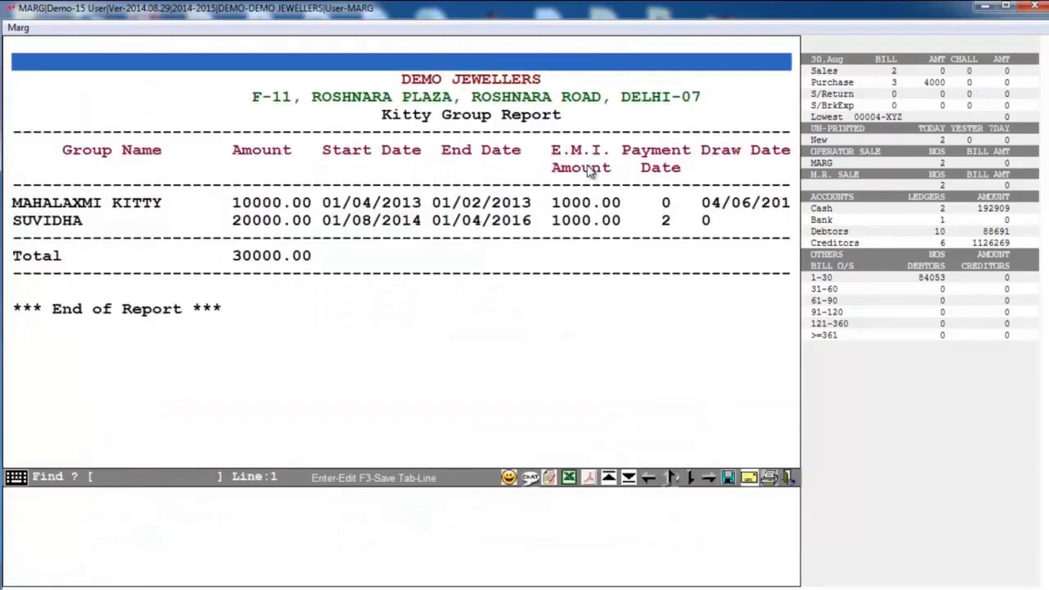
pyautogui.press('Escape')
# - Generate the Member Ledger report Kitty Wise, with Member Wise Separate set to No and both MAHALAXMI KITTY and SUVIDHA selected
pyautogui.click(534, 180)
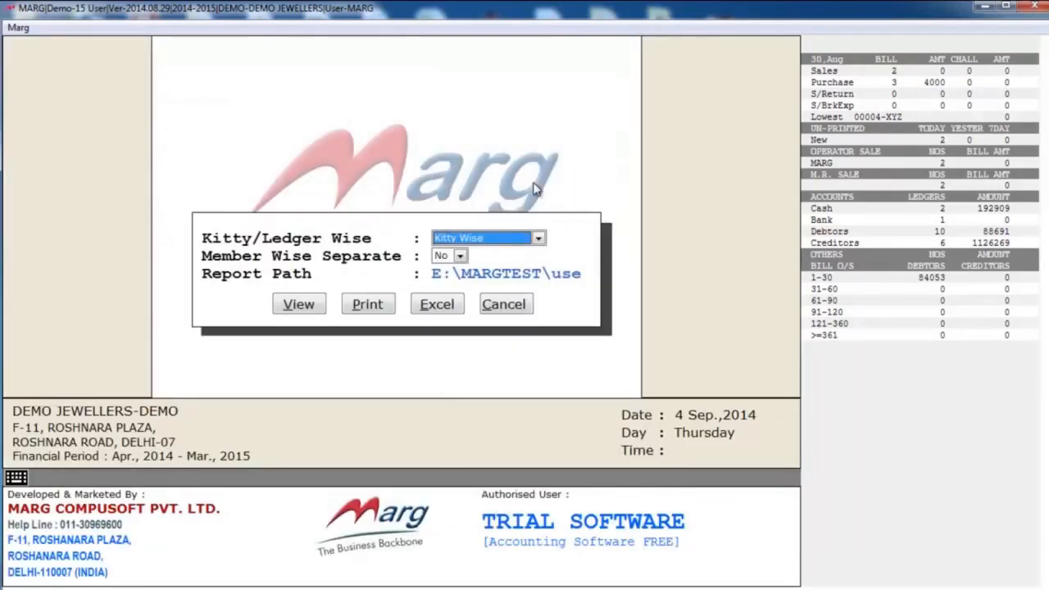
pyautogui.press('Return')
pyautogui.press('Return')
pyautogui.press('Return')
pyautogui.press('Return')
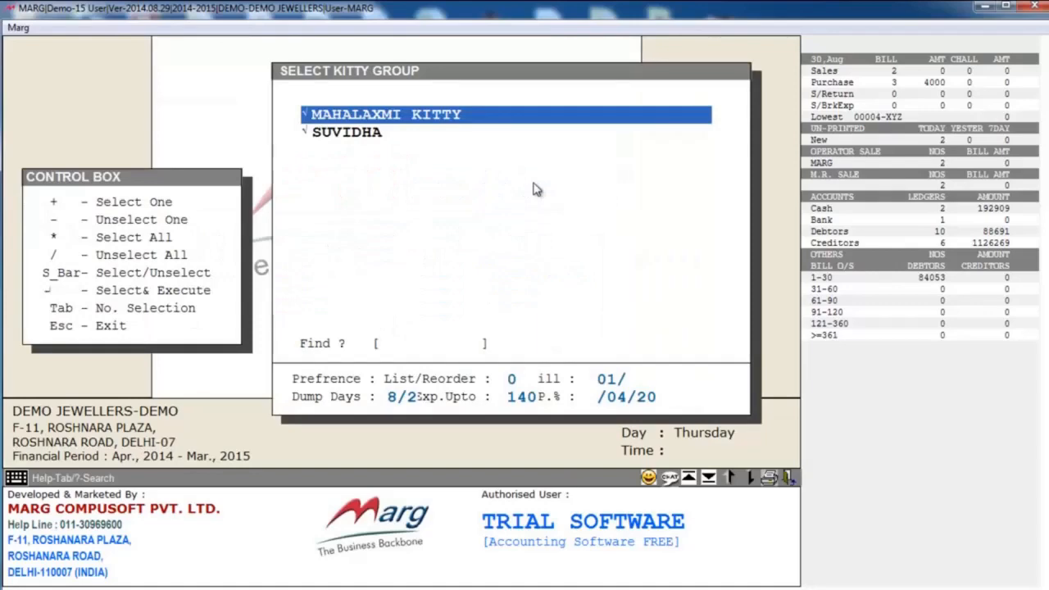
pyautogui.press('Return')
pyautogui.press('Return')
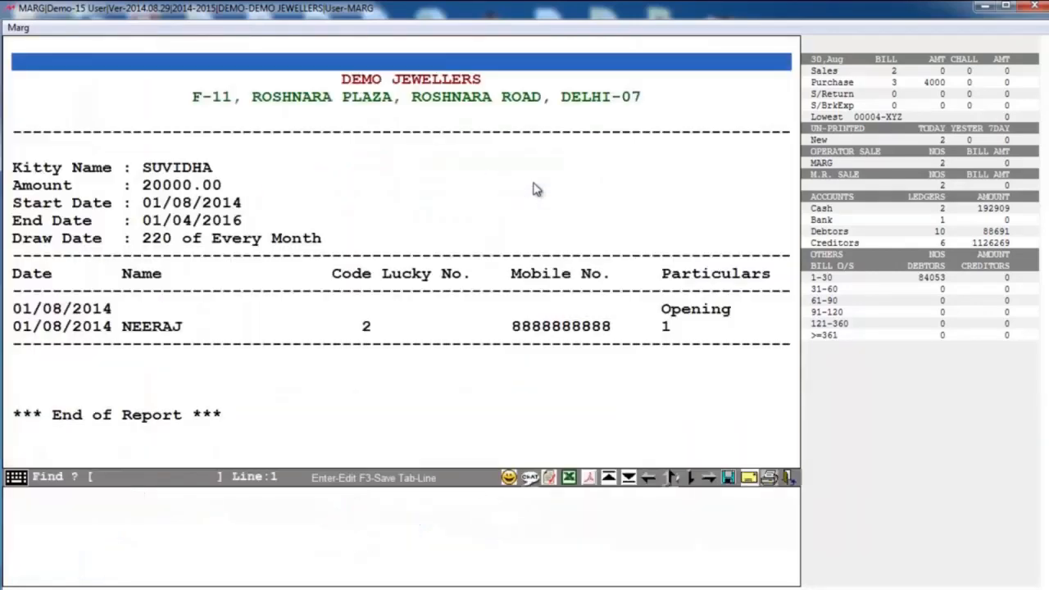
# - Examine the member ledger report's rows and further columns, and close it
pyautogui.press('Down')
pyautogui.press('Down')
pyautogui.press('Down')
pyautogui.press('Down')
pyautogui.press('Down')
pyautogui.press('Down')
pyautogui.press('Down')
pyautogui.press('Down')
pyautogui.press('Down')
pyautogui.press('Down')
pyautogui.press('Down')
pyautogui.press('Down')
pyautogui.press('Down')
pyautogui.press('Down')
pyautogui.press('Down')
pyautogui.press('Down')
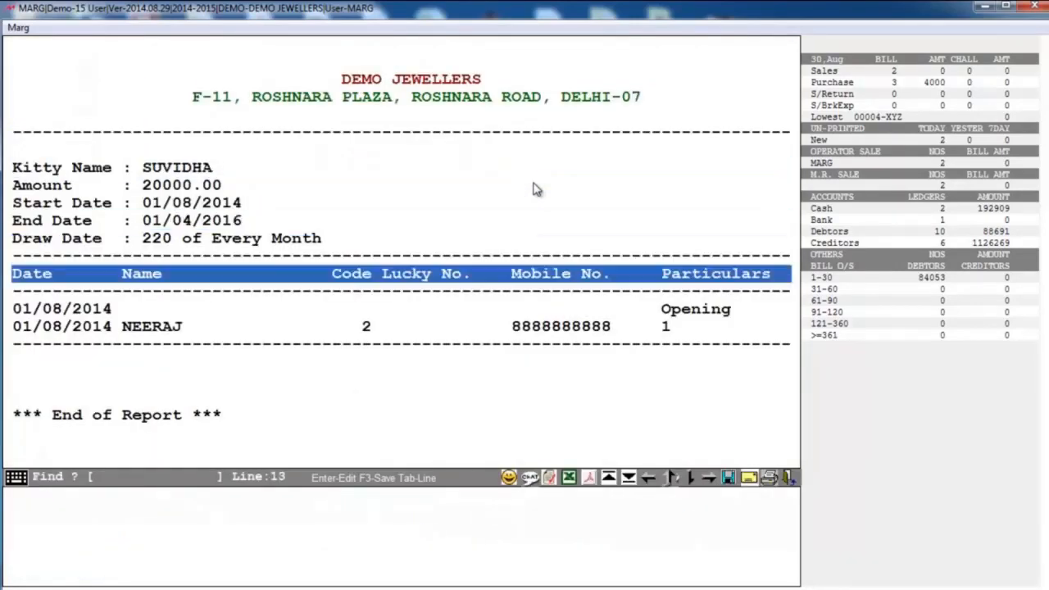
pyautogui.press('Right')
pyautogui.press('Right')
pyautogui.press('Right')
pyautogui.press('Right')
pyautogui.press('Right')
pyautogui.press('Right')
pyautogui.press('Right')
pyautogui.press('Right')
pyautogui.press('Right')
pyautogui.press('Right')
pyautogui.press('Escape')
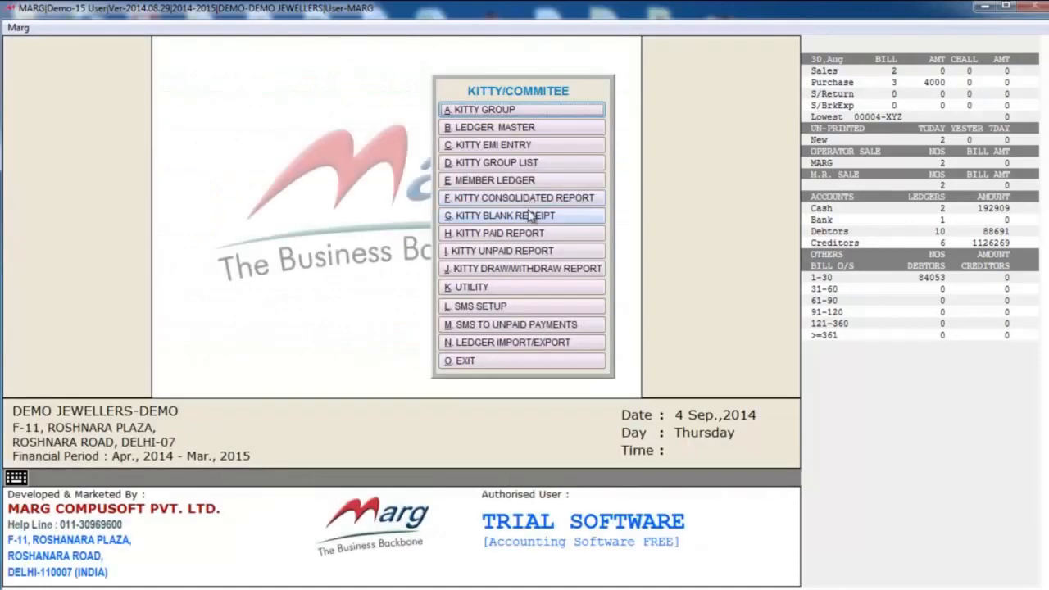
# - View the Kitty Consolidated Report for MAHALAXMI KITTY, examine its paid and pending instalment columns, and close it
pyautogui.click(523, 199)
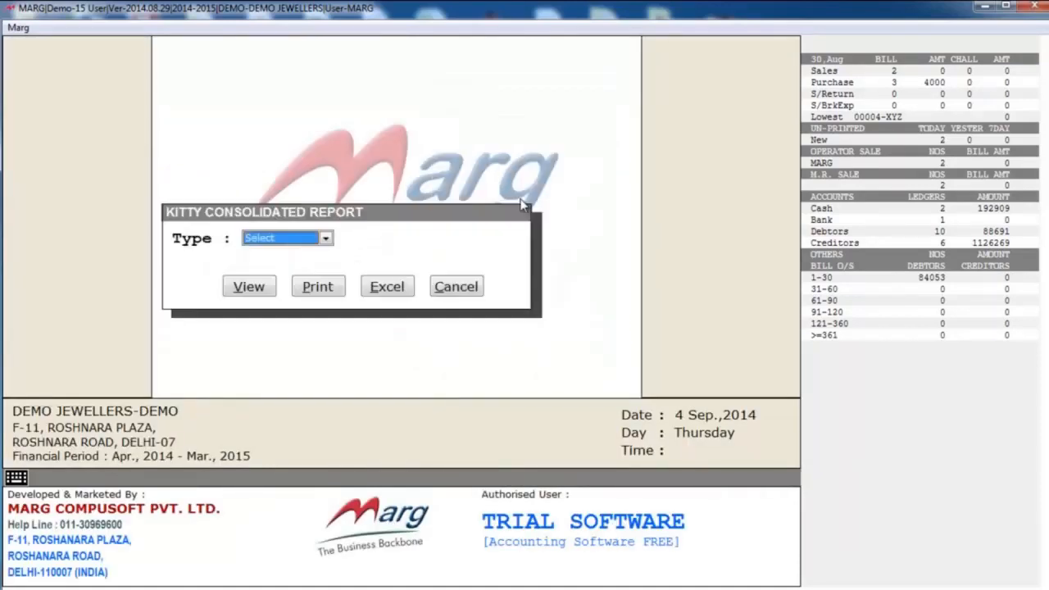
pyautogui.press('Return')
pyautogui.press('Return')
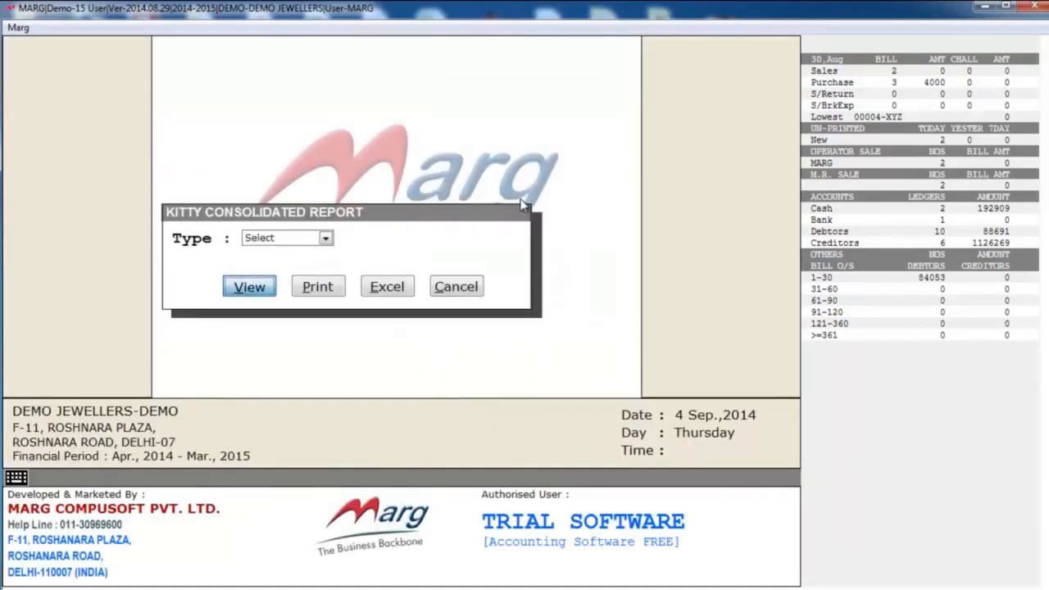
pyautogui.press('Return')
pyautogui.press('Down')
pyautogui.press('Return')
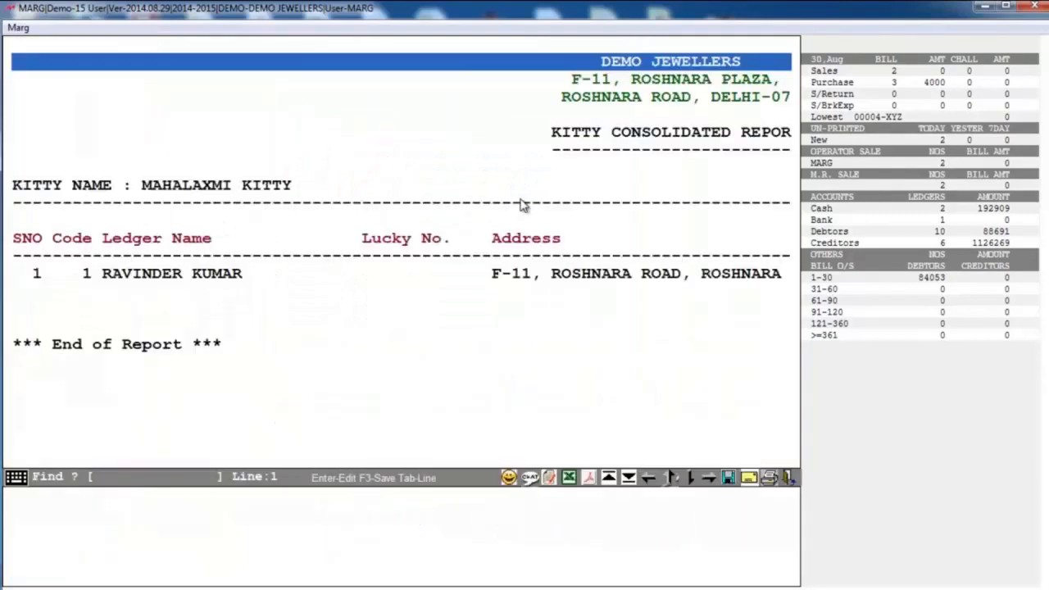
pyautogui.press('Right')
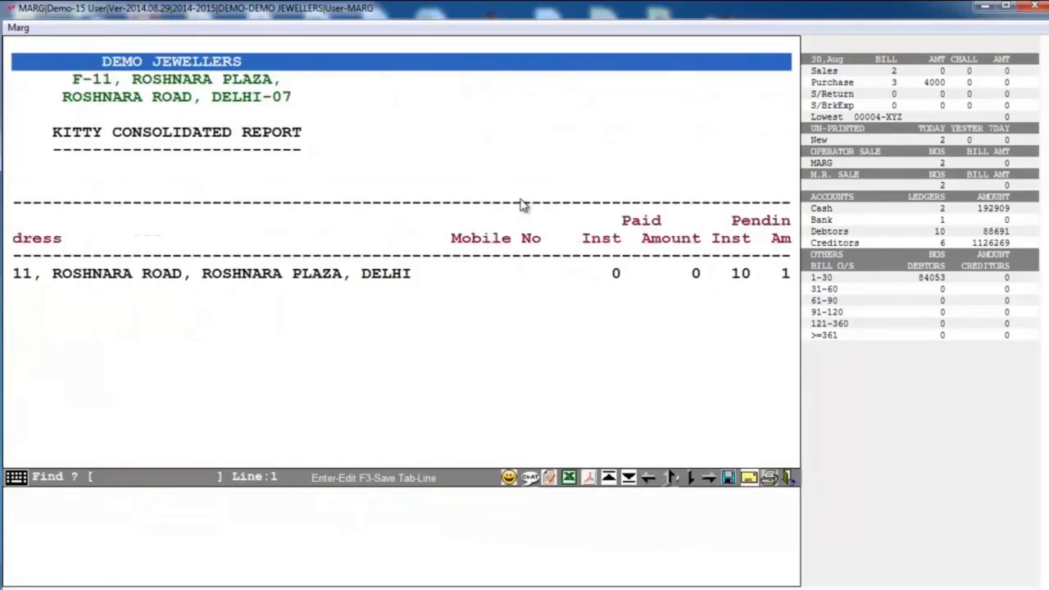
pyautogui.press('Left')
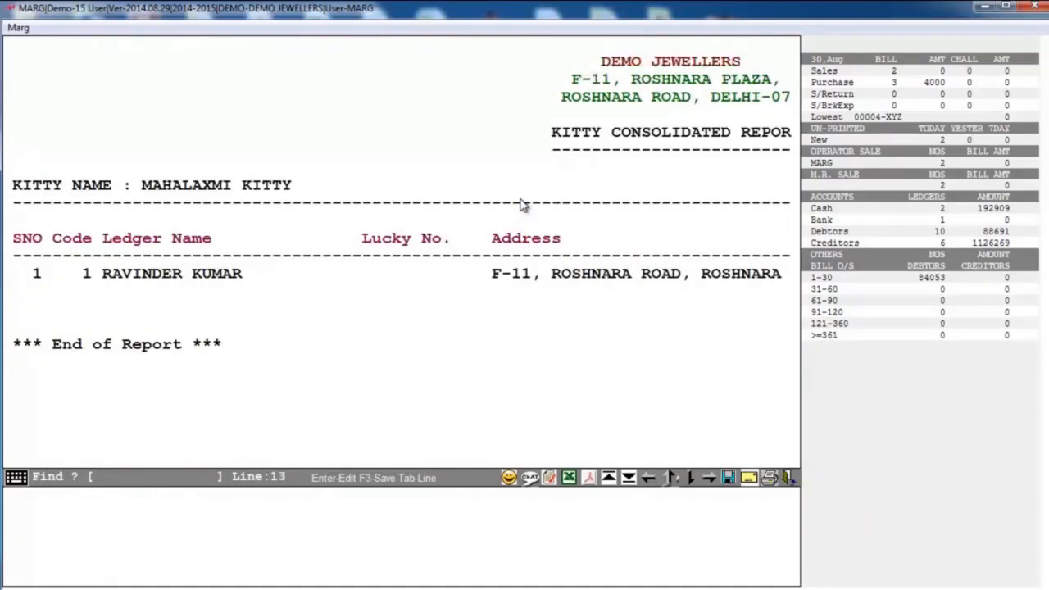
pyautogui.press('Right')
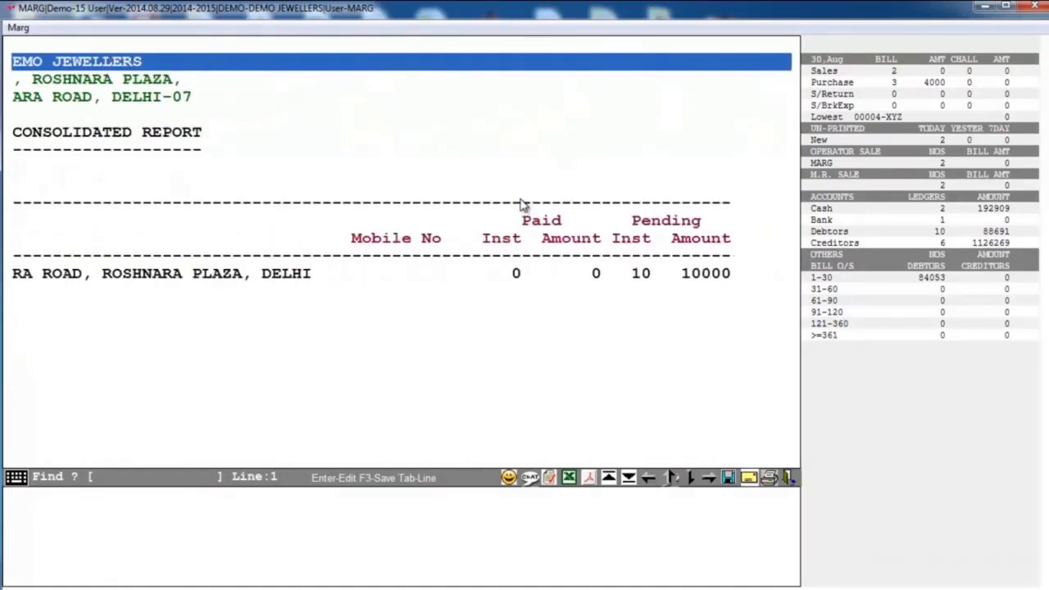
pyautogui.press('Escape')
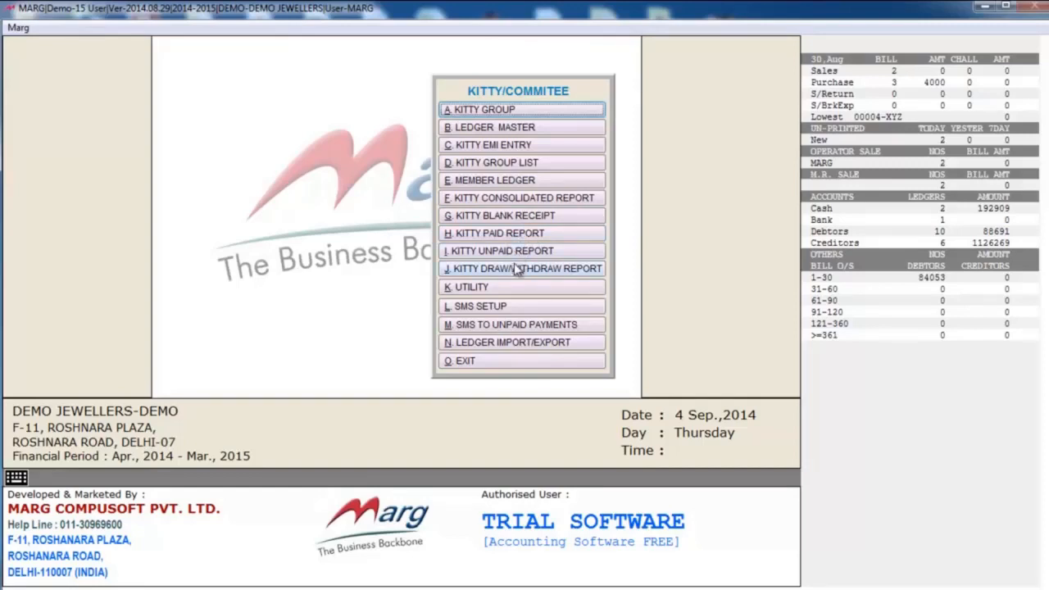
# - Look at the kitty SMS Setup form with its message types and parameters, and leave the Kitty/Committee module
pyautogui.click(505, 308)
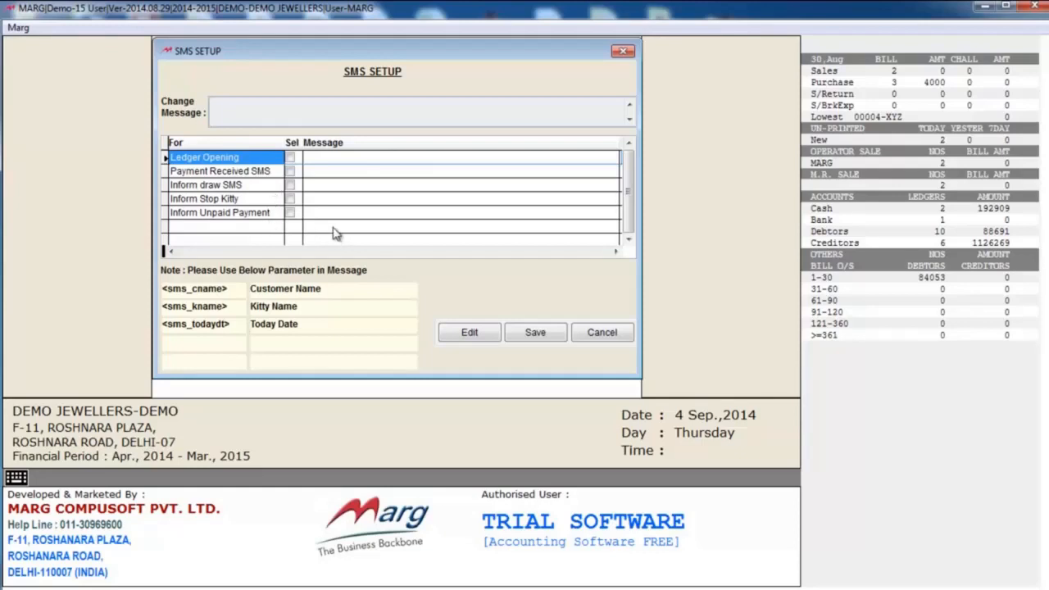
pyautogui.press('Escape')
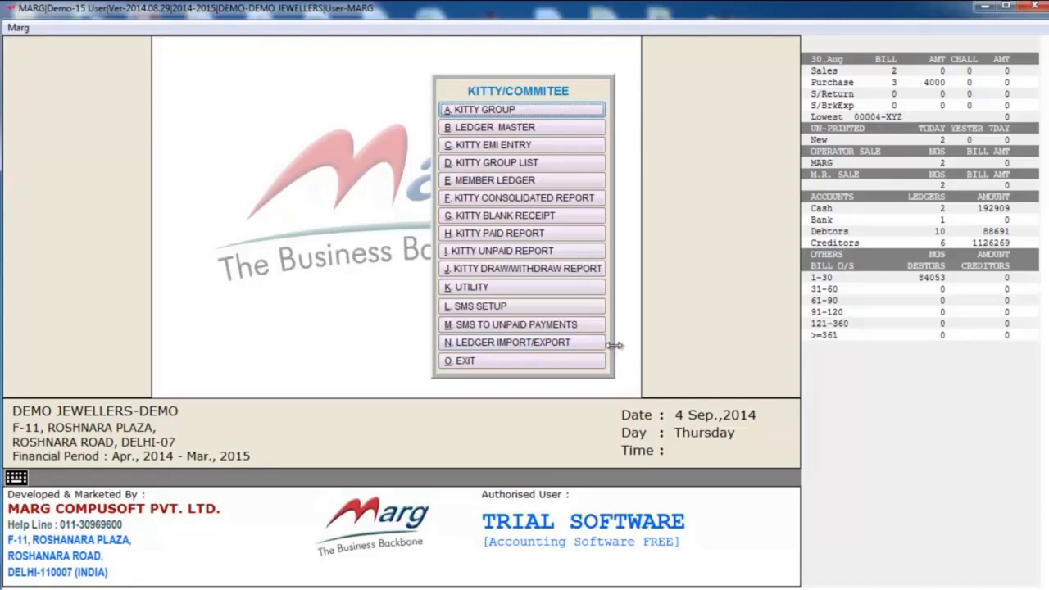
pyautogui.click(548, 362)
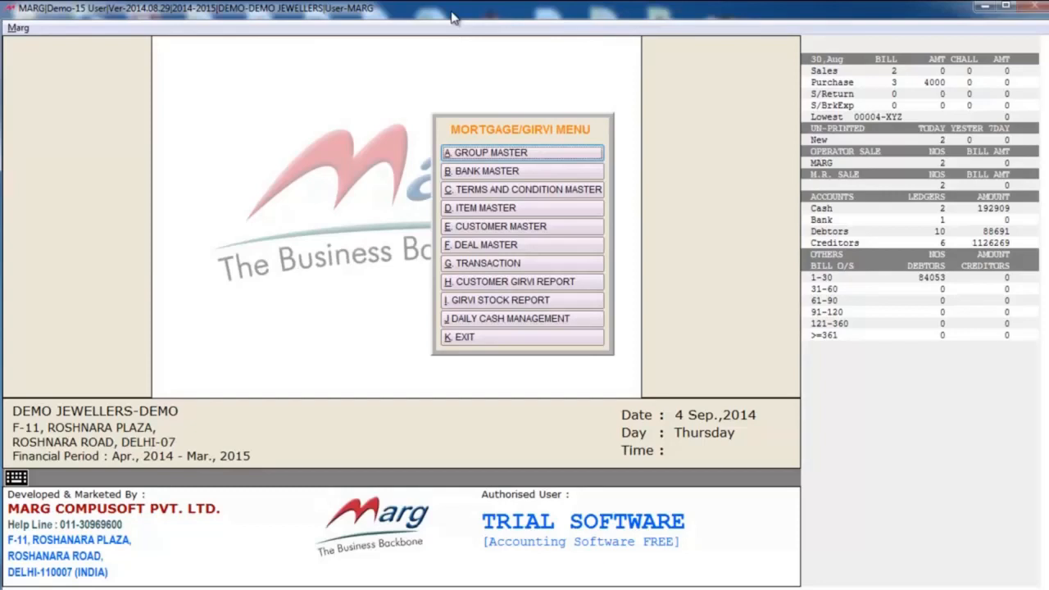
# - Look at the Group Master and Bank Master of the Mortgage/Girvi module and close each one
pyautogui.click(522, 154)
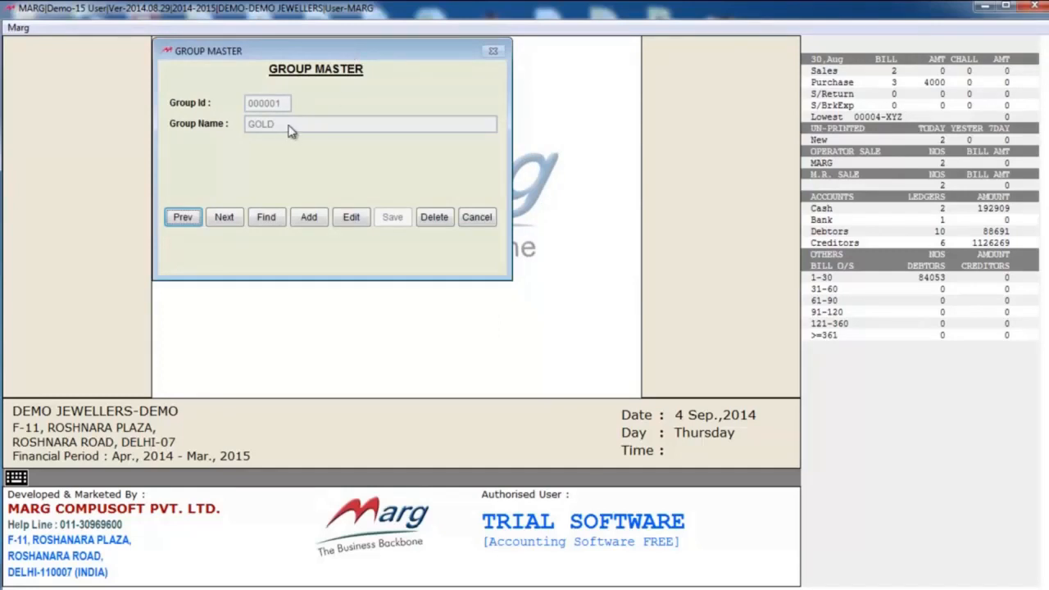
pyautogui.press('Escape')
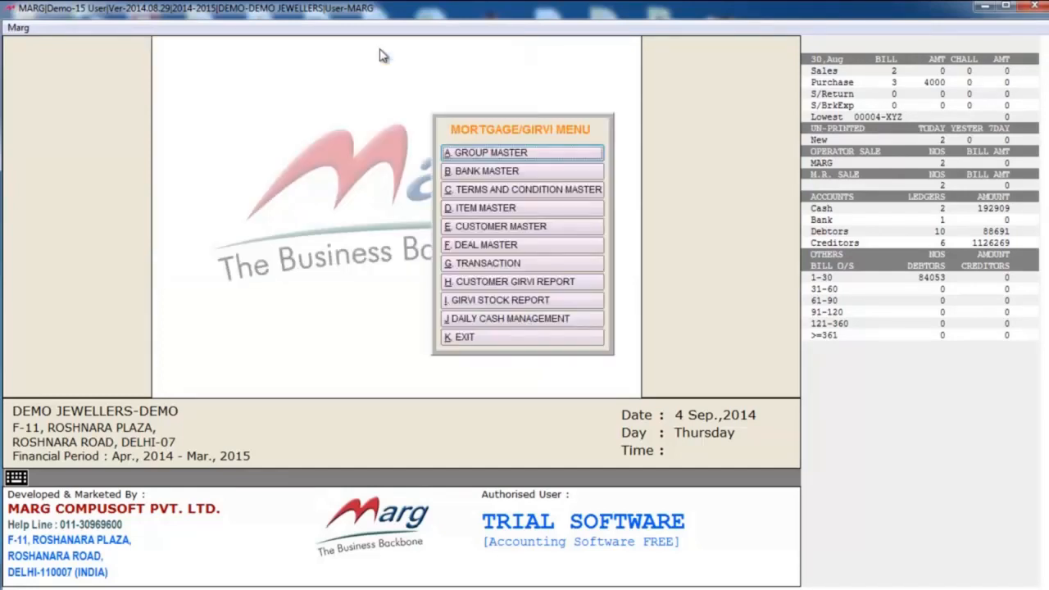
pyautogui.click(502, 174)
pyautogui.press('Escape')
# - Look at the Mortgage/Girvi module's Terms and Condition Master and Item Master, closing both without changes
pyautogui.click(503, 196)
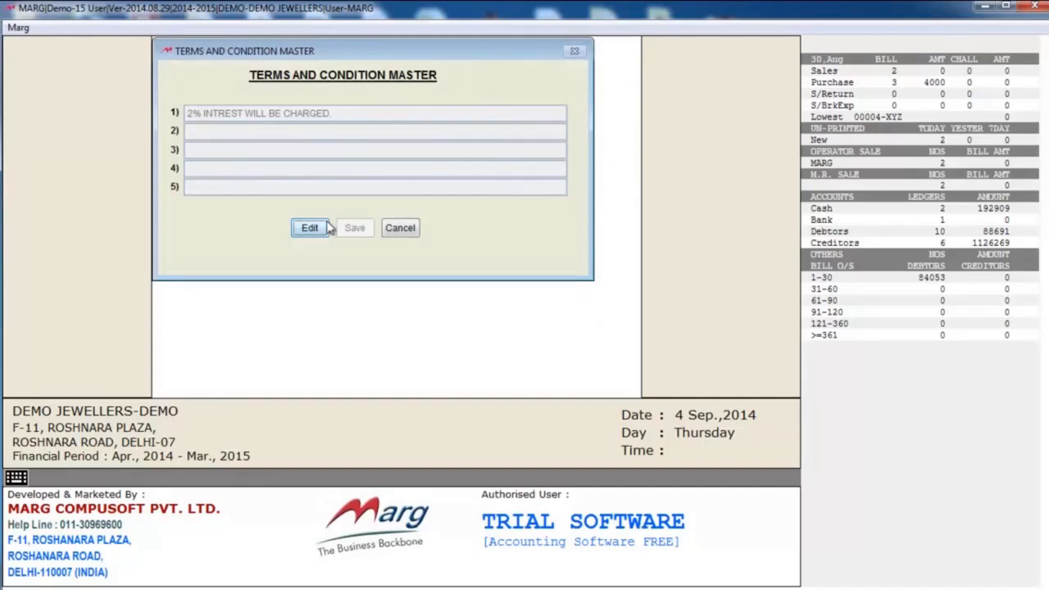
pyautogui.press('Escape')
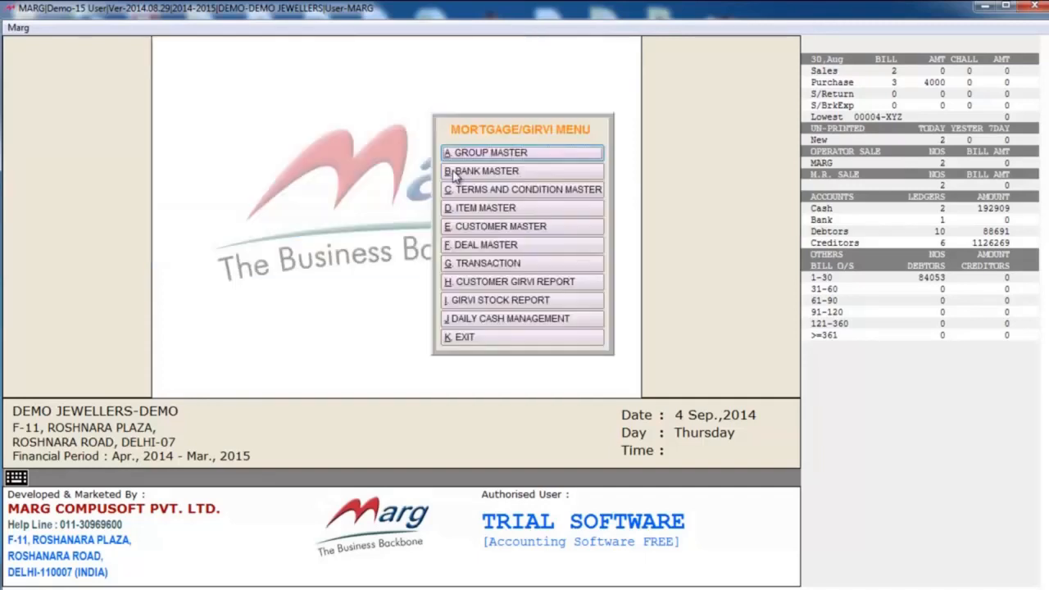
pyautogui.click(517, 210)
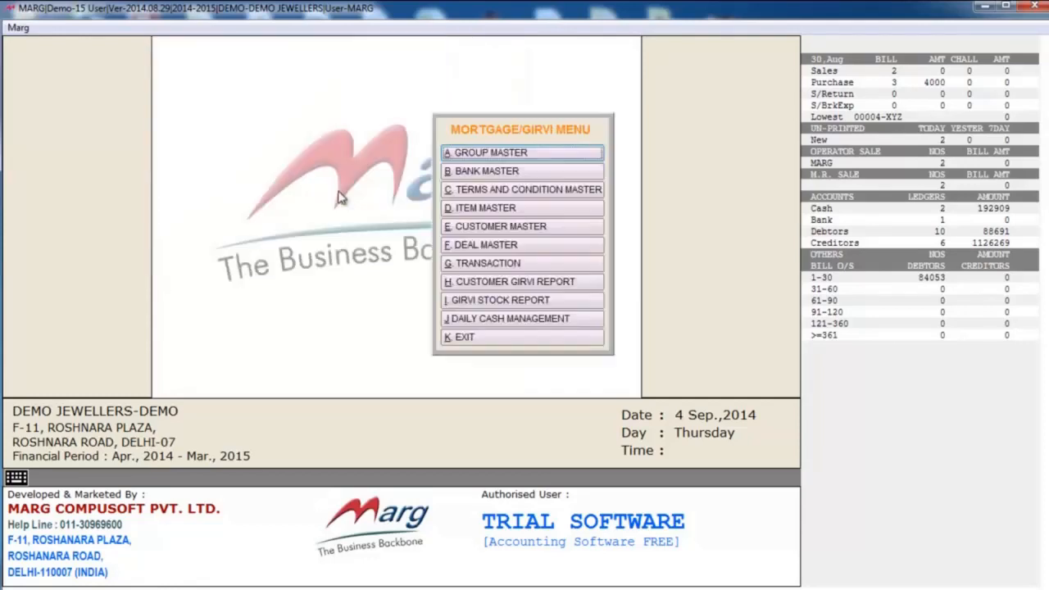
pyautogui.press('Escape')
# - Look at the girvi Customer Master record with its contact, ID and image fields, and exit the form
pyautogui.click(527, 233)
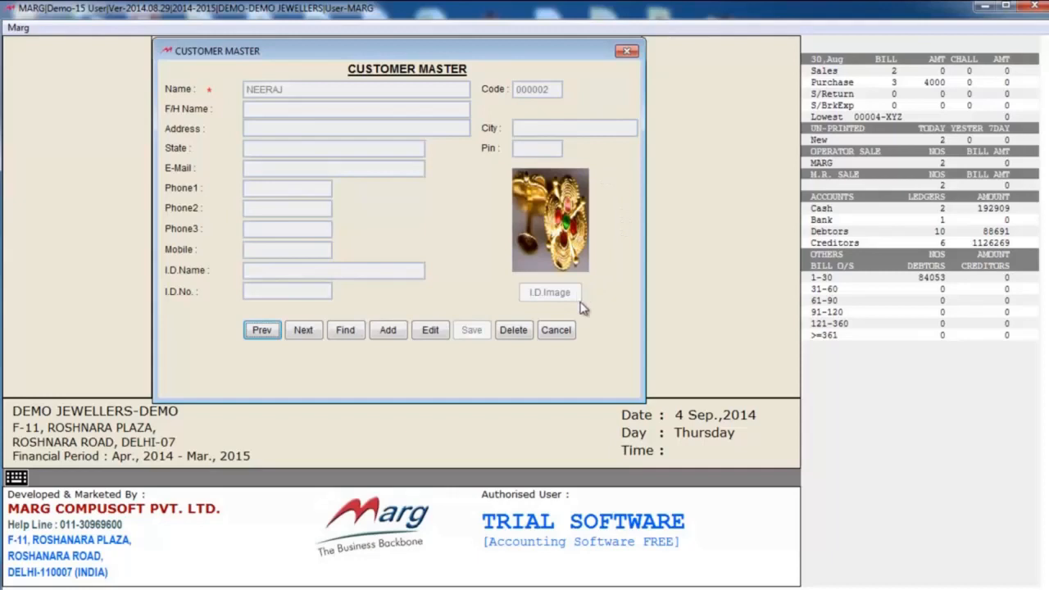
pyautogui.click(560, 332)
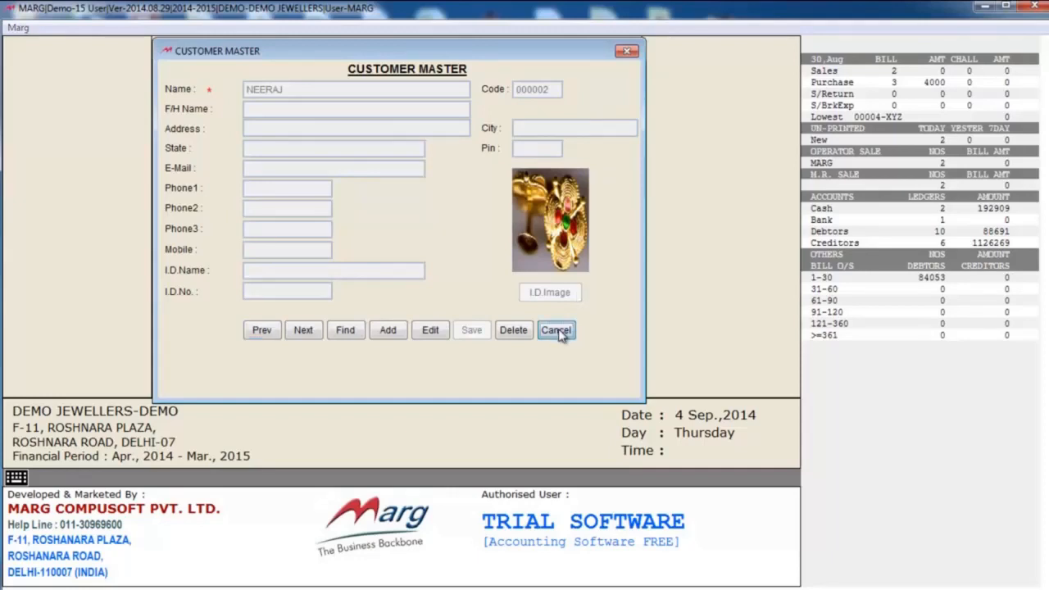
pyautogui.click(526, 341)
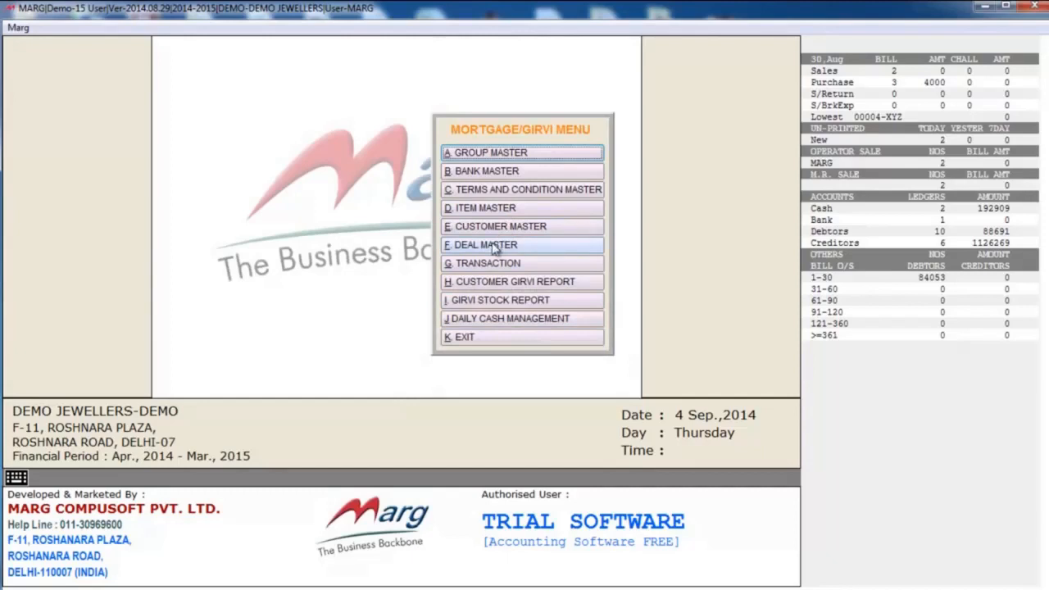
# - Look at the Deal Master record for the pledged gold bangles and exit the form
pyautogui.click(494, 247)
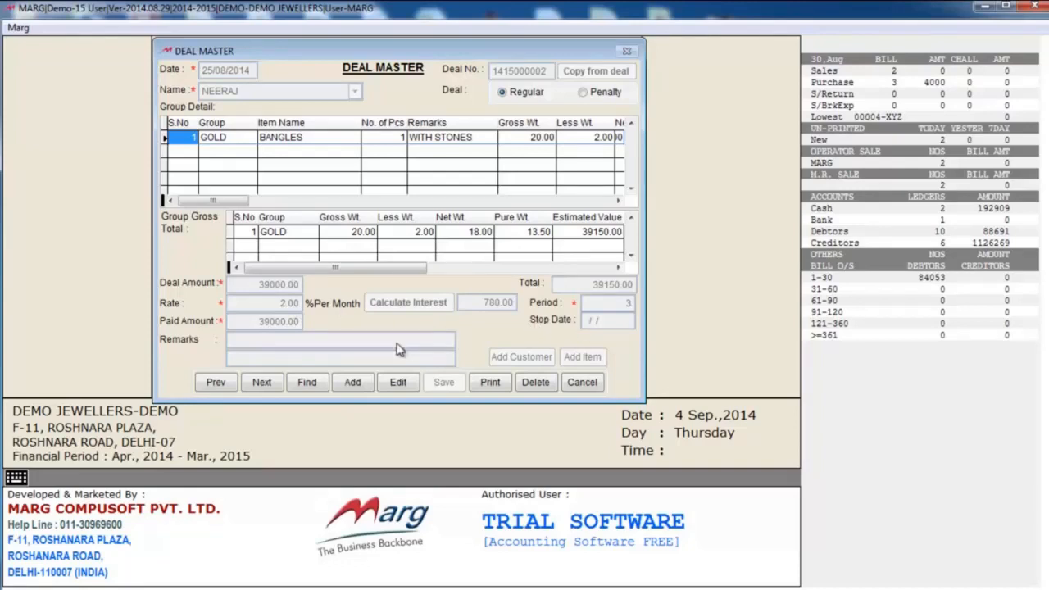
pyautogui.click(582, 383)
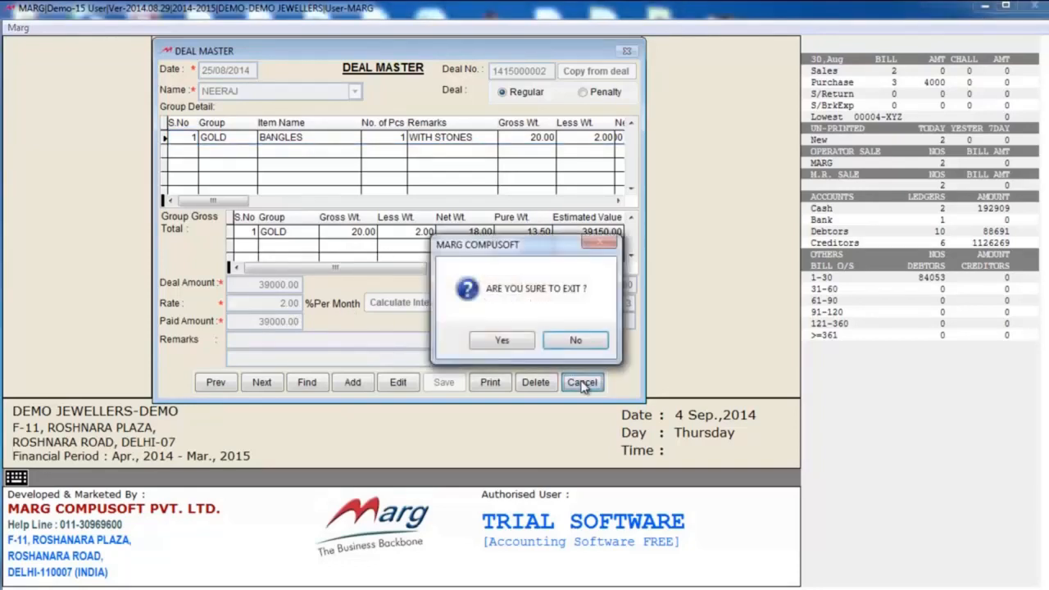
pyautogui.click(521, 342)
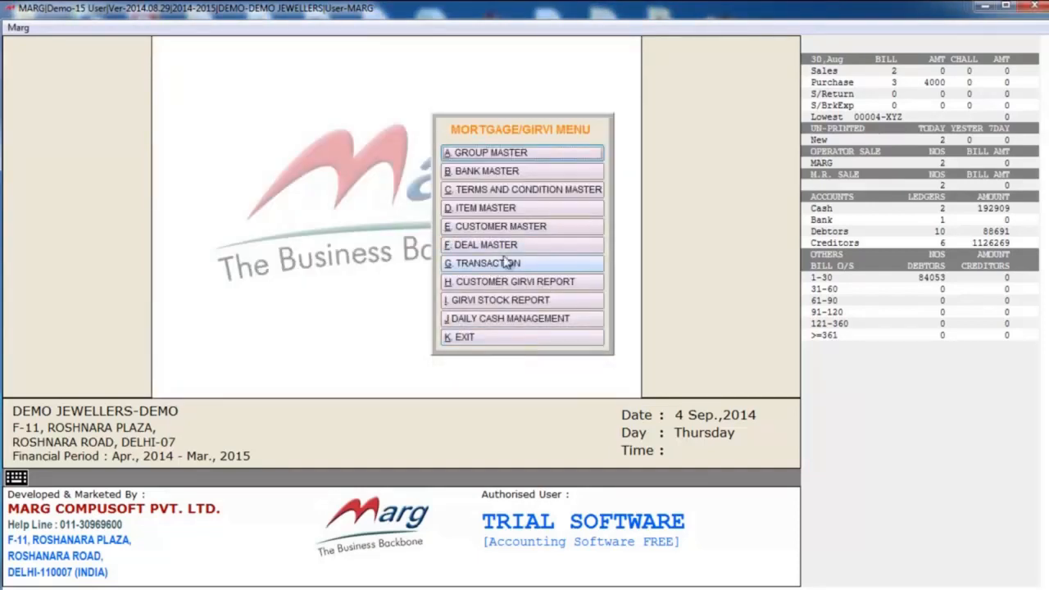
# - Look at the girvi Transaction form with its interest payment details, and close it
pyautogui.click(492, 265)
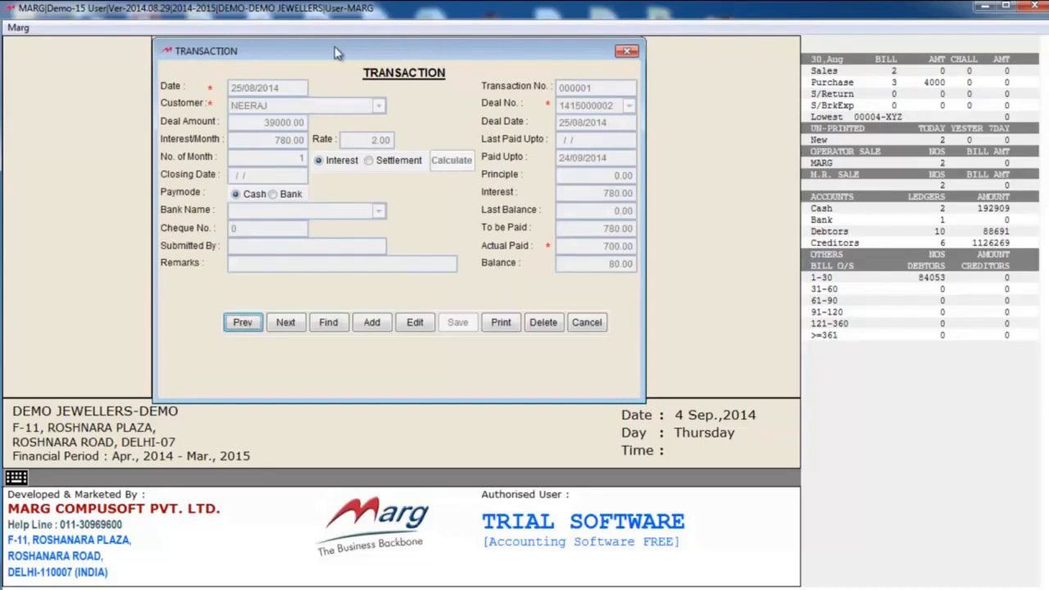
pyautogui.moveTo(334, 47); pyautogui.dragTo(337, 62)
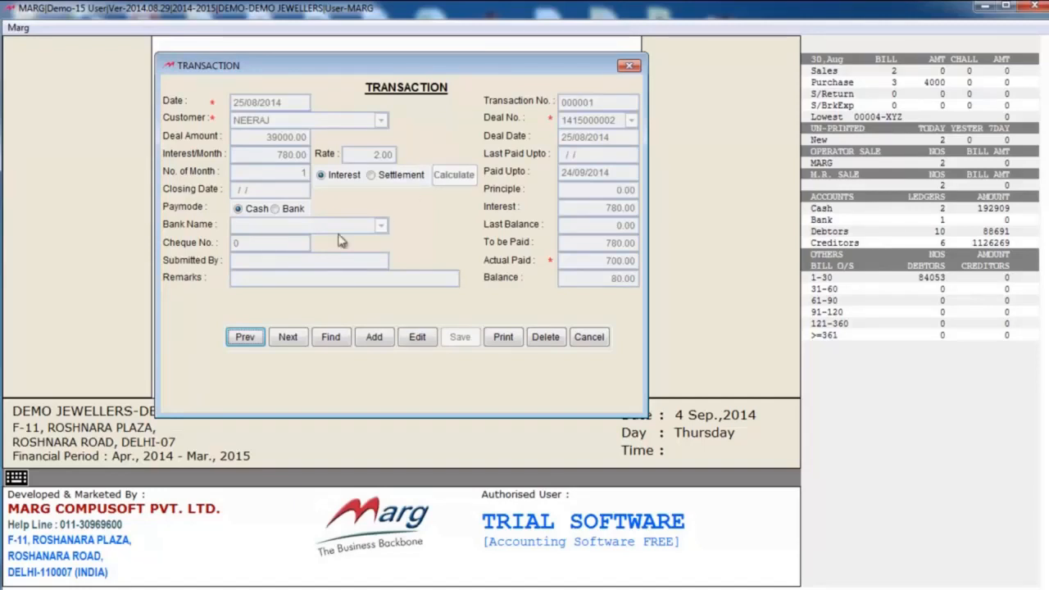
pyautogui.press('Escape')
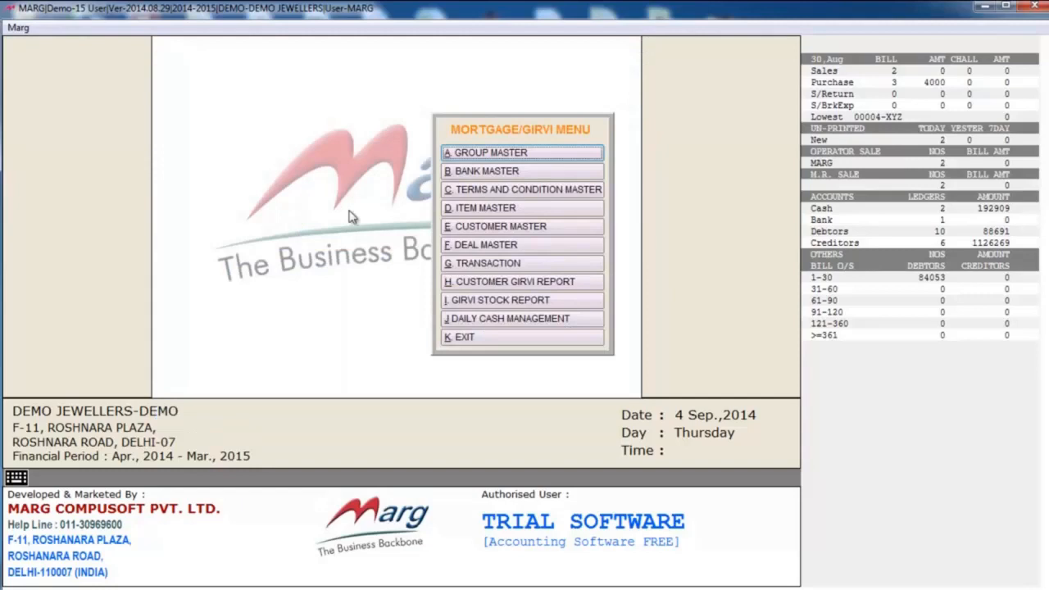
# - View the customer-wise Customer Girvi Report for UNSETTLED deals from 01/04/2014 for the listed customer, read it to the end, and close it
pyautogui.click(516, 284)
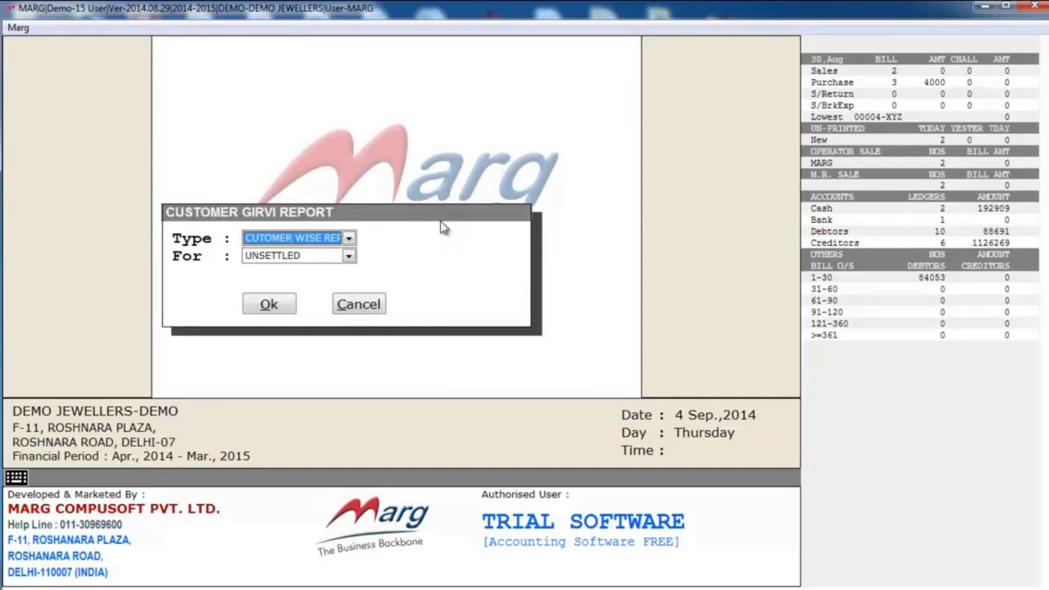
pyautogui.press('Return')
pyautogui.press('Return')
pyautogui.press('Return')
pyautogui.press('Return')
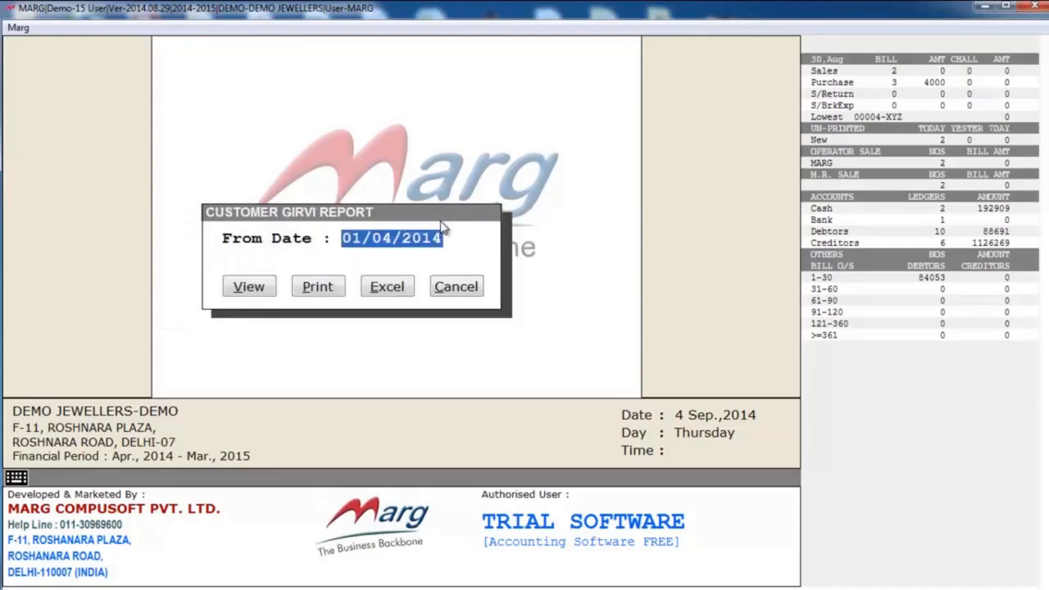
pyautogui.press('Return')
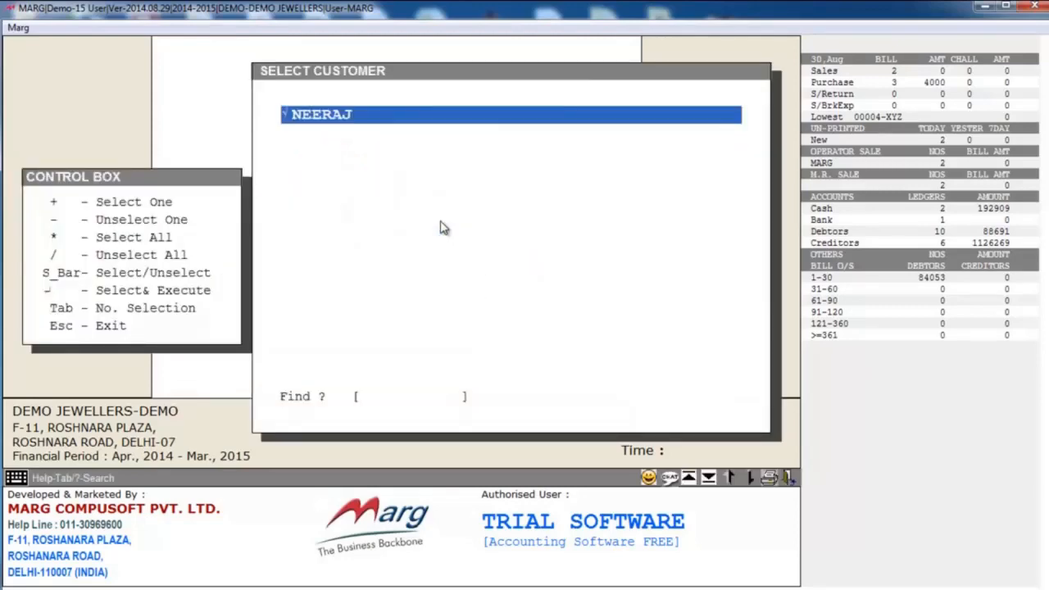
pyautogui.press('Return')
pyautogui.press('Down')
pyautogui.press('Down')
pyautogui.press('Down')
pyautogui.press('Down')
pyautogui.press('Down')
pyautogui.press('Down')
pyautogui.press('Down')
pyautogui.press('Down')
pyautogui.press('Down')
pyautogui.press('Down')
pyautogui.press('Down')
pyautogui.press('Down')
pyautogui.press('Down')
pyautogui.press('Down')
pyautogui.press('Down')
pyautogui.press('Down')
pyautogui.press('Down')
pyautogui.press('Down')
pyautogui.press('Down')
pyautogui.press('Down')
pyautogui.press('Down')
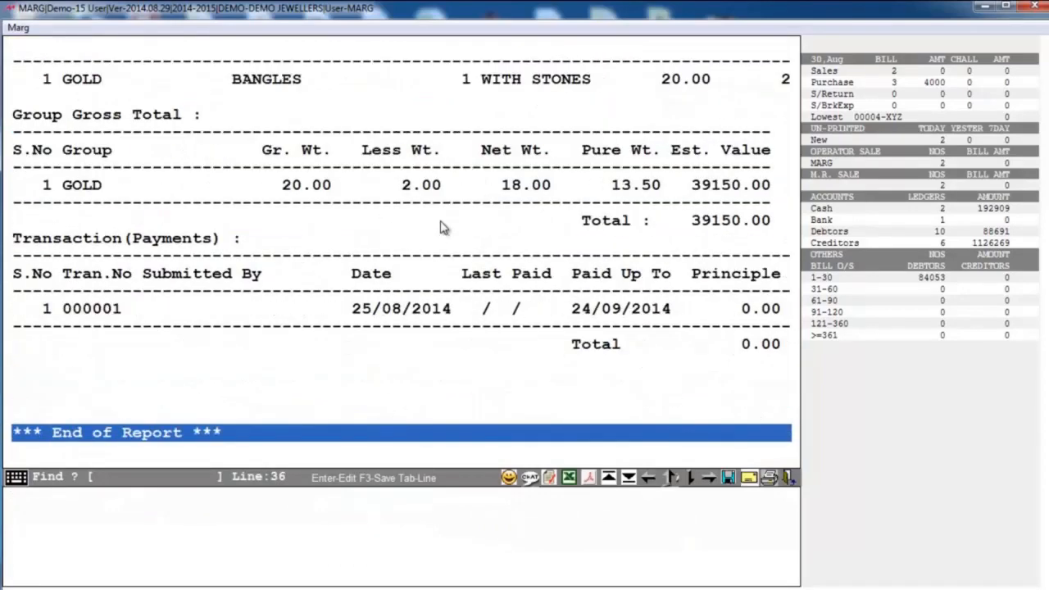
pyautogui.press('Escape')
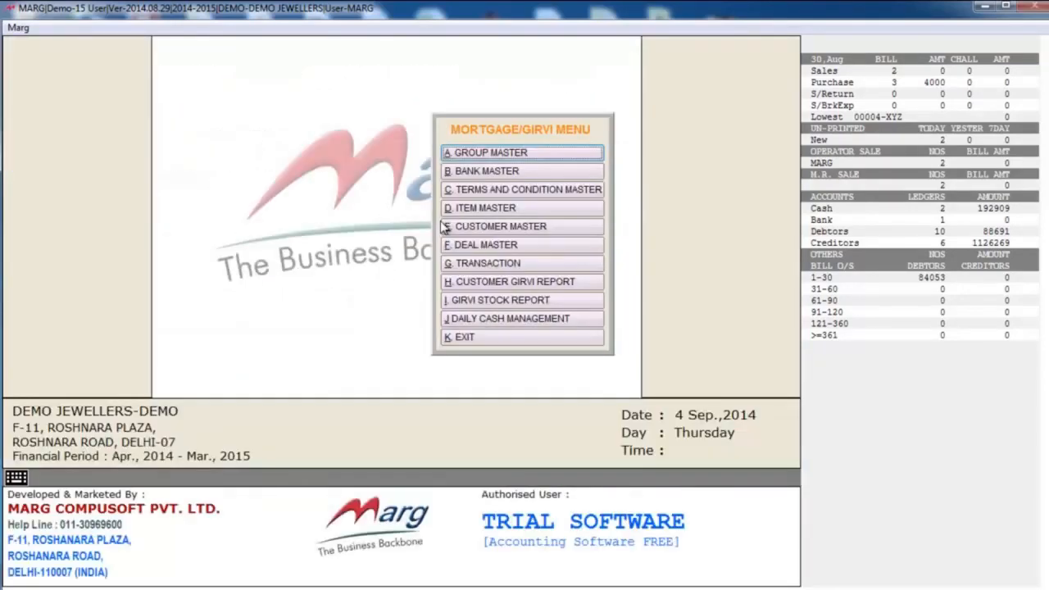
# - View the Girvi Stock Report of type STOCK REPORT from 01/04/2014 to 04/09/2014, examine its further columns, and close it
pyautogui.click(506, 300)
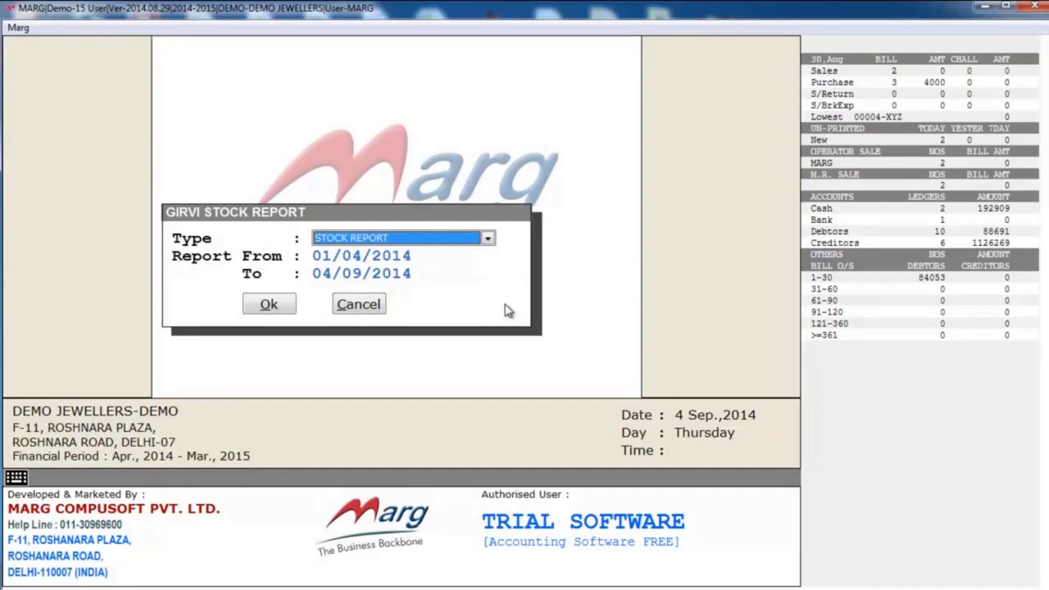
pyautogui.press('Return')
pyautogui.press('Return')
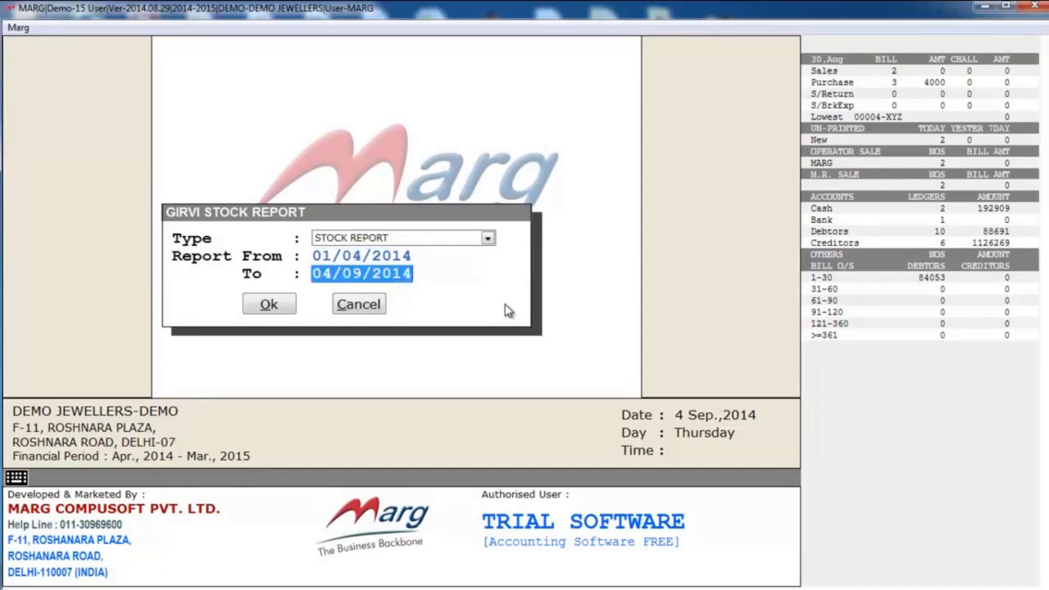
pyautogui.press('Return')
pyautogui.press('Return')
pyautogui.press('Return')
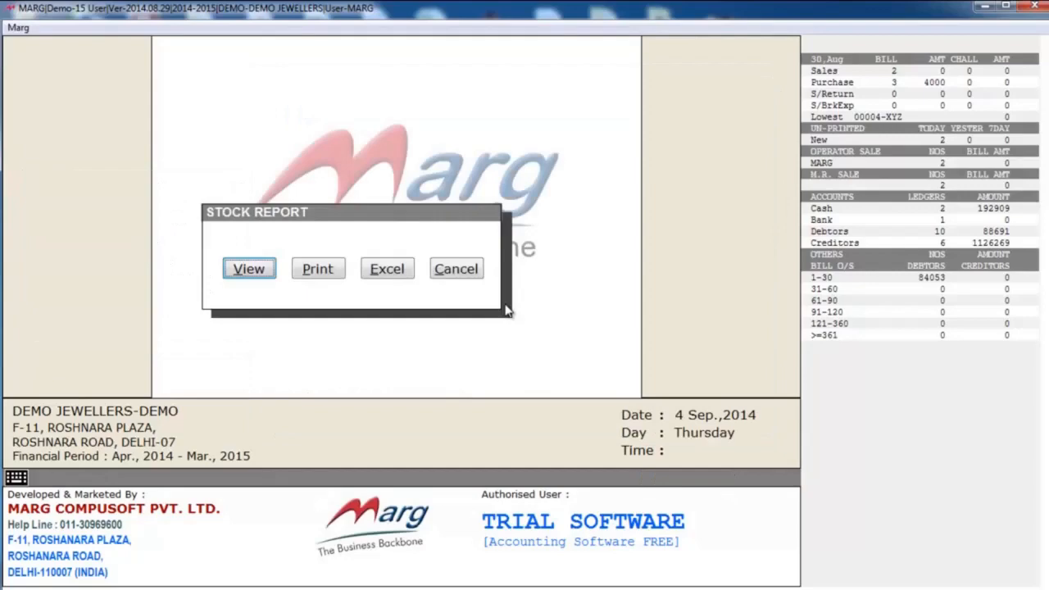
pyautogui.press('Return')
pyautogui.press('Right')
pyautogui.press('Right')
pyautogui.press('Right')
pyautogui.press('Right')
pyautogui.press('Right')
pyautogui.press('Right')
pyautogui.press('Right')
pyautogui.press('Right')
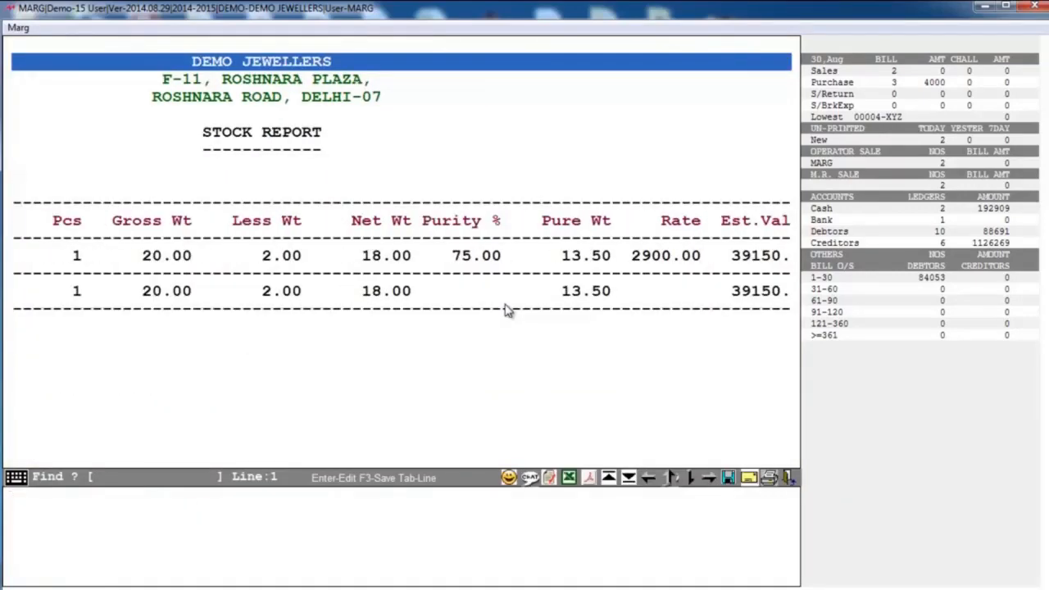
pyautogui.press('Escape')
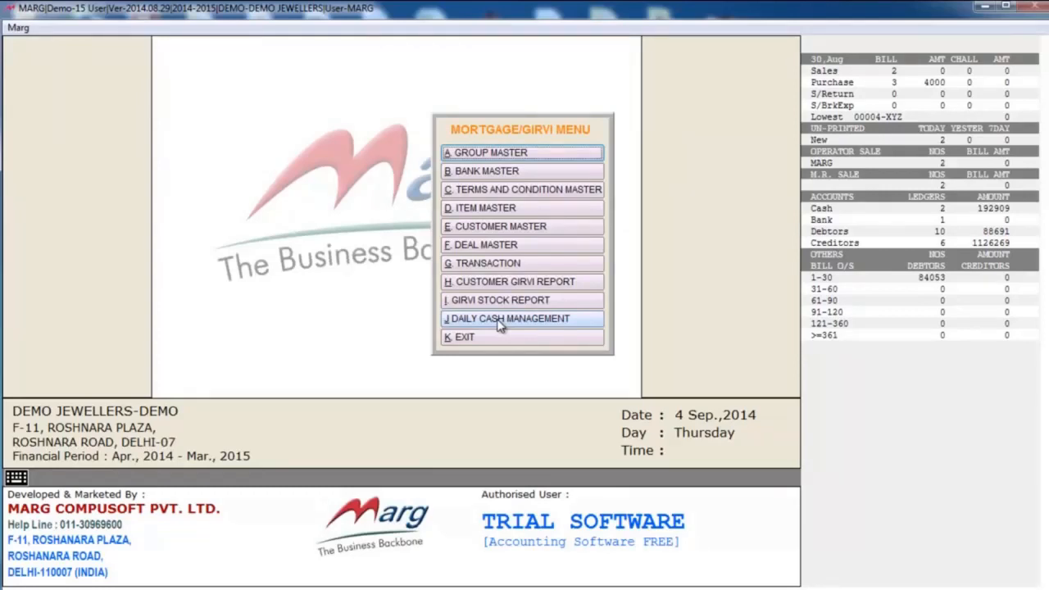
# - View the Daily Cash Management Report from 01/04/2014 to 04/09/2014 with type BOTH, close it, and leave the Mortgage/Girvi module
pyautogui.click(501, 319)
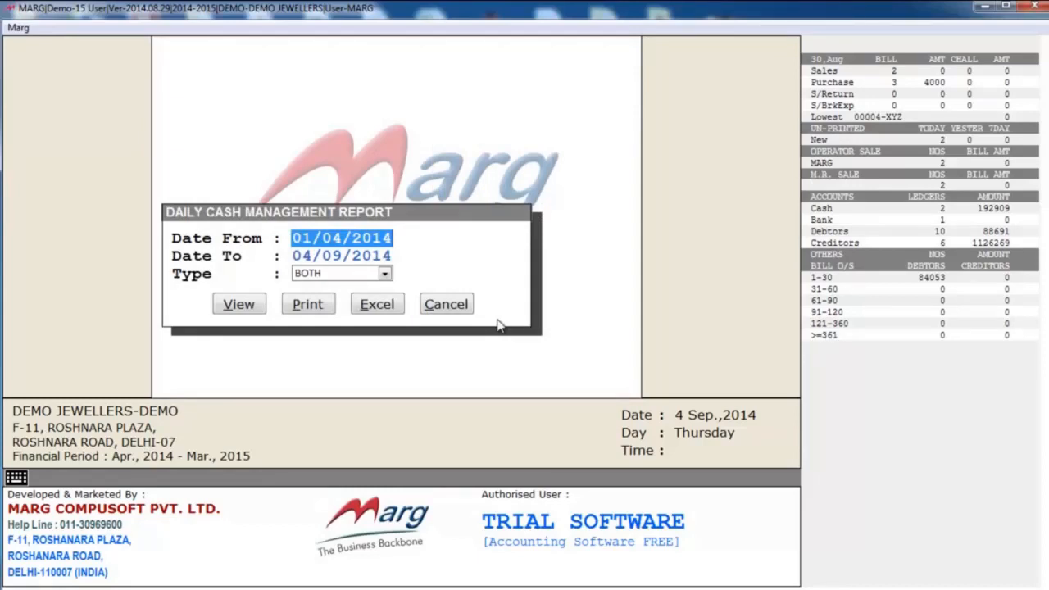
pyautogui.press('Return')
pyautogui.press('Return')
pyautogui.press('Return')
pyautogui.press('Return')
pyautogui.press('Down')
pyautogui.press('Down')
pyautogui.press('Down')
pyautogui.press('Down')
pyautogui.press('Down')
pyautogui.press('Down')
pyautogui.press('Down')
pyautogui.press('Down')
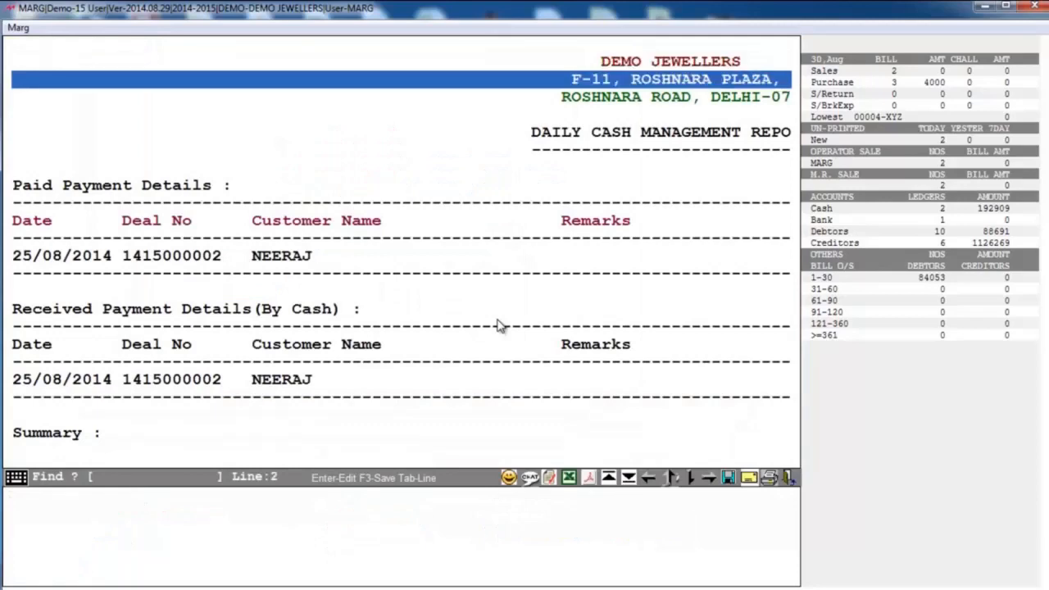
pyautogui.press('Escape')
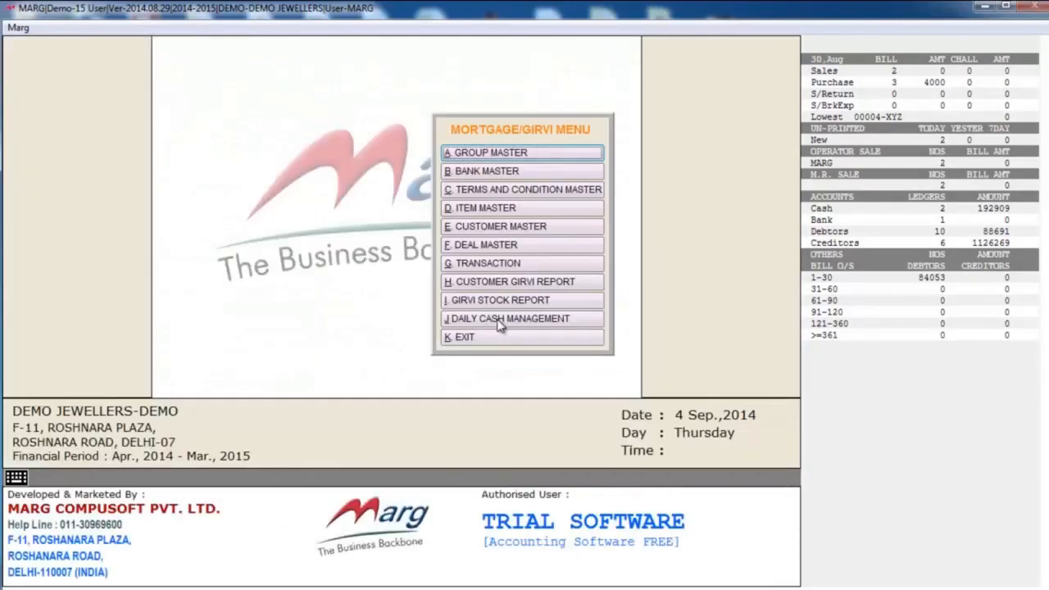
pyautogui.press('Escape')
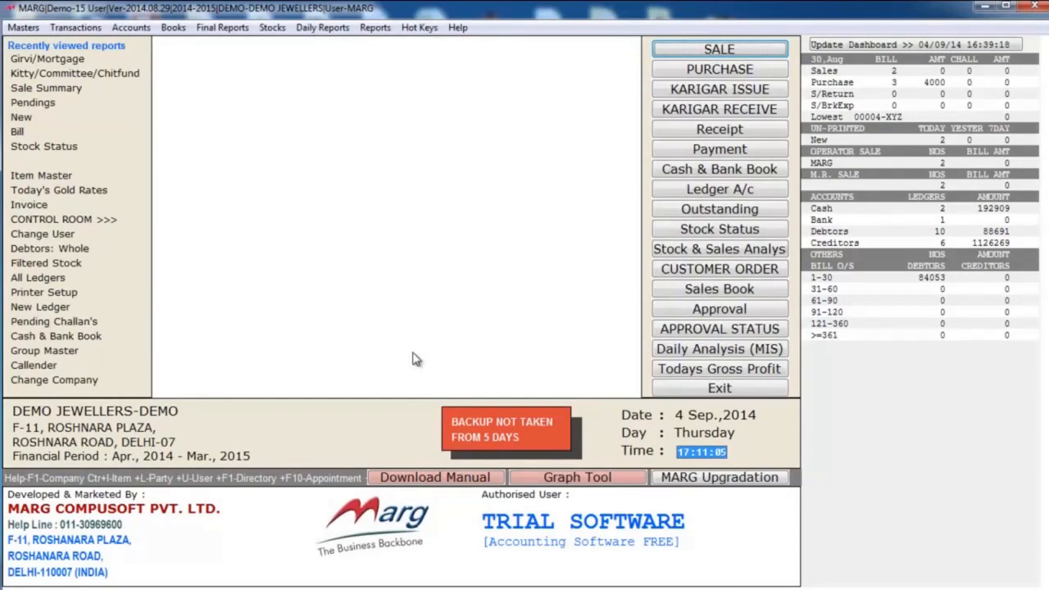